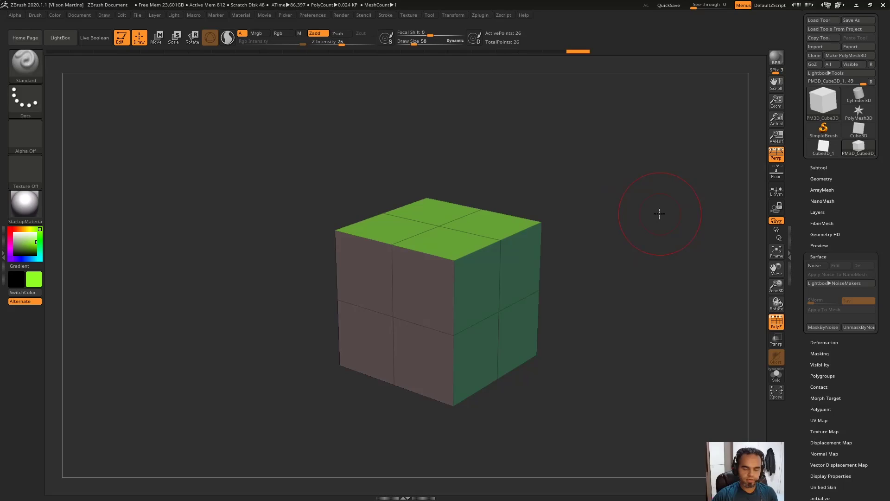
Orbit the green-and-brown cube and scroll the Tool palette toward the Surface Noise settings.
mouse_move(659, 213)
left_mouse_down()
mouse_move(667, 235)
mouse_move(639, 169)
mouse_move(628, 209)
mouse_move(647, 220)
mouse_move(621, 224)
mouse_move(662, 108)
left_mouse_up()
scroll(857, 188, "up", 1)
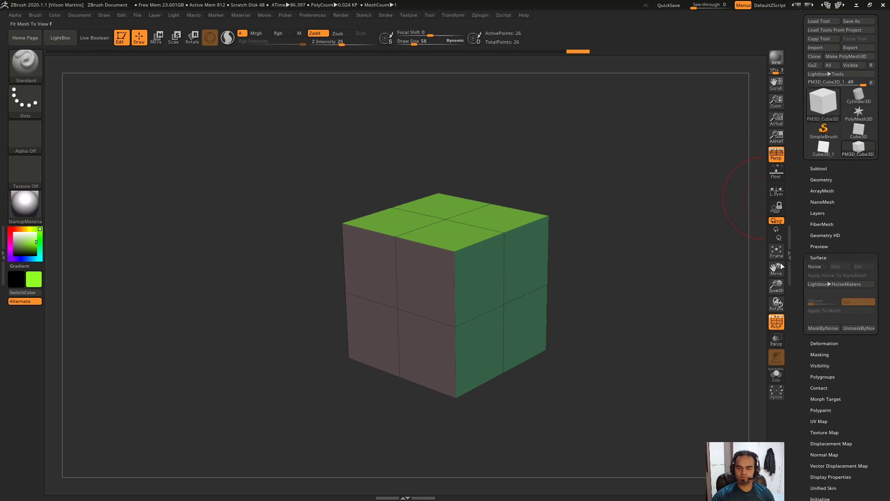
Open NoiseMaker from Tool > Surface > Noise and rotate and zoom its preview cube.
scroll(834, 259, "down", 1)
left_click(815, 266)
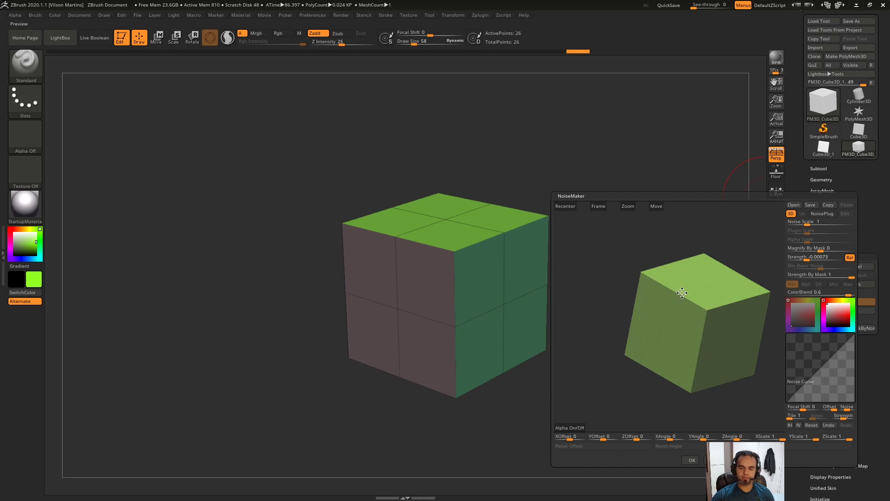
mouse_move(681, 292)
left_mouse_down()
mouse_move(693, 312)
mouse_move(731, 318)
mouse_move(701, 376)
mouse_move(697, 326)
mouse_move(680, 322)
mouse_move(692, 304)
mouse_move(681, 229)
left_mouse_up()
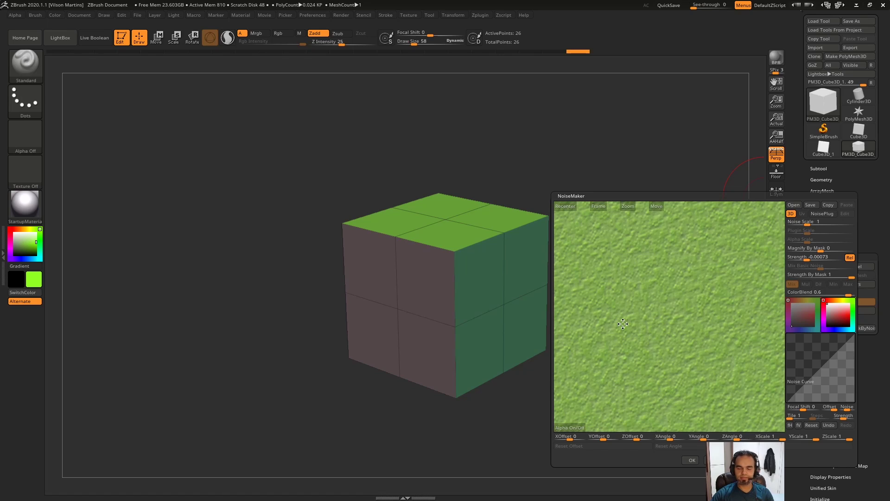
mouse_move(622, 324)
left_mouse_down()
mouse_move(665, 236)
mouse_move(581, 322)
left_mouse_up()
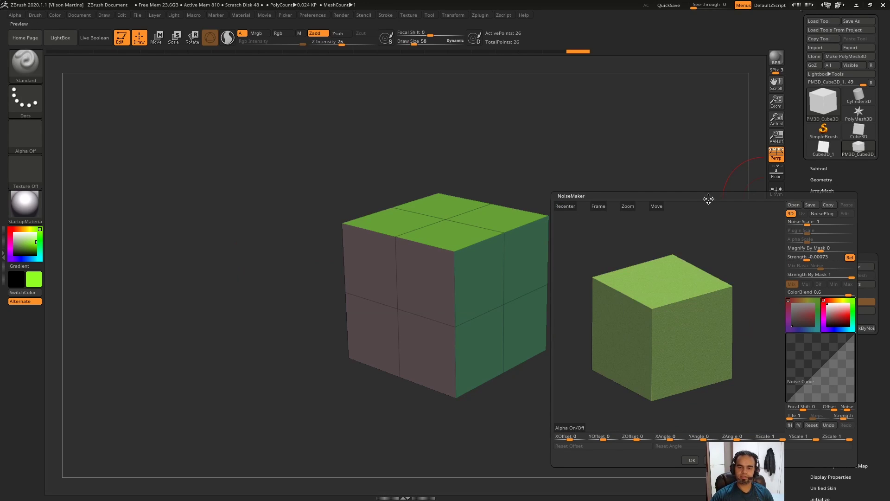
mouse_move(681, 335)
left_mouse_down()
mouse_move(684, 341)
mouse_move(686, 298)
mouse_move(668, 324)
mouse_move(691, 334)
mouse_move(593, 260)
left_mouse_up()
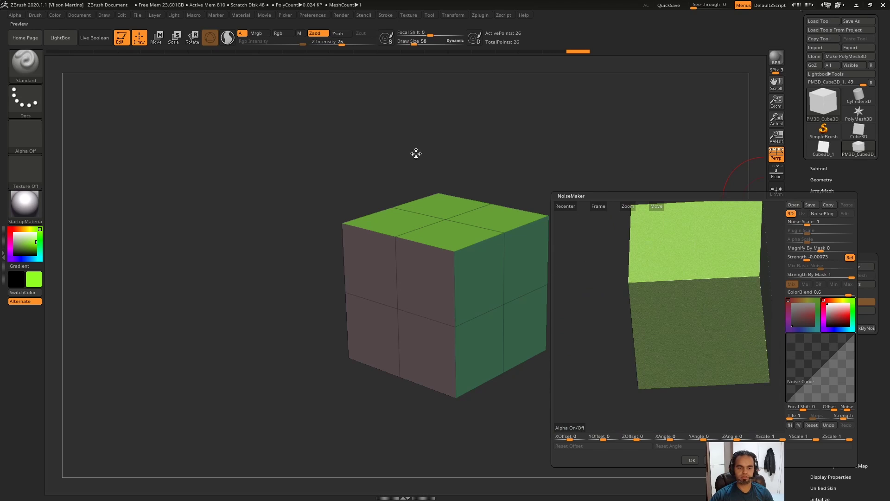
mouse_move(687, 278)
left_mouse_down()
mouse_move(667, 294)
mouse_move(615, 273)
mouse_move(618, 259)
left_mouse_up()
left_click(570, 206)
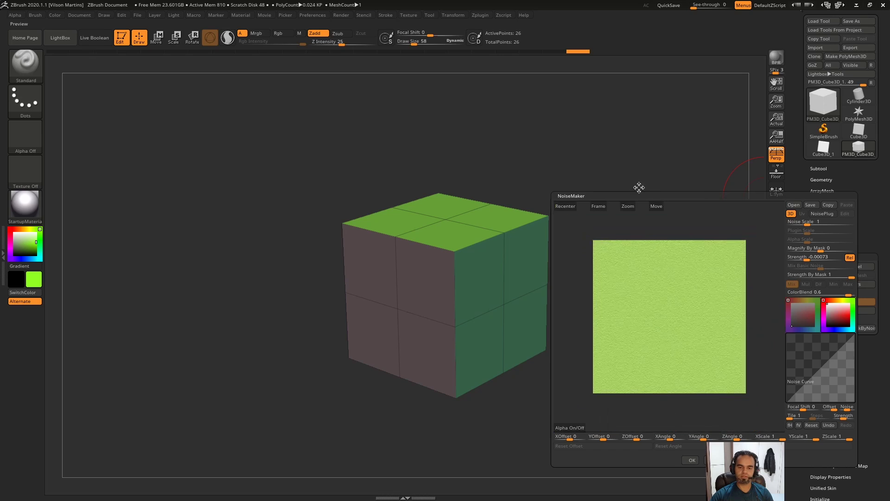
mouse_move(626, 205)
left_mouse_down()
mouse_move(660, 196)
mouse_move(662, 217)
left_mouse_up()
left_click(570, 206)
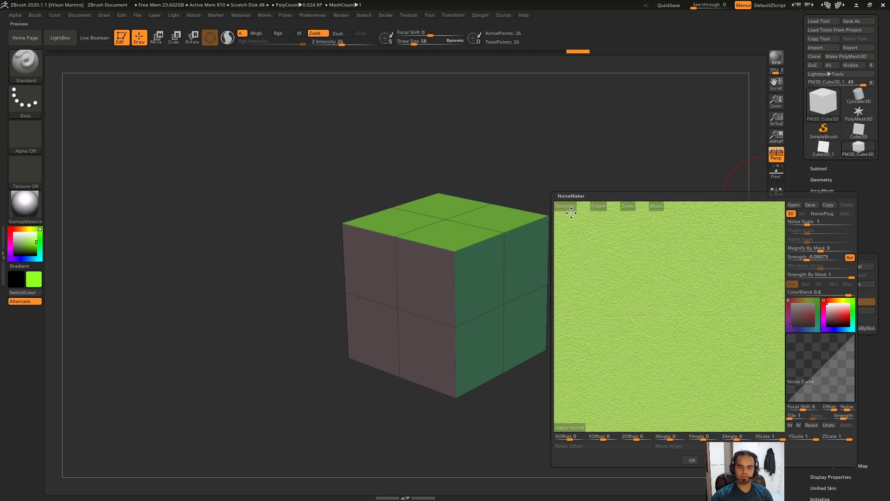
Rotate, recenter and frame the NoiseMaker preview cube to inspect its speckled noise.
mouse_move(673, 314)
left_mouse_down()
mouse_move(691, 314)
mouse_move(646, 294)
mouse_move(689, 292)
mouse_move(620, 364)
mouse_move(788, 184)
left_mouse_up()
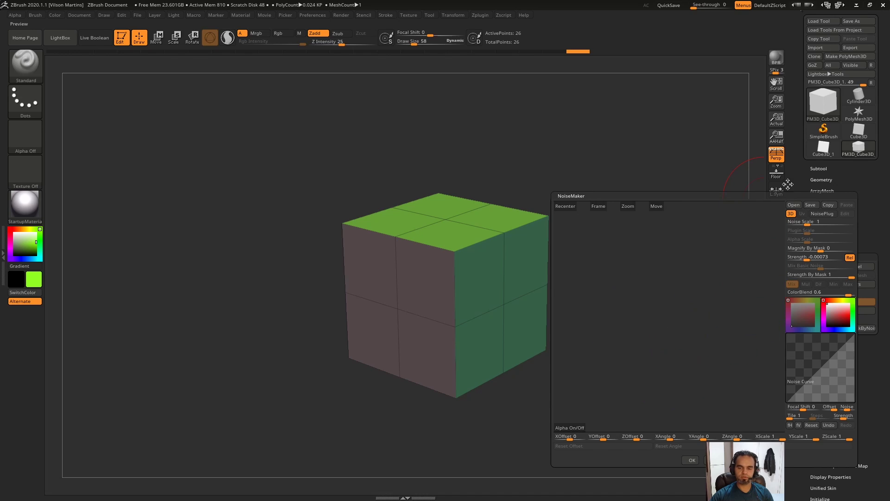
left_click(596, 206)
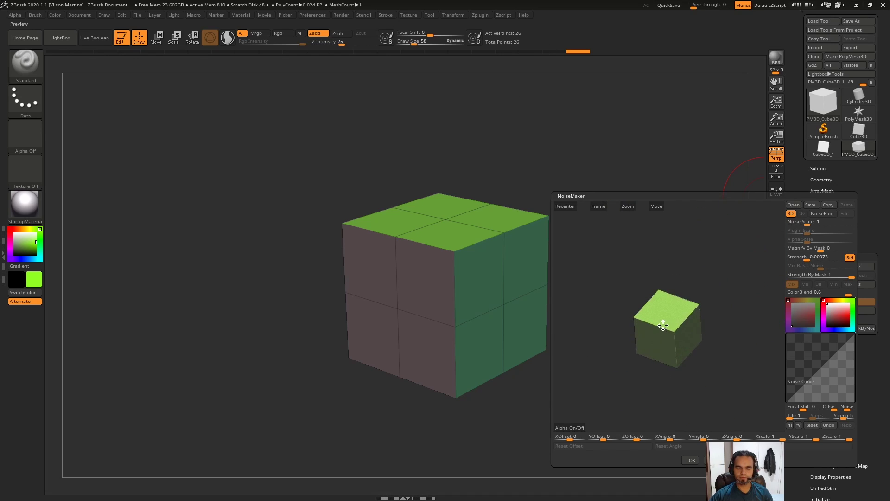
left_click_drag(667, 330, 799, 107)
left_click(568, 210)
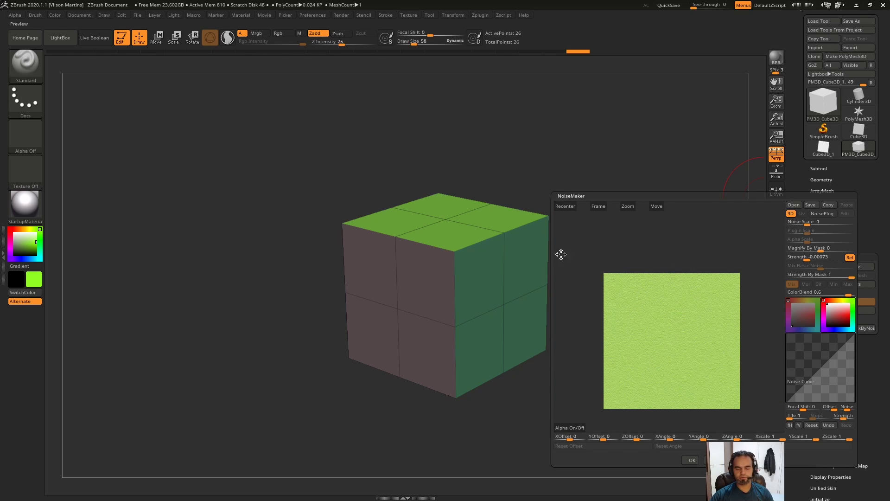
mouse_move(561, 254)
left_mouse_down()
mouse_move(648, 312)
mouse_move(602, 204)
mouse_move(735, 310)
mouse_move(630, 322)
mouse_move(642, 338)
mouse_move(620, 381)
left_mouse_up()
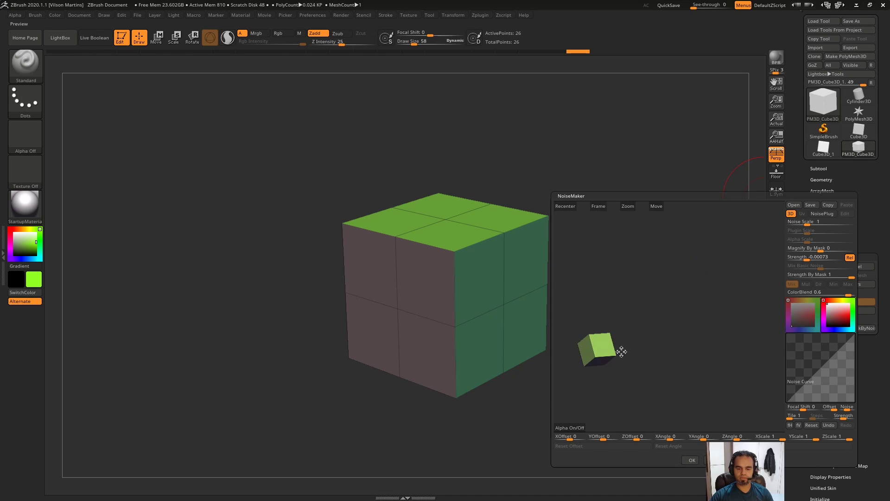
left_click(567, 207)
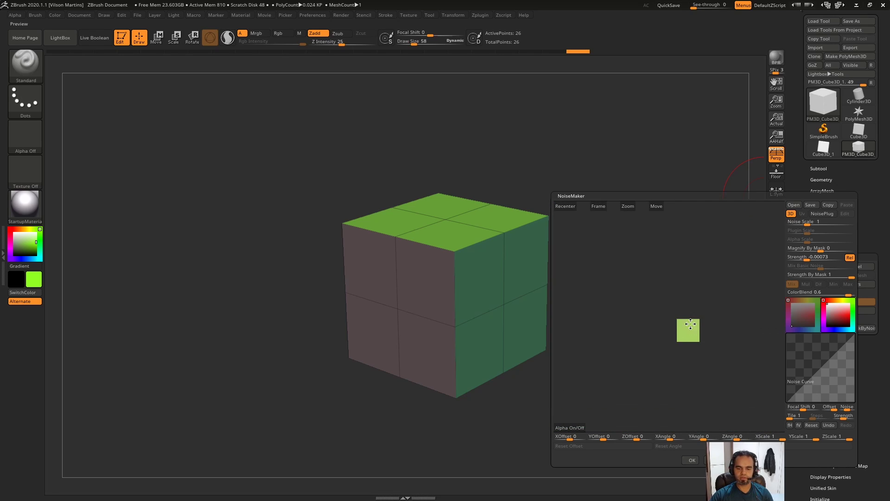
mouse_move(682, 341)
left_mouse_down()
mouse_move(691, 320)
mouse_move(680, 453)
left_mouse_up()
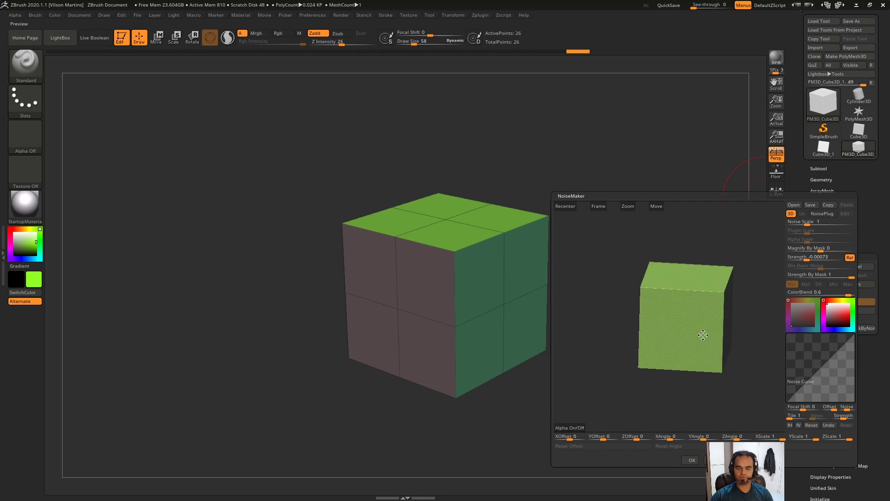
left_click(566, 207)
mouse_move(667, 320)
left_mouse_down()
mouse_move(688, 284)
mouse_move(696, 295)
mouse_move(672, 318)
mouse_move(707, 309)
mouse_move(729, 342)
mouse_move(667, 325)
left_mouse_up()
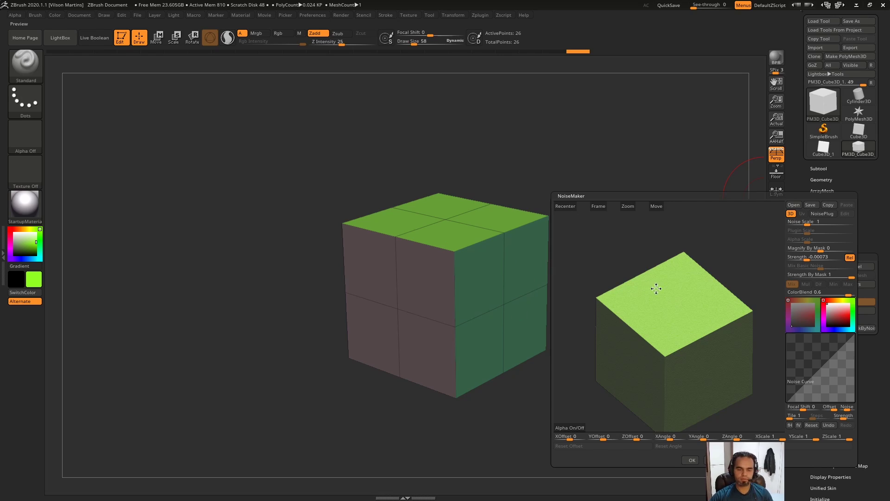
left_click_drag(708, 329, 699, 339)
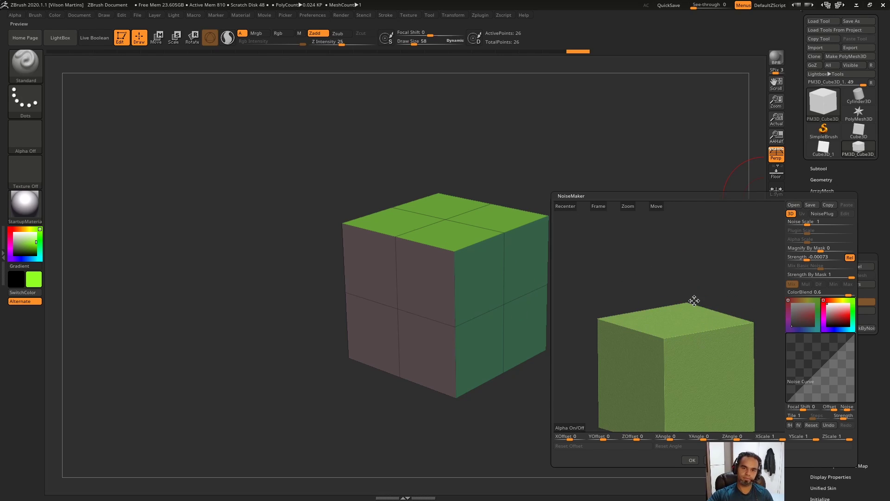
mouse_move(711, 292)
left_mouse_down()
mouse_move(687, 314)
mouse_move(714, 299)
left_mouse_up()
Capture the NoiseMaker preview and mark the cube's left face and UV mode in red.
key("Print")
left_click_drag(706, 169, 848, 350)
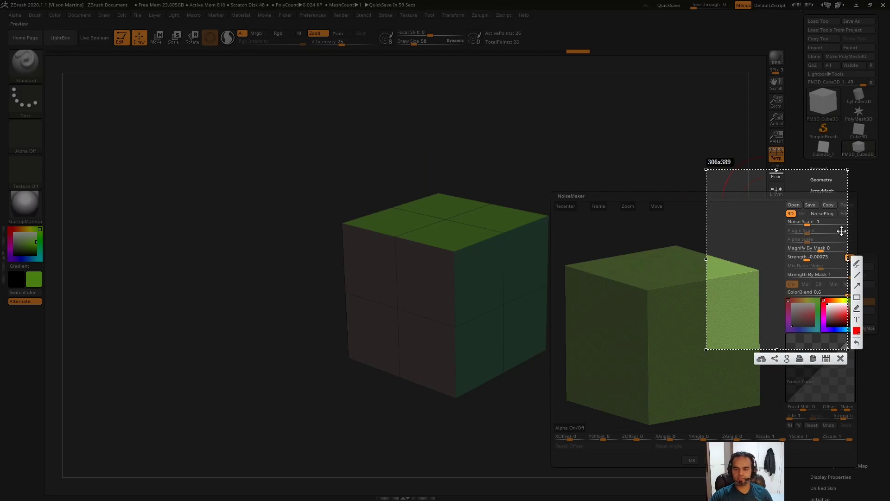
left_click_drag(795, 209, 793, 210)
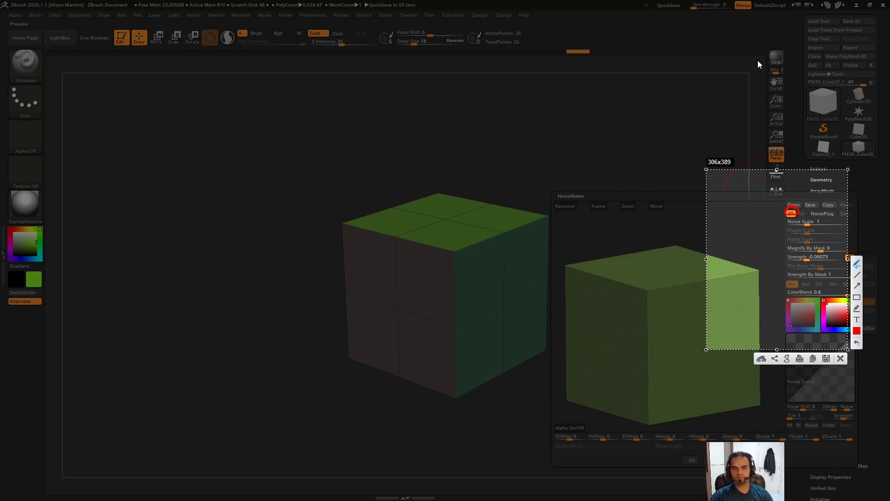
key("Escape")
key("Print")
mouse_move(404, 153)
left_mouse_down()
mouse_move(825, 499)
mouse_move(847, 498)
left_mouse_up()
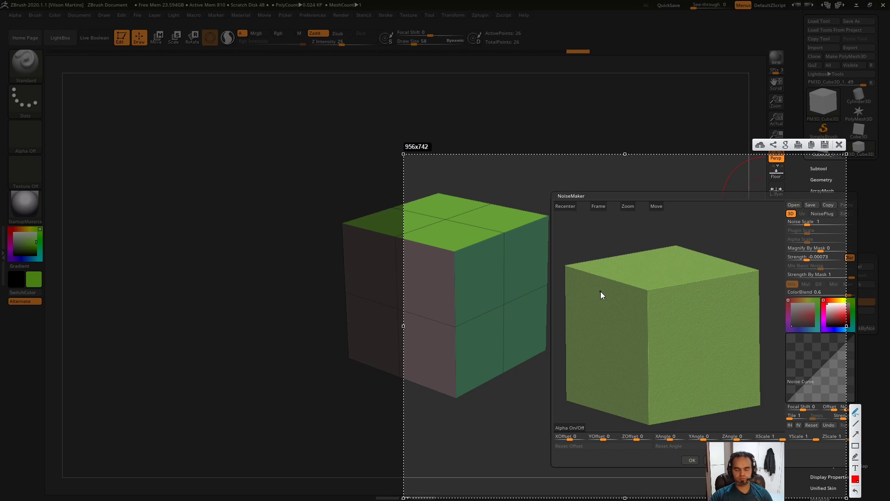
left_click_drag(617, 290, 593, 295)
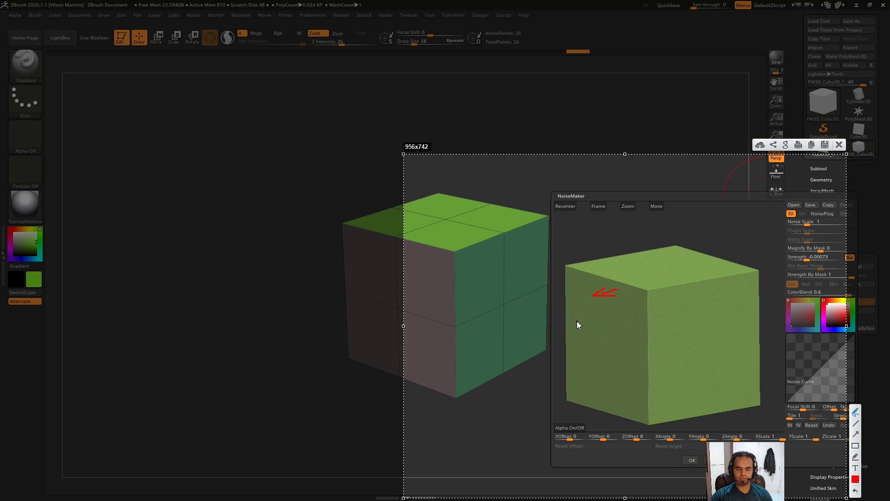
mouse_move(576, 326)
left_mouse_down()
mouse_move(577, 314)
mouse_move(581, 359)
mouse_move(610, 333)
left_mouse_up()
mouse_move(600, 378)
left_mouse_down()
mouse_move(612, 389)
mouse_move(639, 327)
left_mouse_up()
left_click_drag(804, 211, 797, 217)
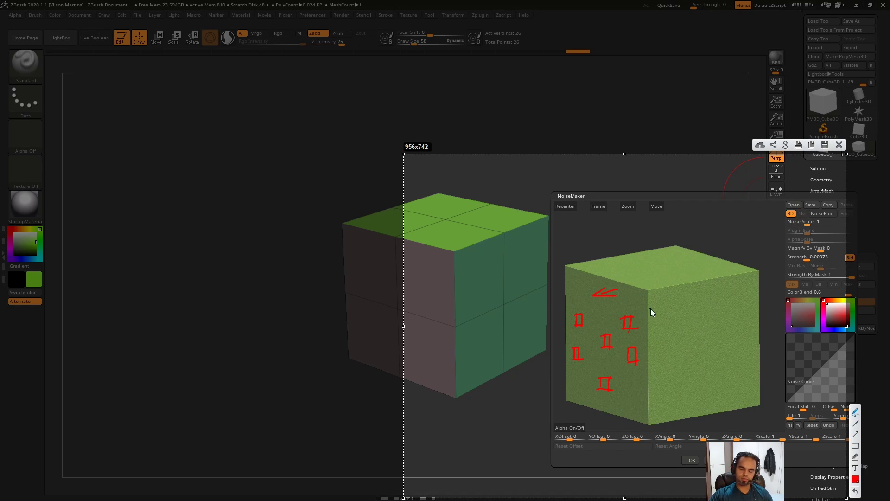
Draw red lines across the cube's right face, then dismiss the annotation and NoiseMaker.
left_click_drag(647, 300, 641, 301)
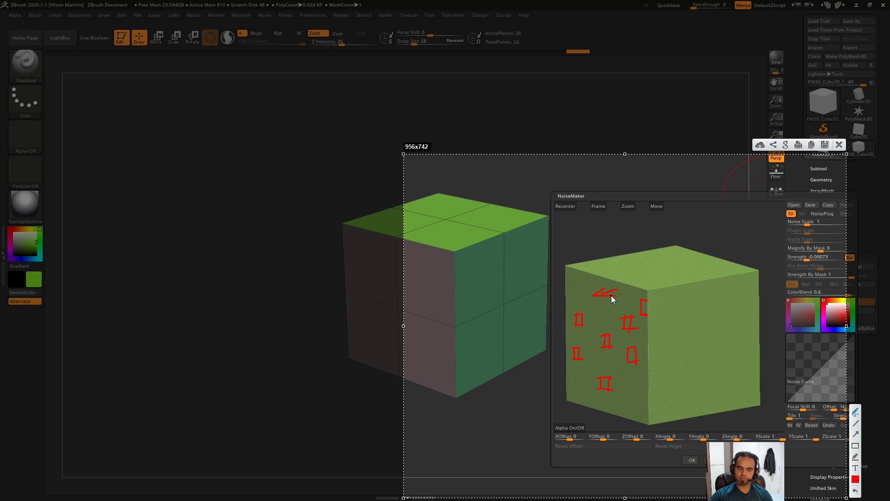
left_click_drag(613, 299, 595, 298)
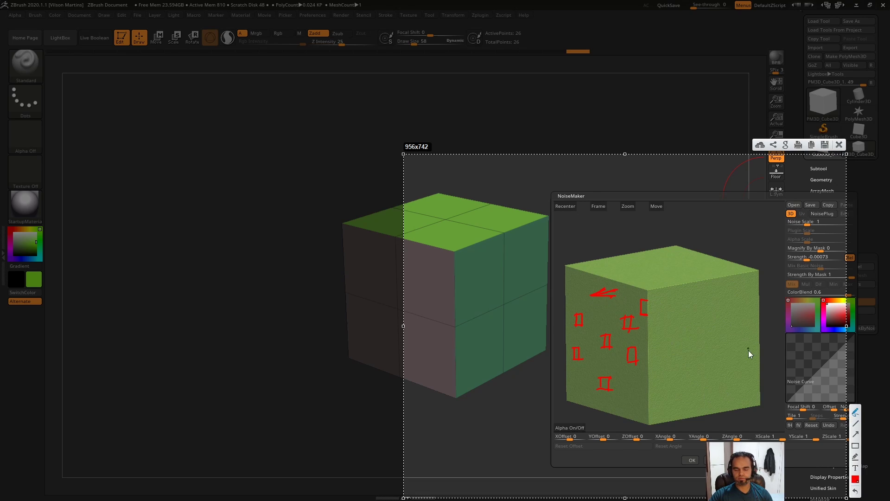
mouse_move(725, 307)
left_mouse_down()
mouse_move(734, 326)
mouse_move(711, 411)
left_mouse_up()
key("ctrl+z")
left_click_drag(649, 301, 765, 284)
left_click_drag(649, 315, 751, 296)
left_click_drag(648, 379, 757, 367)
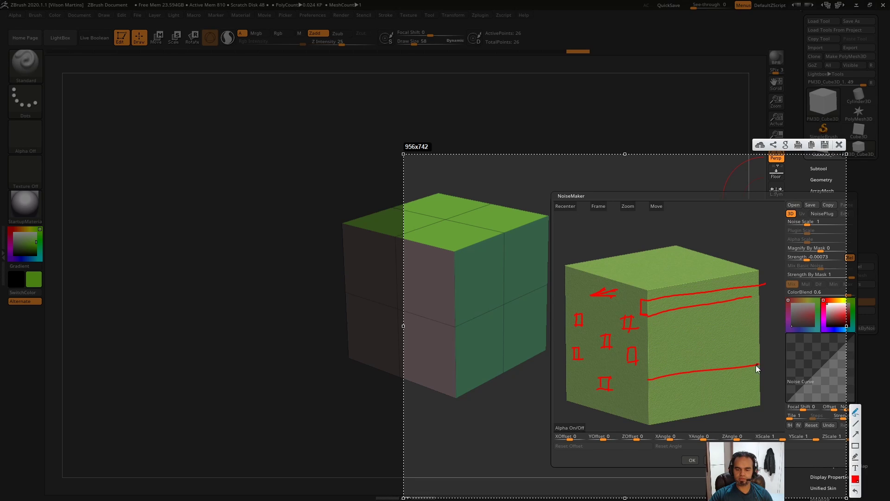
left_click_drag(640, 382, 742, 386)
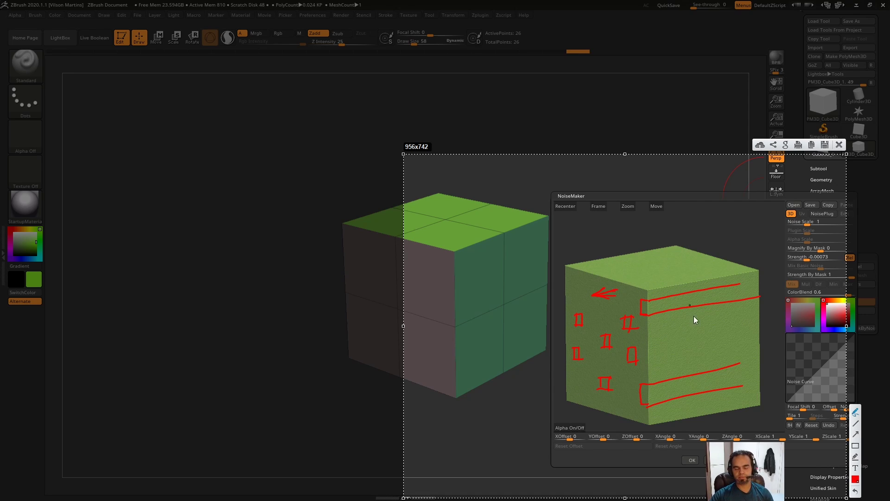
key("Escape")
key("Escape")
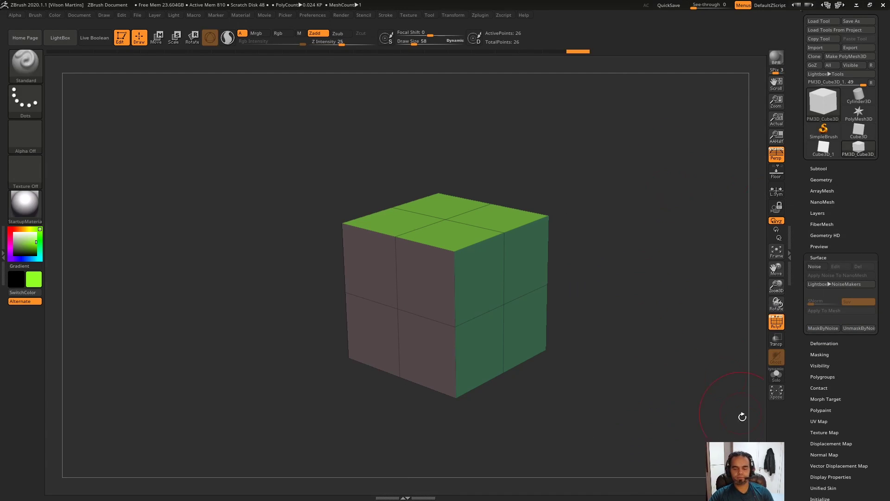
Rotate the cube front-on and run Zplugin > UV Master Unwrap on it.
mouse_move(624, 204)
left_mouse_down()
mouse_move(605, 179)
mouse_move(580, 187)
mouse_move(608, 193)
mouse_move(622, 241)
mouse_move(546, 222)
mouse_move(520, 236)
mouse_move(606, 169)
mouse_move(594, 153)
mouse_move(509, 117)
left_mouse_up()
left_click(485, 15)
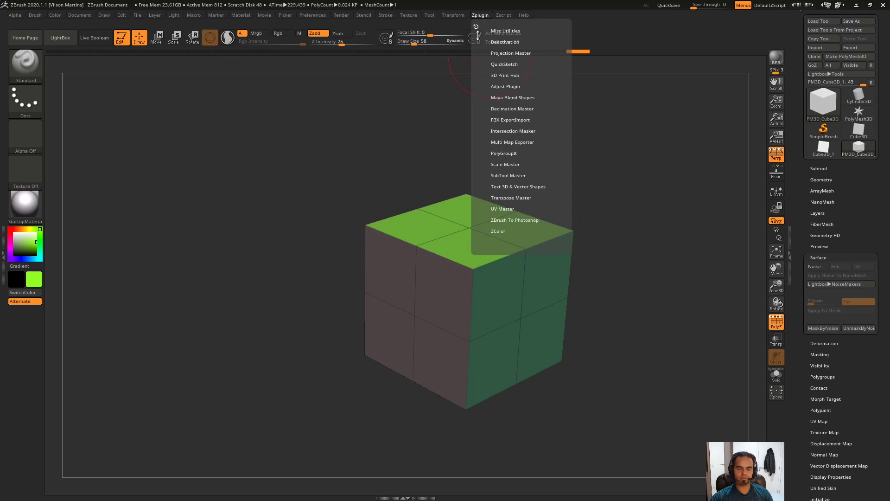
left_click(502, 208)
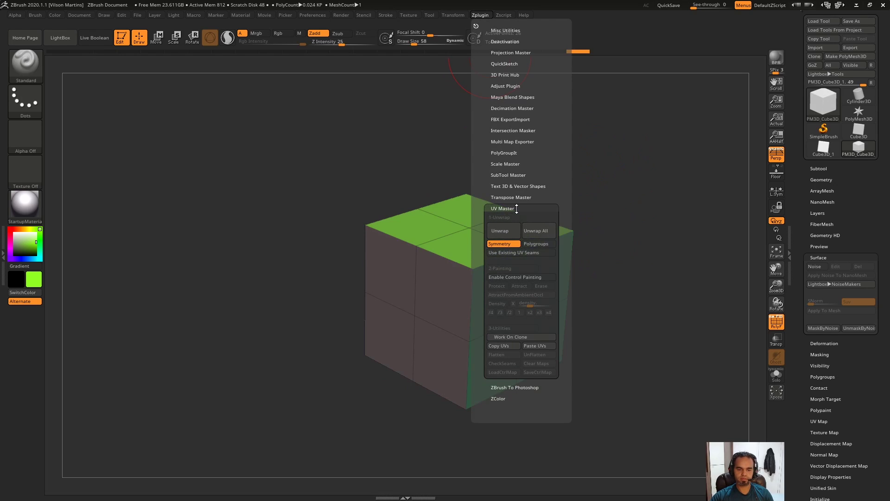
left_click(510, 232)
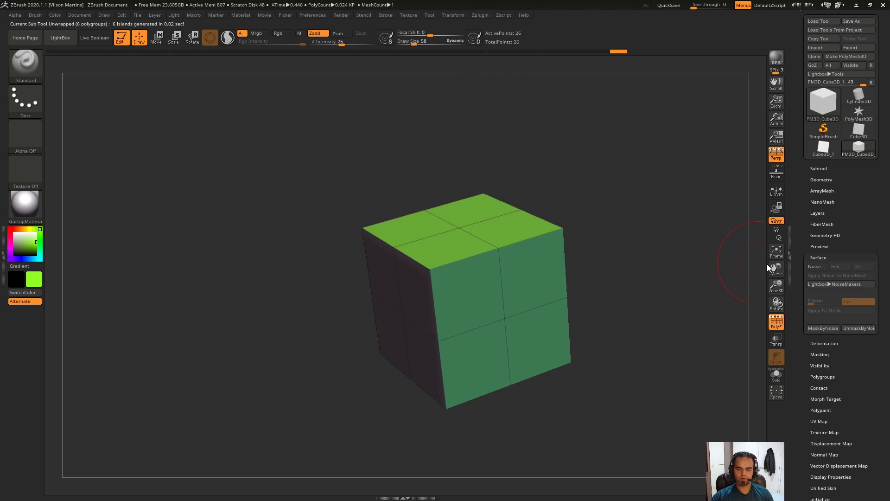
Reopen NoiseMaker and switch its noise mapping from 3D to Uv.
left_click(823, 267)
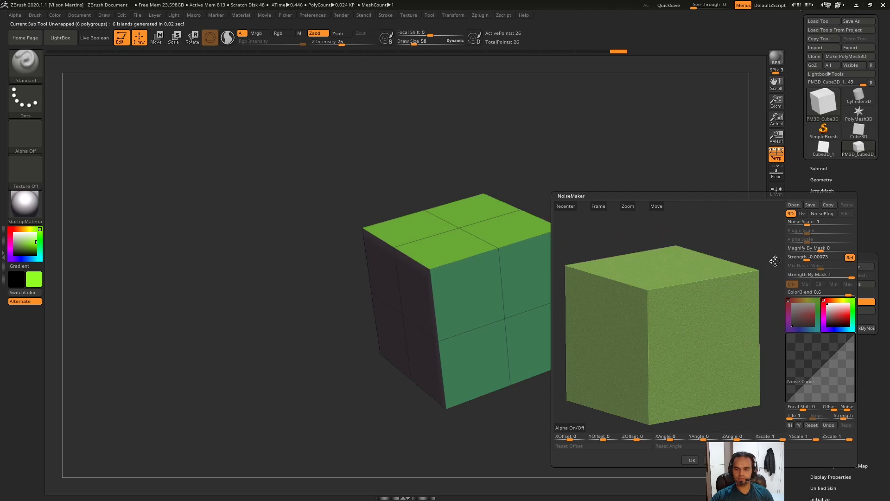
key("Print")
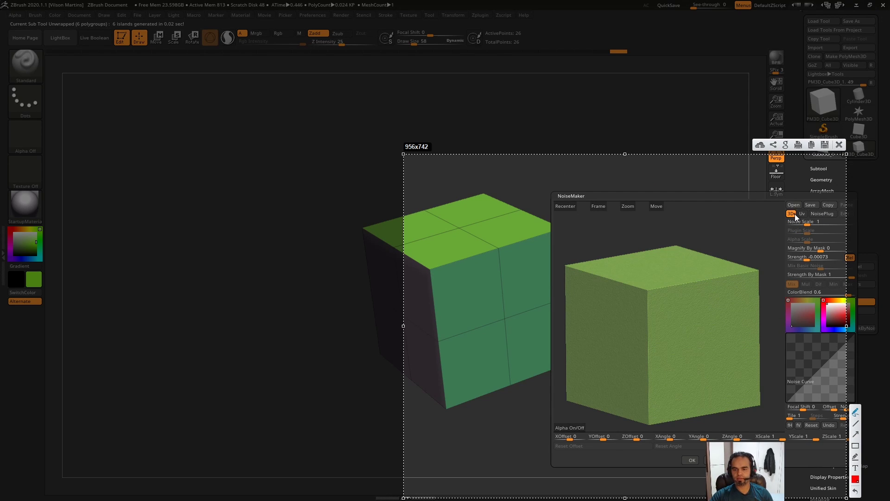
left_click_drag(801, 218, 809, 217)
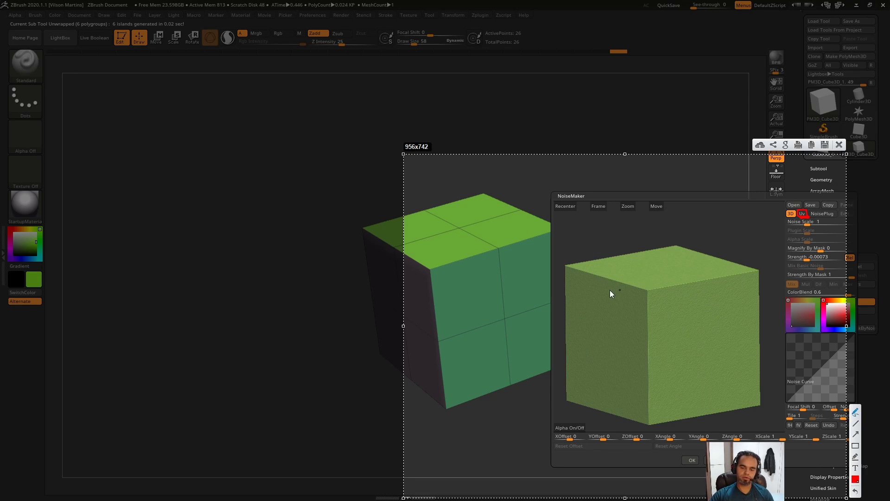
key("ctrl+c")
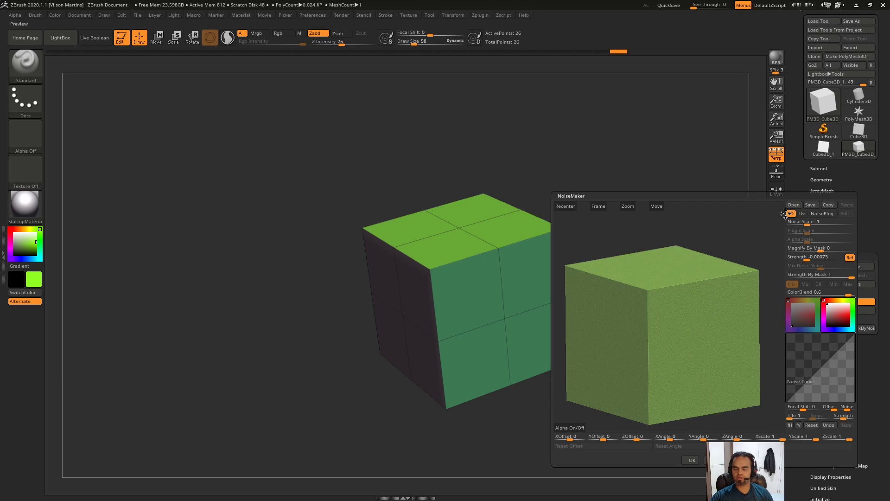
left_click(802, 213)
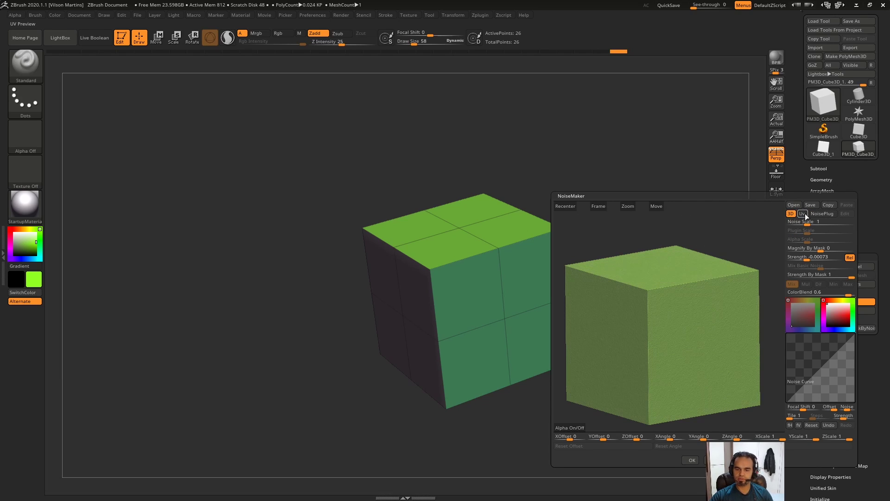
scroll(719, 283, "up", 2)
Nudge the NoiseMaker preview cube and bring up the NoisePlug noise-type list.
scroll(716, 259, "up", 1)
left_click_drag(716, 257, 725, 254)
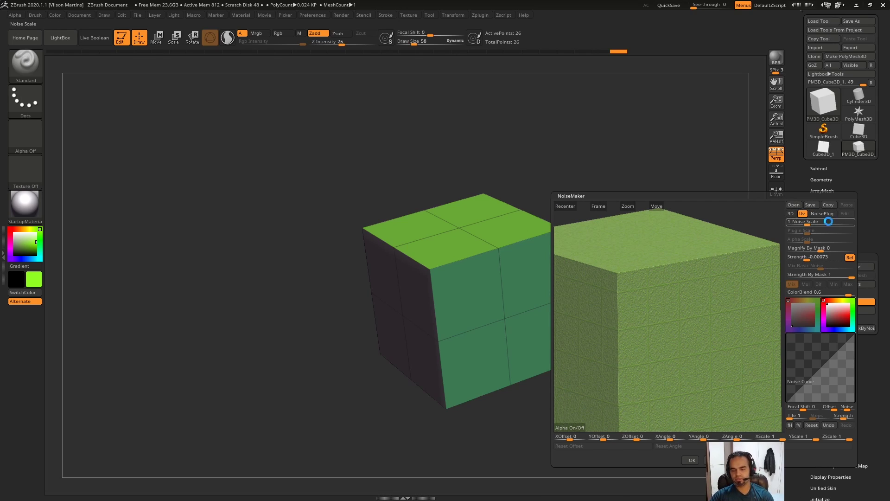
key("Print")
left_click_drag(873, 172, 507, 498)
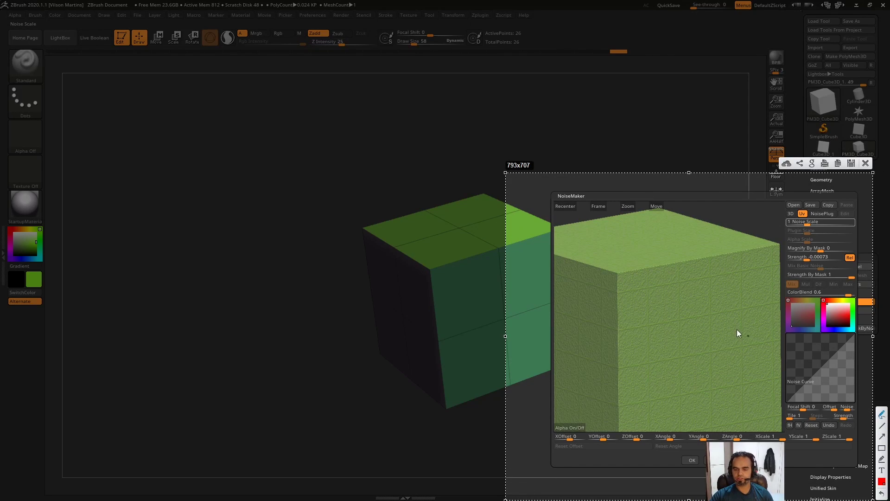
left_click_drag(630, 280, 654, 290)
left_click_drag(786, 224, 839, 212)
mouse_move(789, 234)
left_mouse_down()
mouse_move(813, 232)
mouse_move(811, 241)
left_mouse_up()
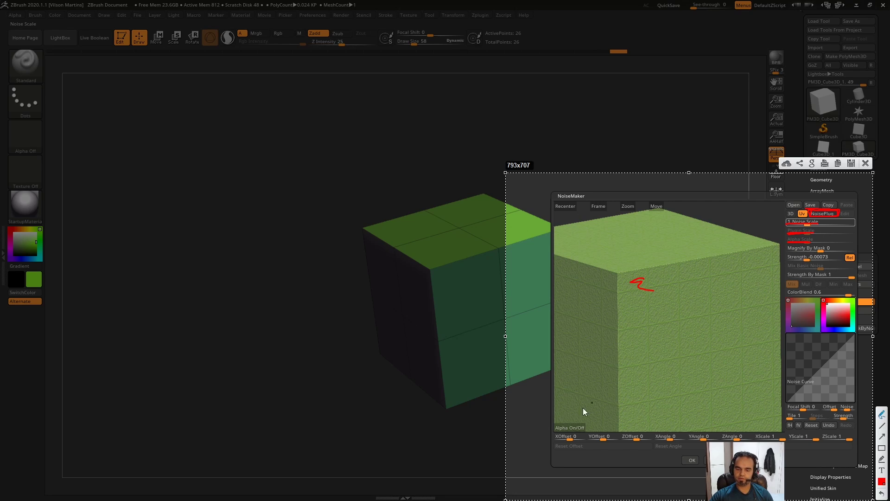
left_click_drag(586, 424, 586, 428)
key("Escape")
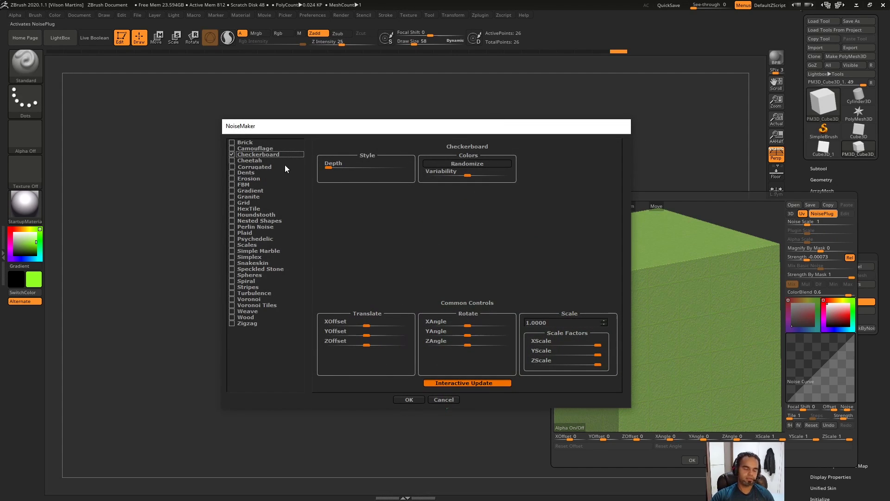
Compare Grid, Houndstooth and HexTile, choosing HexTile with Tile Radius 0.080 and Scale 0.2.
left_click(234, 203)
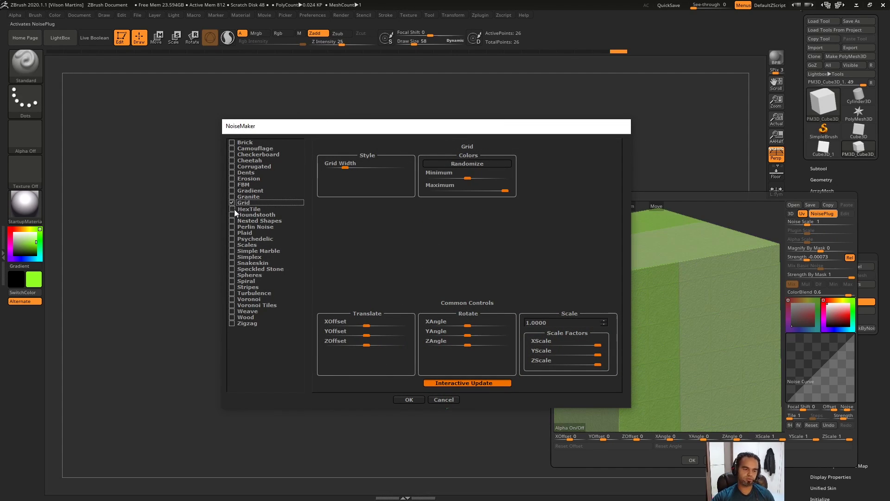
left_click(232, 221)
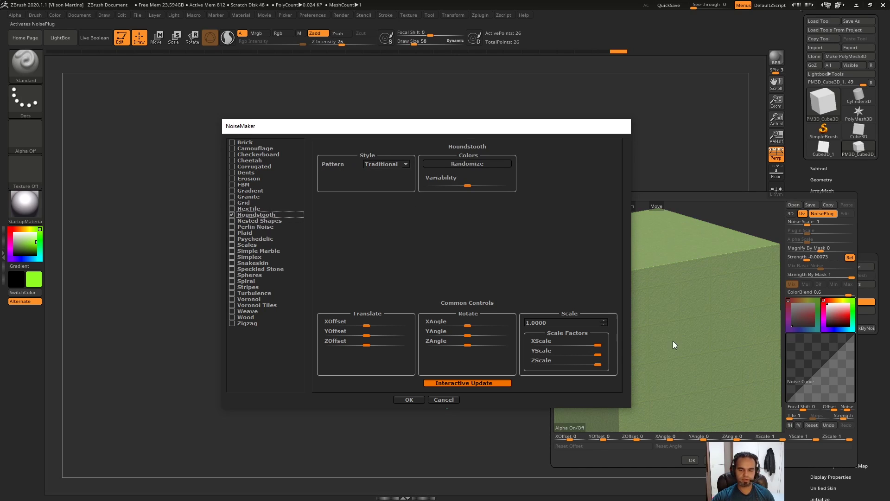
left_click(233, 208)
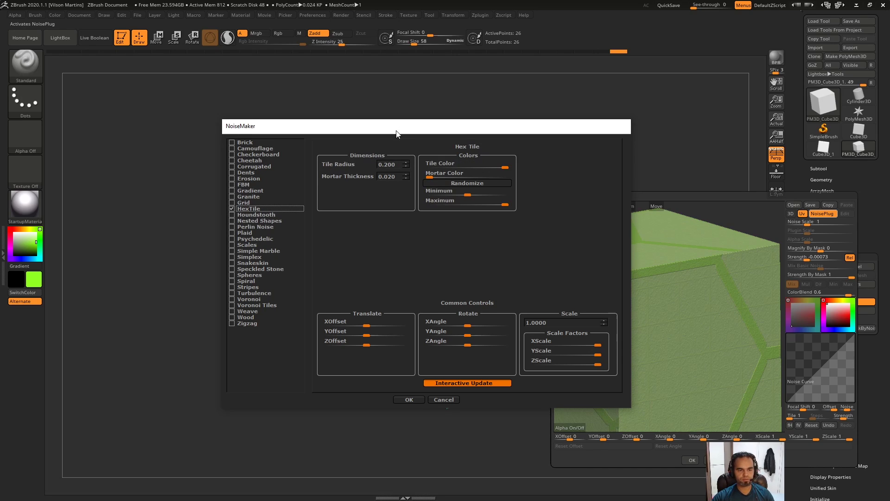
left_click(143, 175)
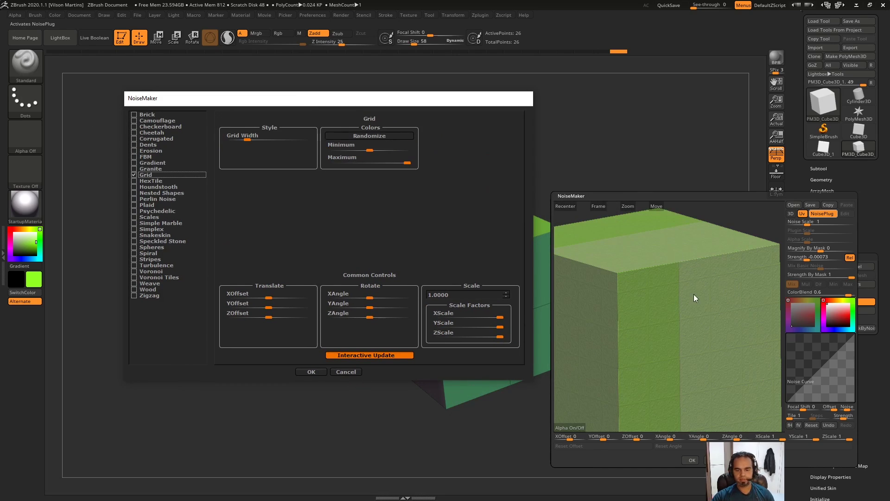
left_click(134, 187)
left_click(134, 180)
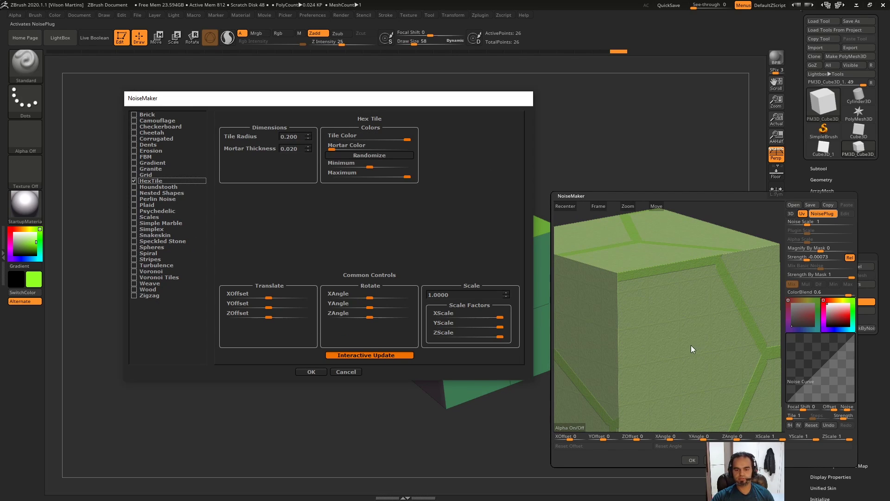
left_click(308, 137)
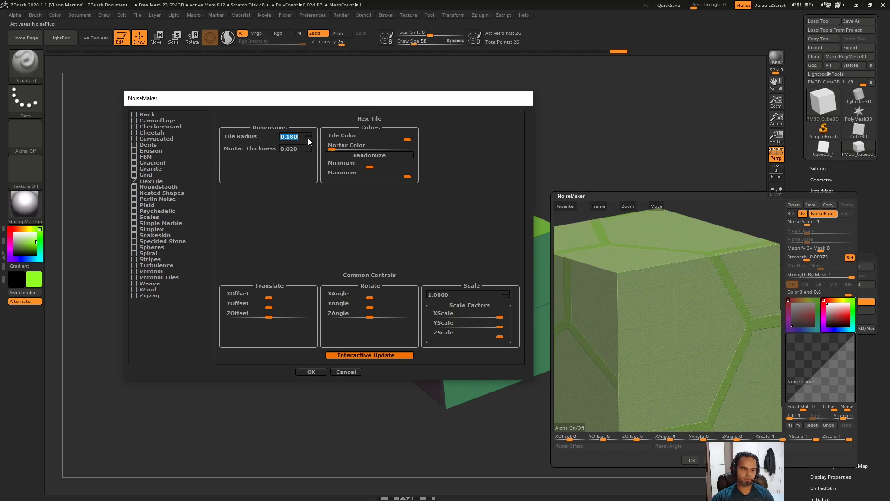
left_click(308, 139)
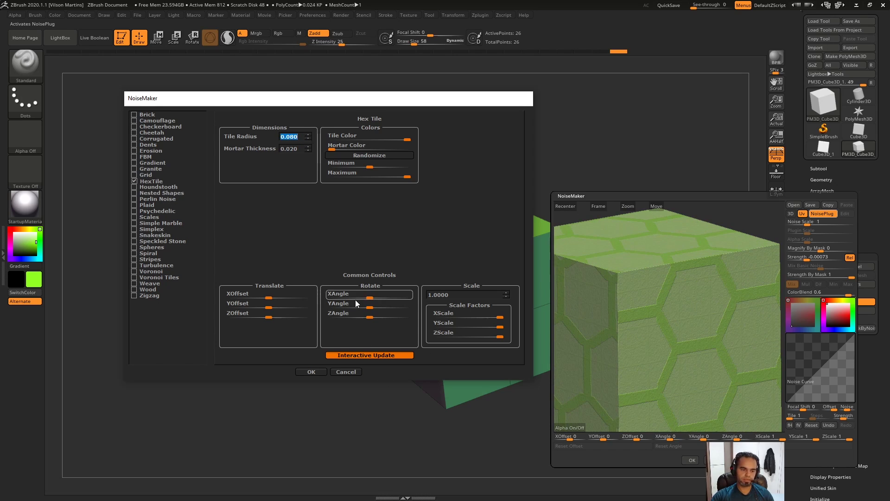
left_click(507, 297)
type("0.2000")
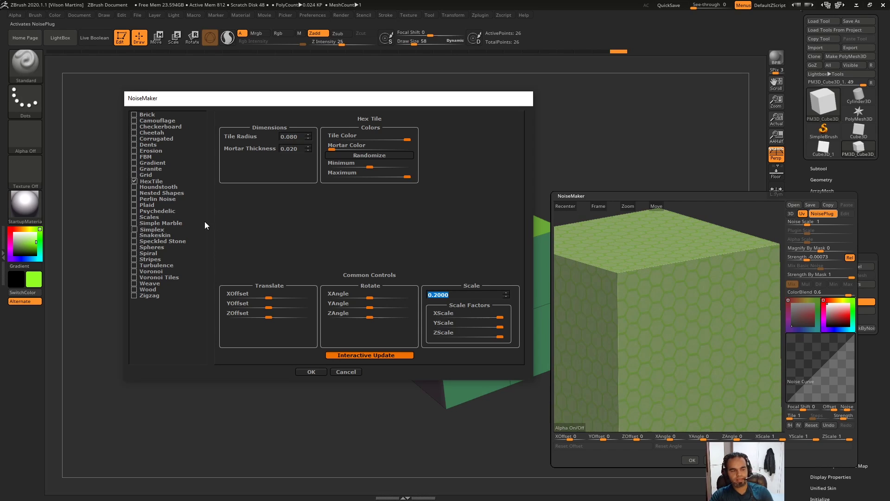
Compare Psychedelic against HexTile, accept HexTile, and inspect the preview in 3D mode.
left_click(134, 211)
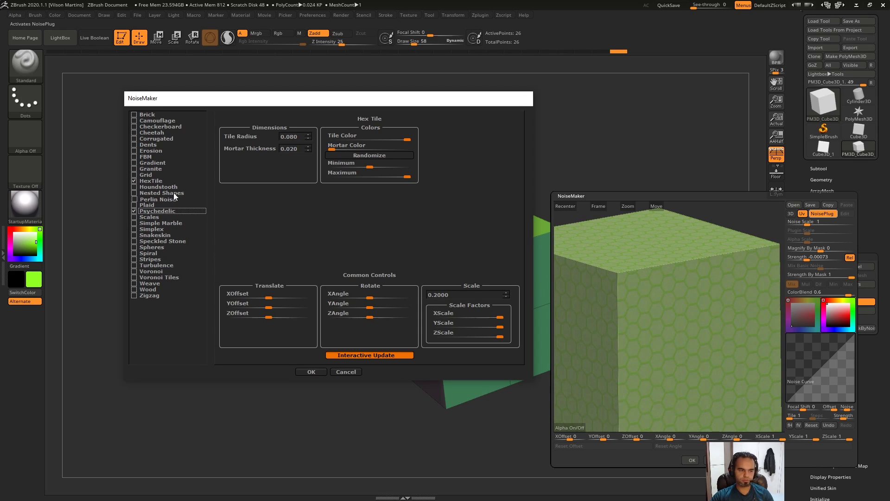
left_click(134, 181)
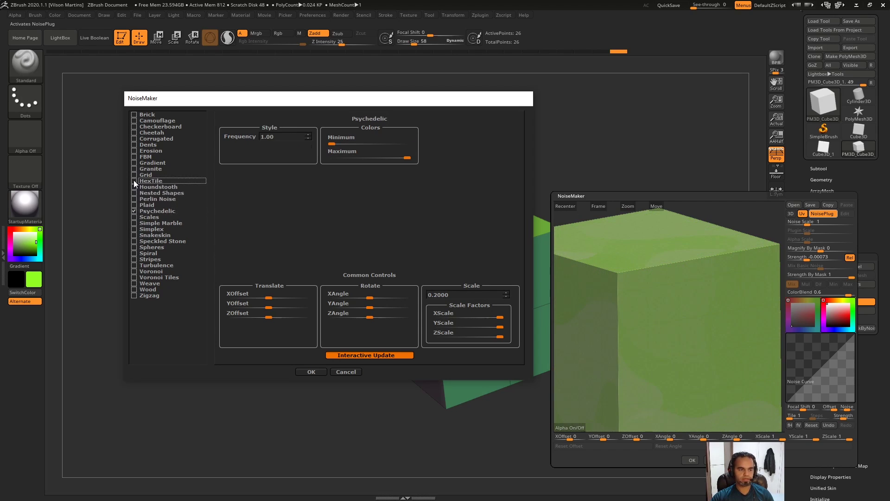
left_click(135, 181)
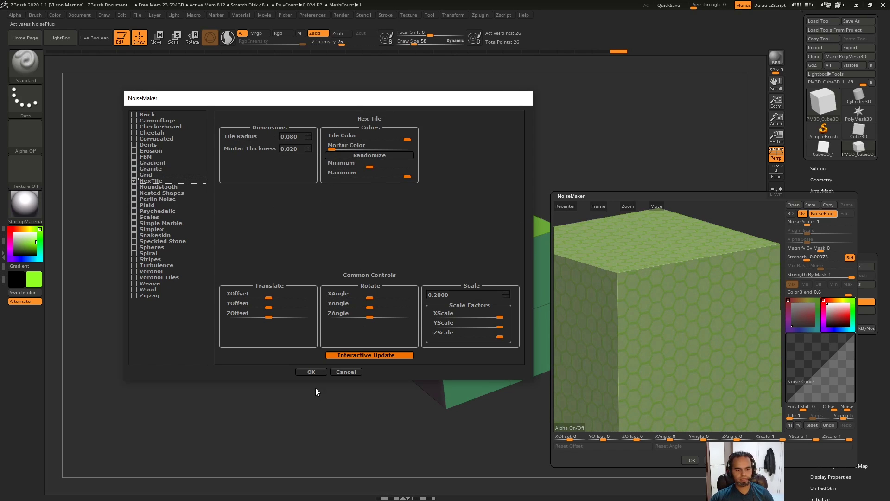
left_click(311, 372)
mouse_move(693, 298)
left_mouse_down()
mouse_move(694, 273)
mouse_move(694, 293)
mouse_move(710, 270)
mouse_move(728, 294)
mouse_move(711, 264)
left_mouse_up()
mouse_move(651, 296)
left_mouse_down()
mouse_move(672, 278)
mouse_move(701, 287)
mouse_move(647, 281)
mouse_move(671, 284)
mouse_move(641, 296)
left_mouse_up()
left_click(791, 213)
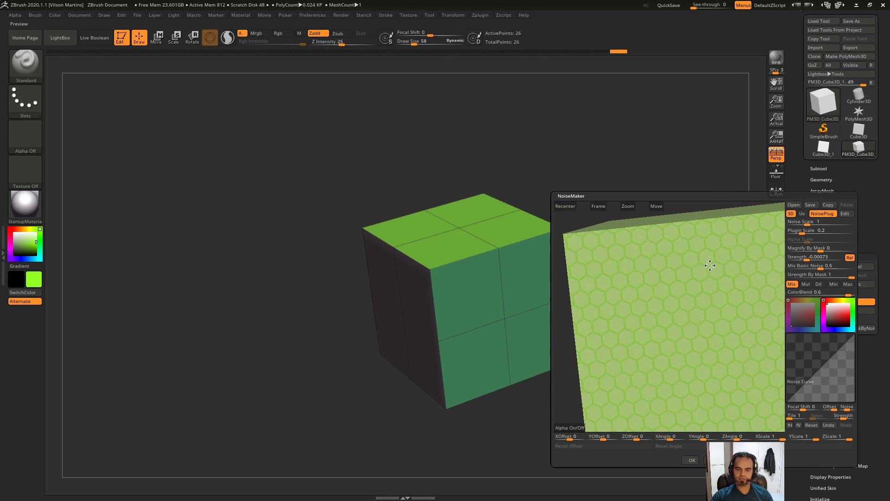
Orbit the hexagon preview, switch back to Uv mapping, and close the HexTile settings.
mouse_move(710, 265)
left_mouse_down()
mouse_move(655, 278)
mouse_move(607, 253)
left_mouse_up()
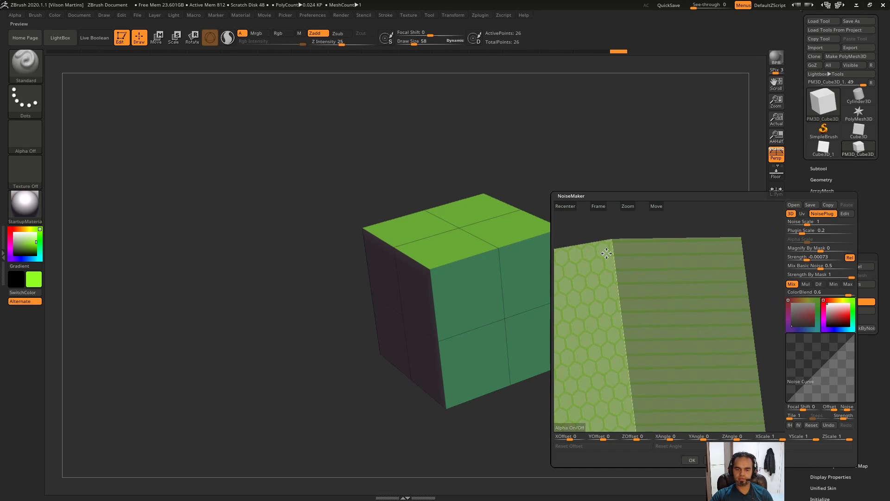
mouse_move(736, 260)
left_mouse_down()
mouse_move(648, 272)
mouse_move(601, 231)
left_mouse_up()
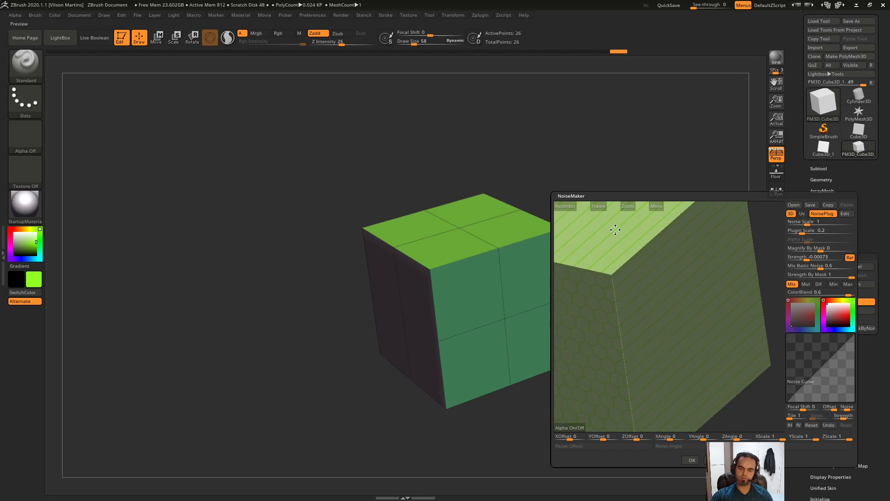
left_click(802, 213)
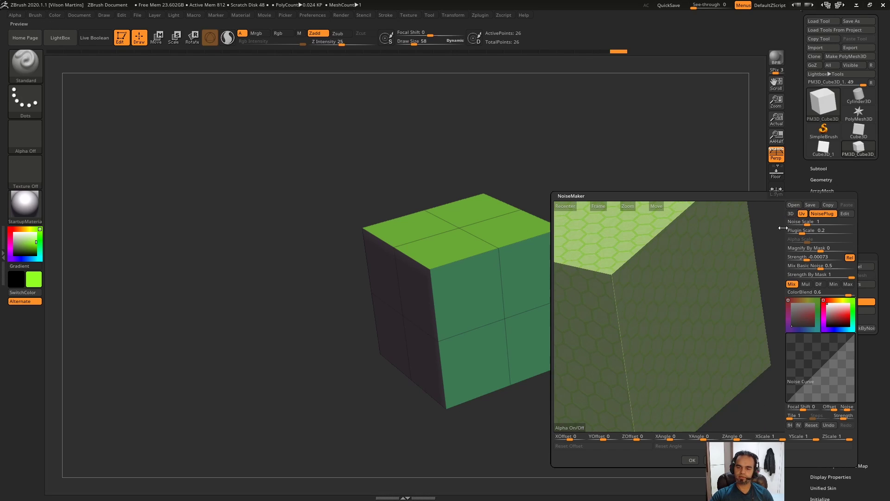
mouse_move(607, 233)
left_mouse_down()
mouse_move(662, 285)
mouse_move(663, 312)
mouse_move(721, 303)
mouse_move(735, 285)
mouse_move(719, 298)
mouse_move(713, 280)
mouse_move(724, 274)
left_mouse_up()
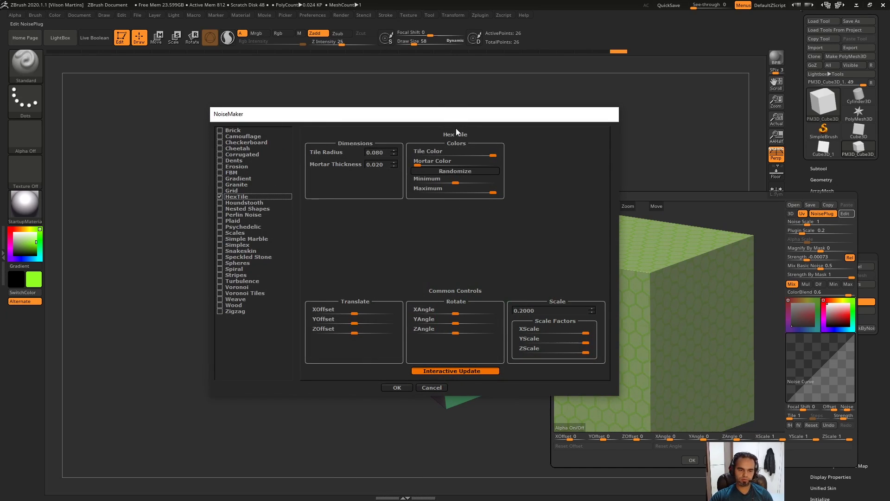
left_click(827, 215)
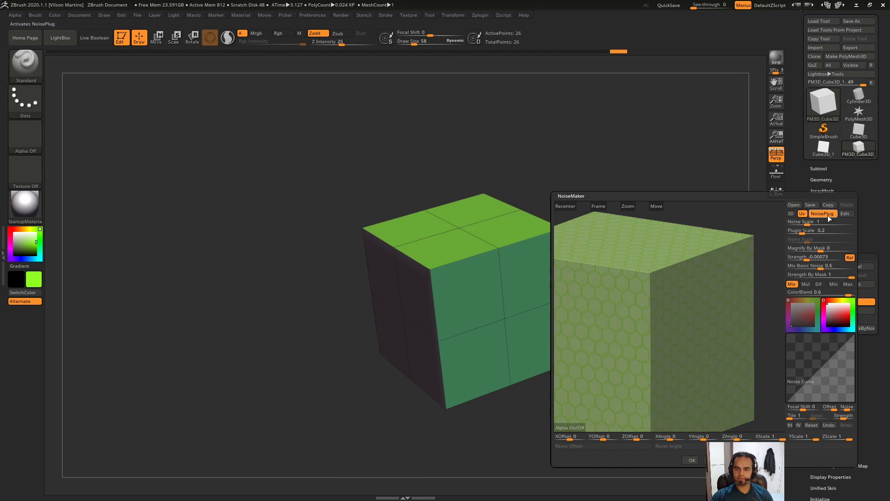
Toggle the HexTile plugin noise on and off to compare, then orbit the preview.
left_click(828, 215)
left_click(830, 215)
left_click(829, 215)
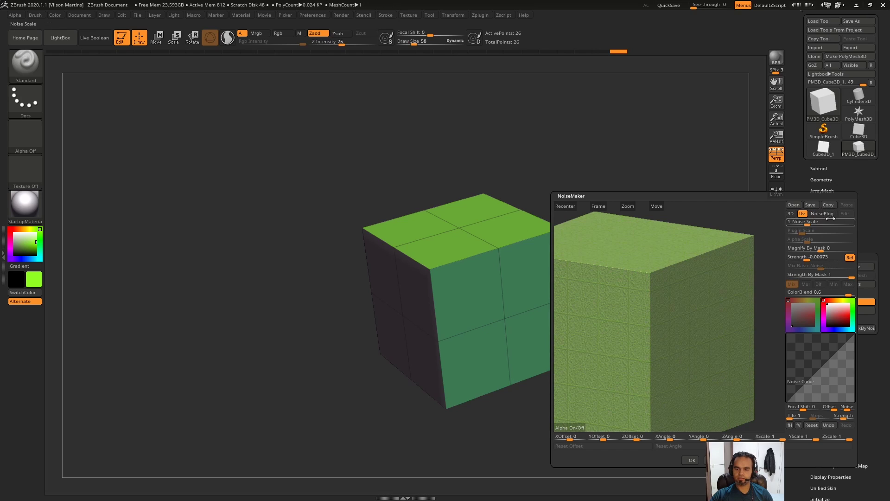
left_click(831, 215)
left_click(832, 215)
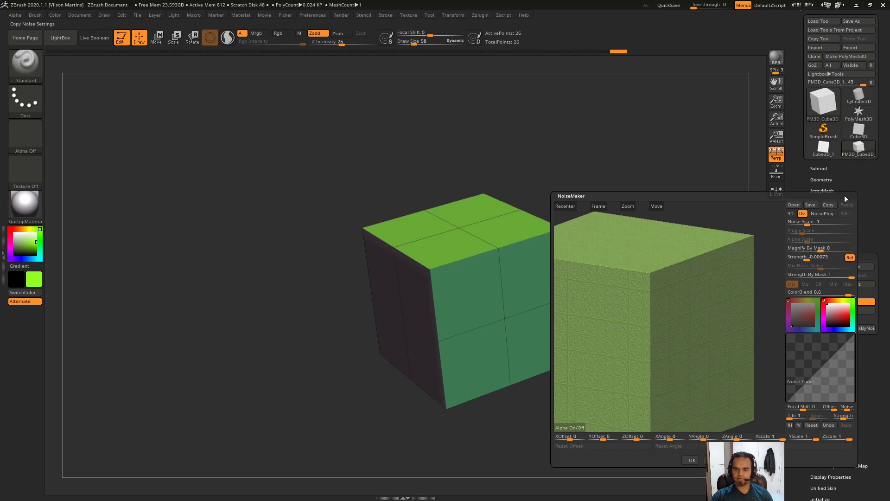
left_click(829, 214)
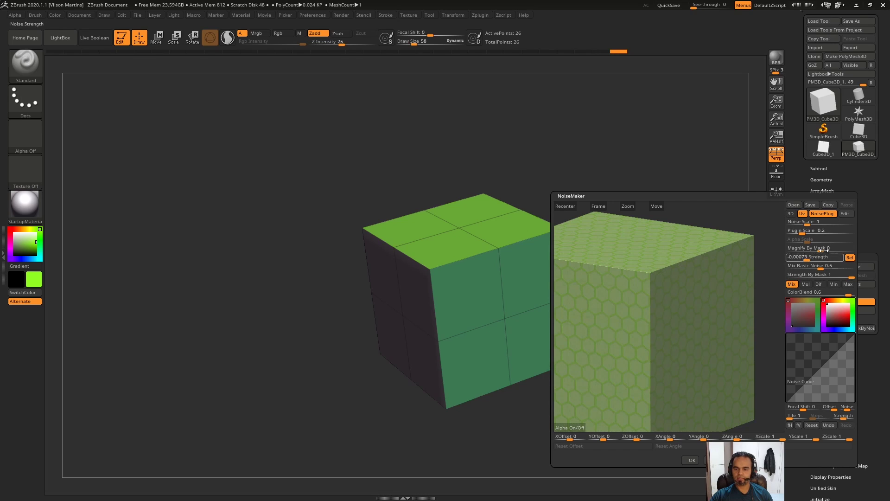
left_click_drag(718, 221, 719, 224)
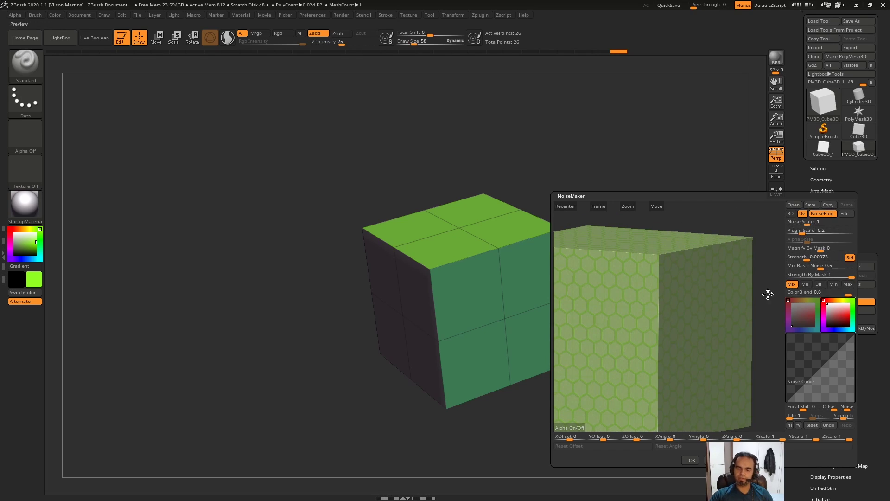
mouse_move(737, 256)
left_mouse_down()
mouse_move(735, 248)
mouse_move(688, 272)
mouse_move(684, 314)
mouse_move(710, 278)
mouse_move(697, 285)
mouse_move(710, 300)
mouse_move(701, 276)
mouse_move(833, 223)
left_mouse_up()
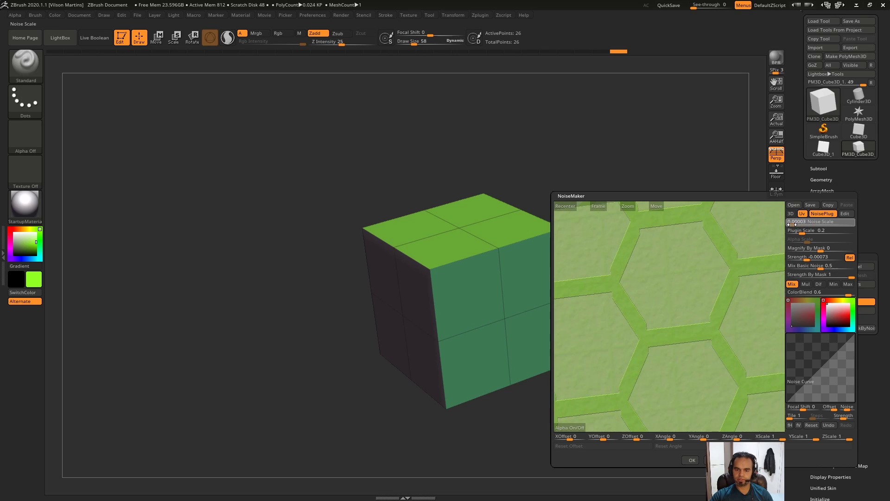
Set Noise Scale to 0.01682 and rotate the preview to check the hexagon size.
mouse_move(791, 224)
left_mouse_down()
mouse_move(809, 230)
mouse_move(793, 224)
left_mouse_up()
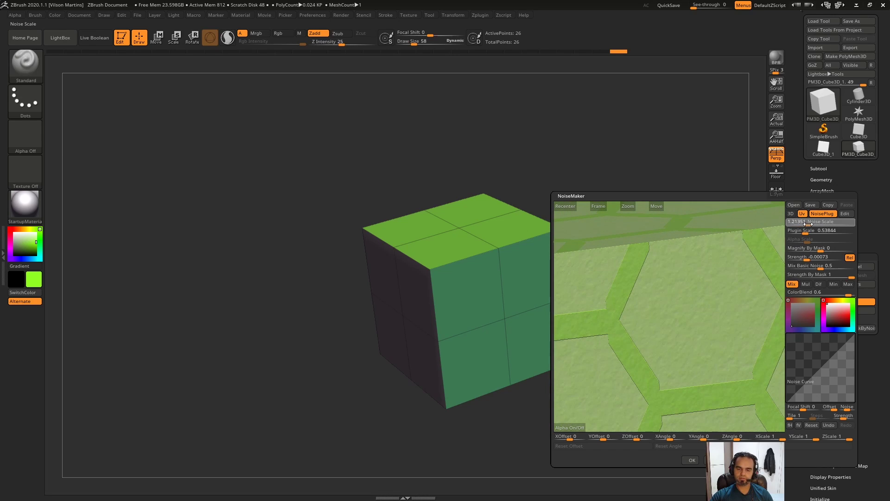
left_click_drag(796, 224, 799, 223)
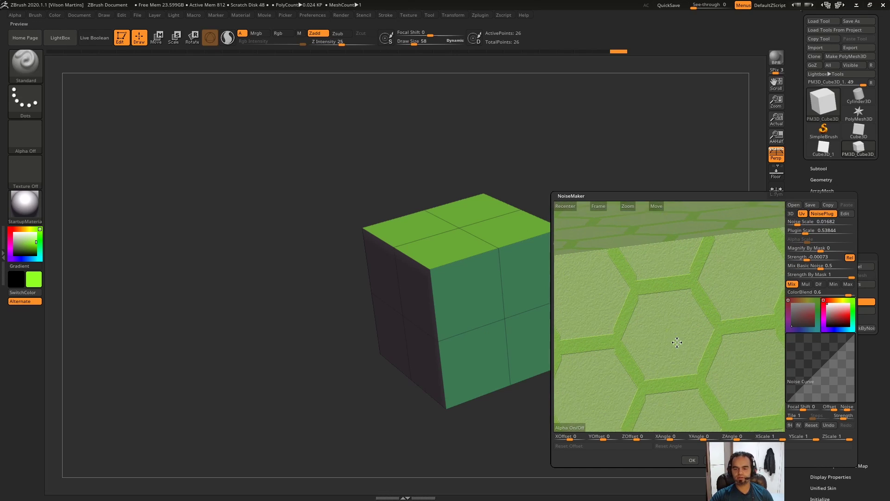
left_click_drag(675, 342, 600, 419)
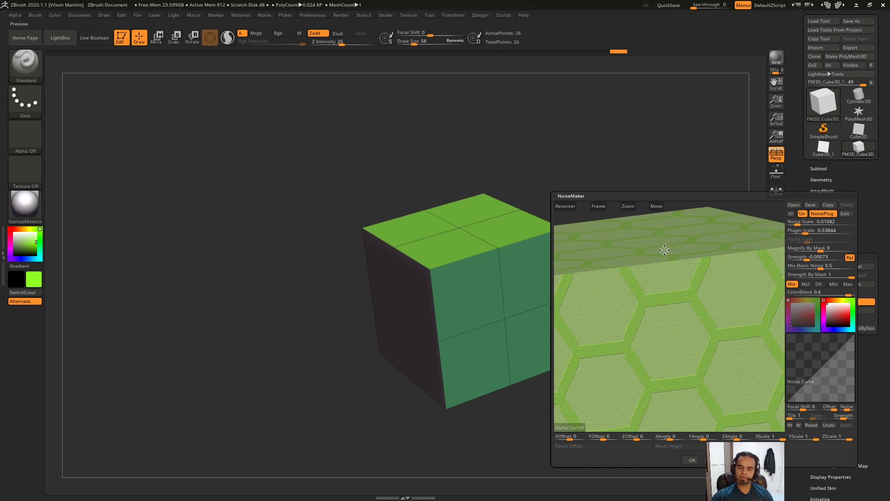
left_click(814, 222)
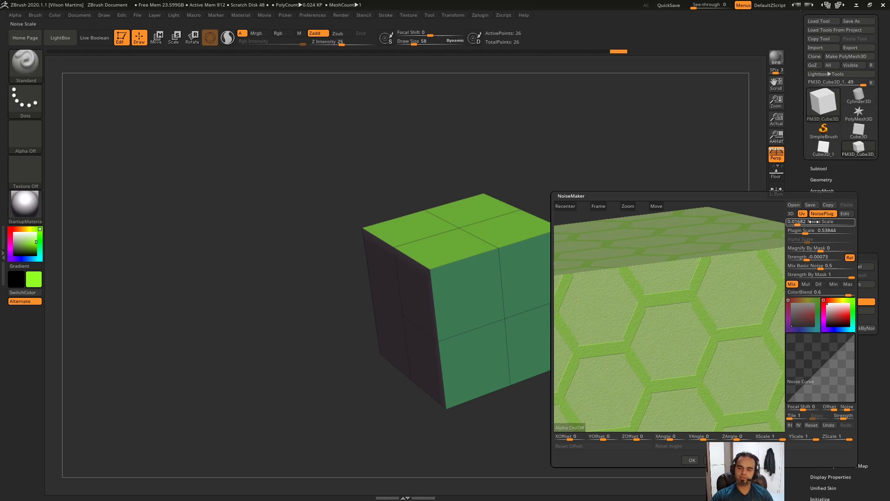
left_click_drag(713, 291, 760, 268)
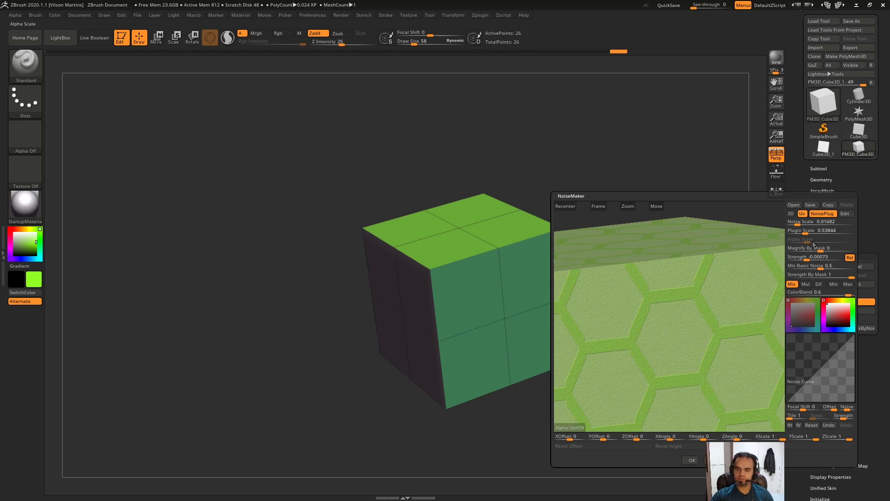
left_click(794, 248)
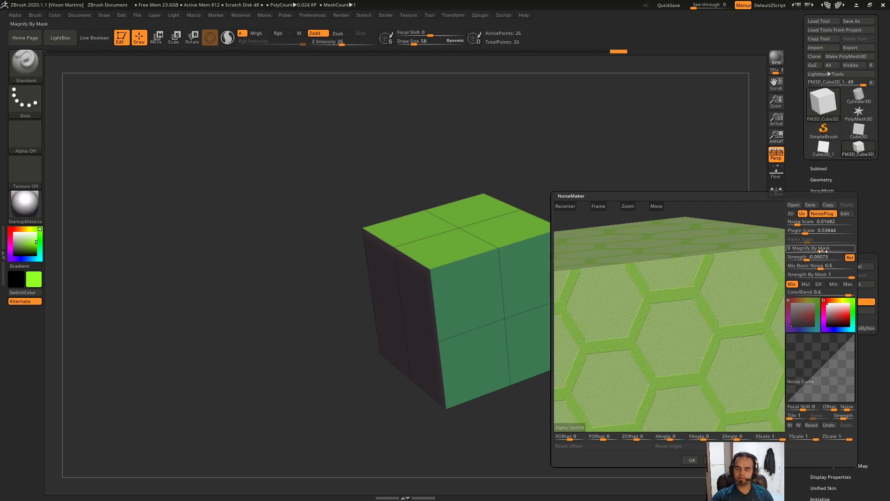
Accept the hexagon noise, subdivide the cube, and snap it to a front view.
left_click(690, 461)
mouse_move(606, 235)
left_mouse_down()
mouse_move(606, 219)
mouse_move(624, 253)
mouse_move(620, 246)
mouse_move(675, 255)
left_mouse_up()
key("ctrl")
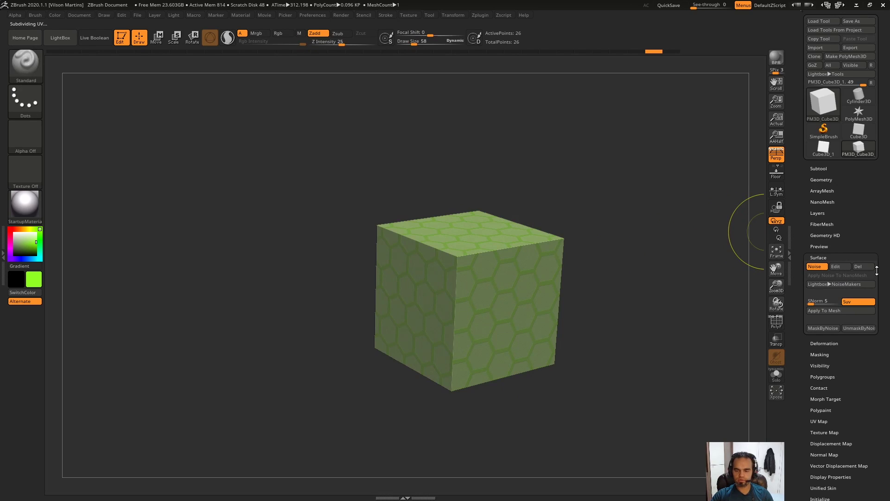
key("shift+f")
left_click_drag(635, 259, 710, 290)
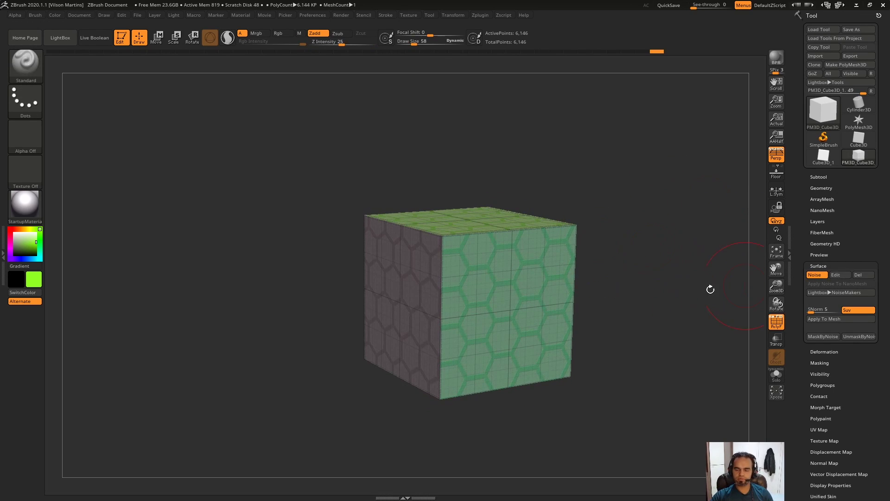
mouse_move(586, 221)
left_mouse_down("ctrl")
mouse_move(670, 225)
mouse_move(594, 196)
mouse_move(553, 305)
mouse_move(583, 332)
left_mouse_up("ctrl")
key("shift+f")
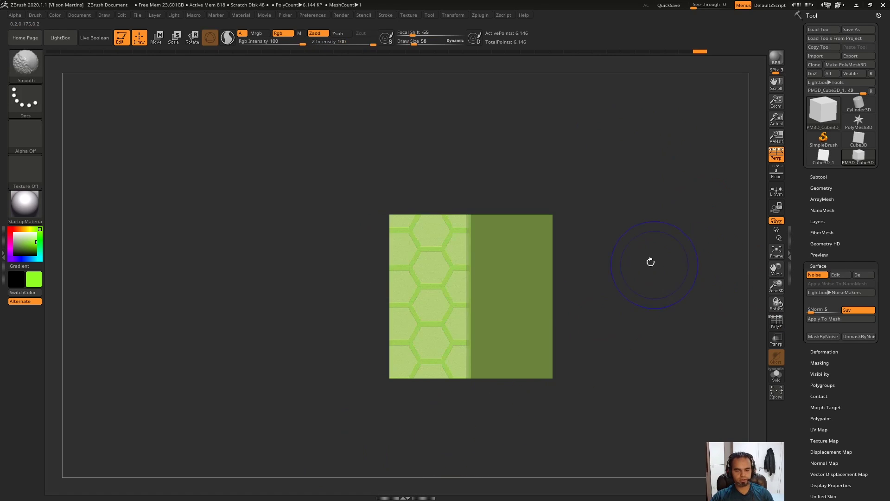
Mask the cube's right half and blur the mask edge to soften it.
left_click_drag(650, 261, 524, 223)
left_click_drag(556, 256, 448, 223)
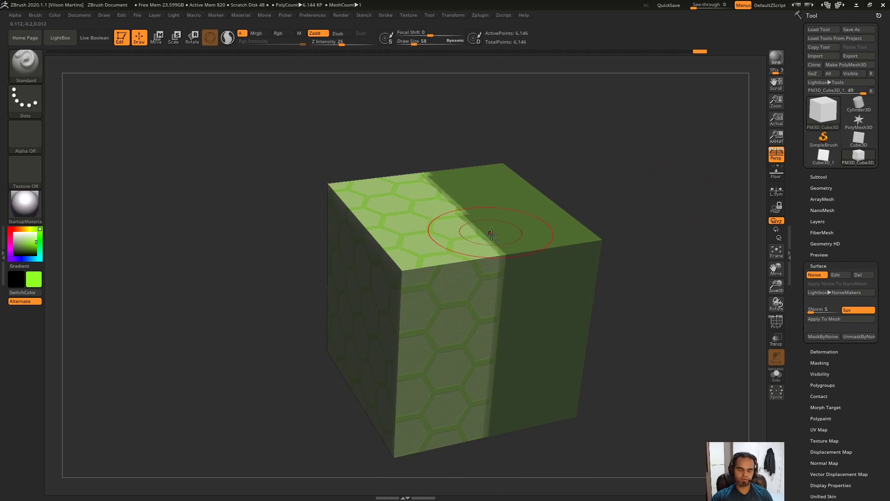
right_click_drag(449, 223, 478, 267)
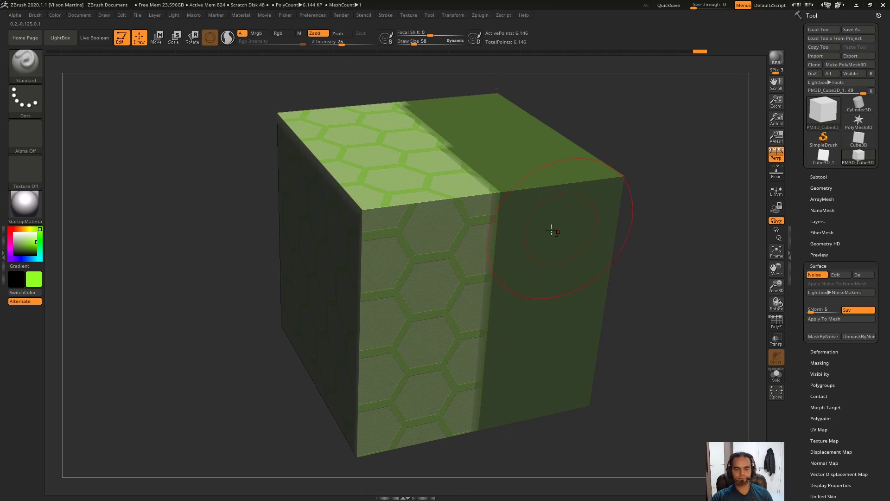
right_click_drag(552, 231, 551, 258, "alt")
key("ctrl")
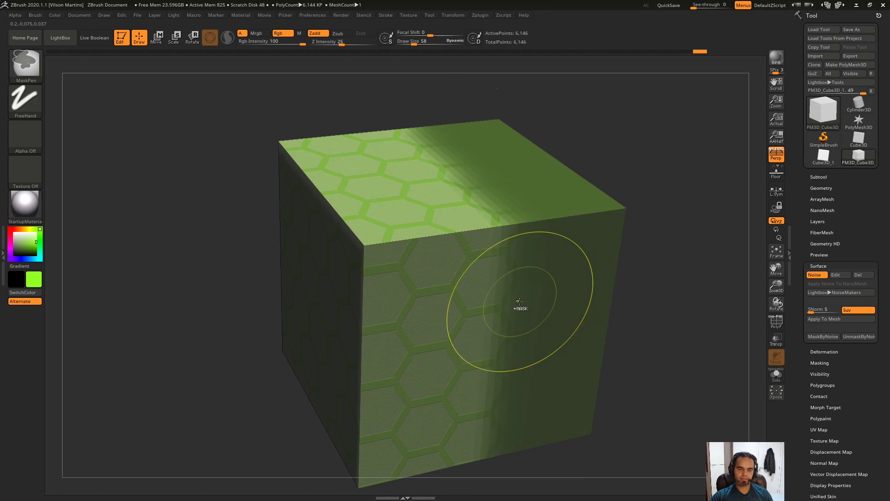
left_click(521, 302, "ctrl")
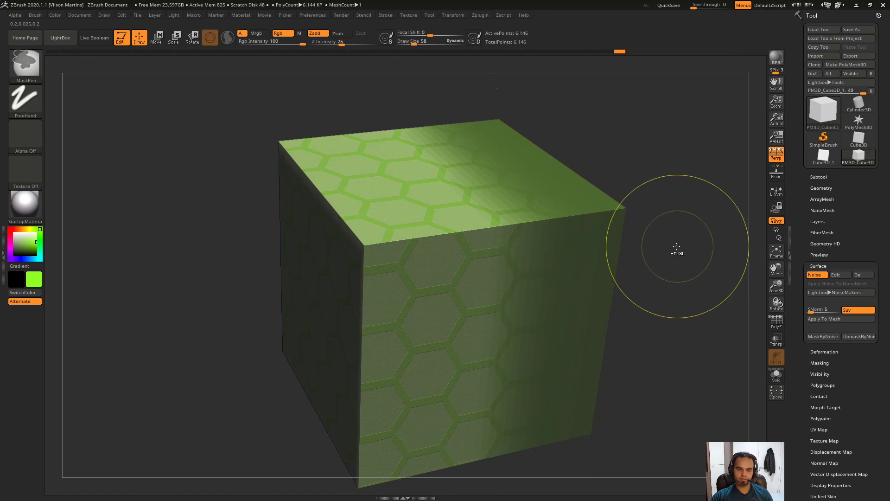
mouse_move(616, 320)
left_mouse_down("ctrl")
mouse_move(626, 332)
mouse_move(655, 279)
left_mouse_up("ctrl")
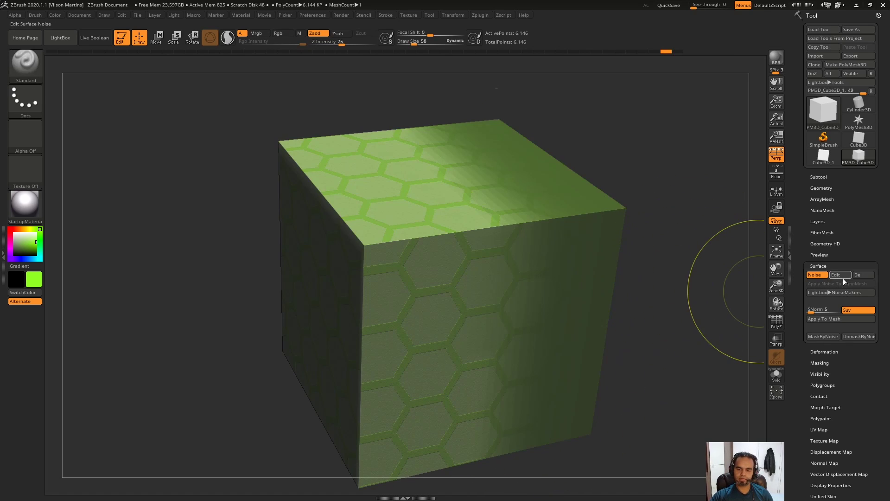
Set Magnify By Mask to 0.38118 in Noise Edit, accept, and orbit the cube.
left_click(842, 274)
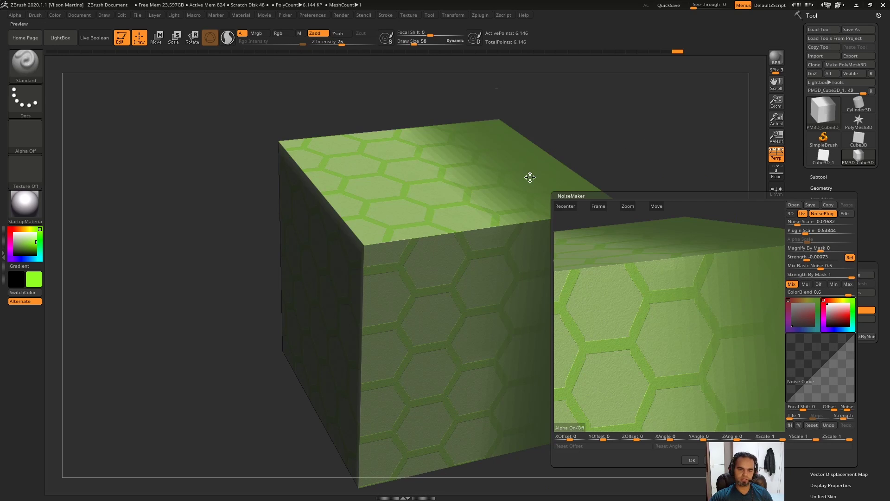
mouse_move(736, 290)
left_mouse_down()
mouse_move(711, 314)
mouse_move(680, 270)
left_mouse_up()
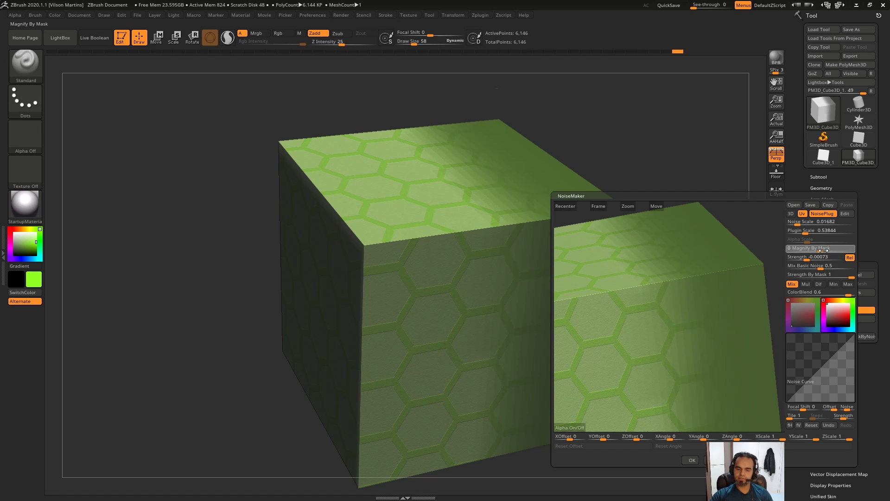
left_click_drag(753, 284, 665, 405, "alt")
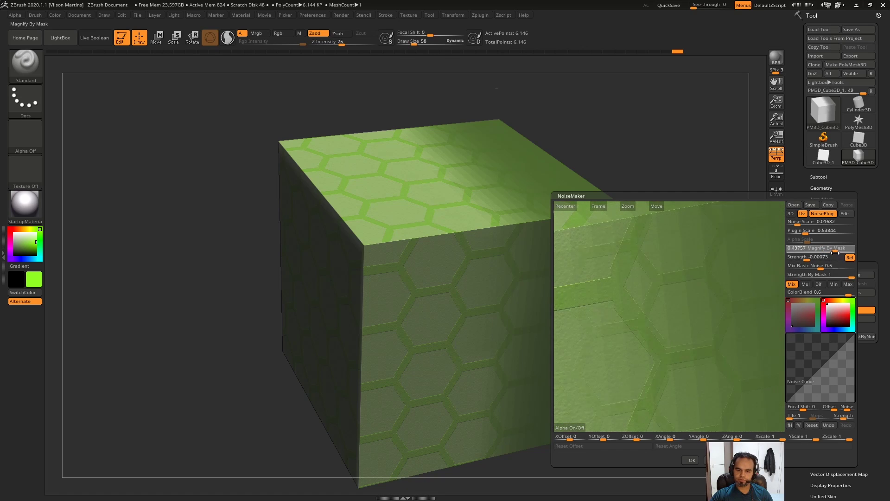
left_click_drag(833, 252, 830, 252)
mouse_move(715, 302)
left_mouse_down("alt")
mouse_move(672, 284)
mouse_move(679, 325)
mouse_move(614, 295)
mouse_move(729, 270)
left_mouse_up("alt")
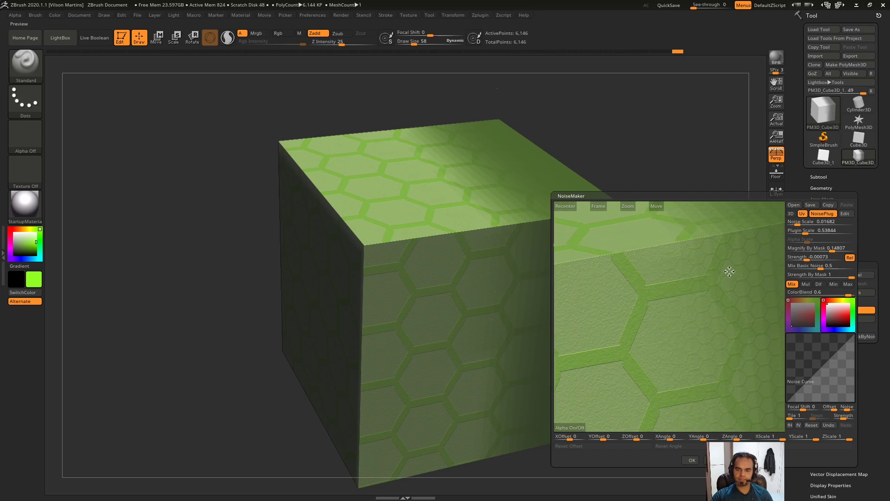
left_click_drag(833, 250, 811, 250)
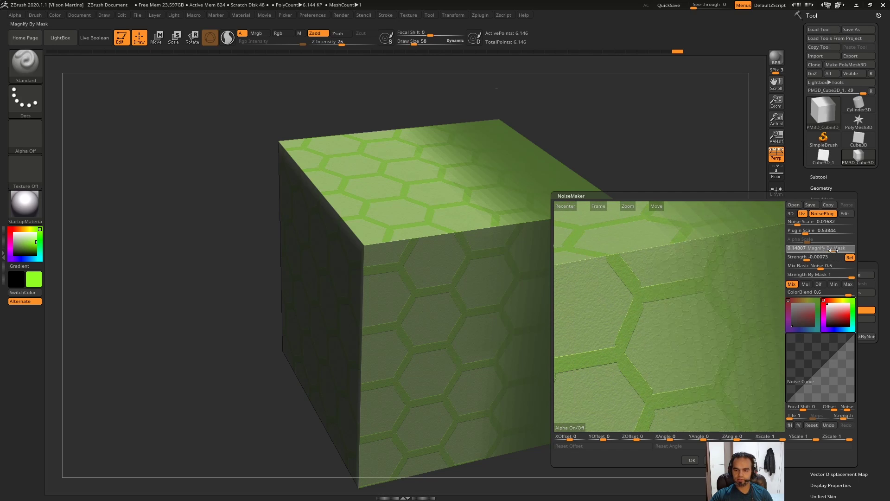
left_click_drag(729, 307, 713, 297)
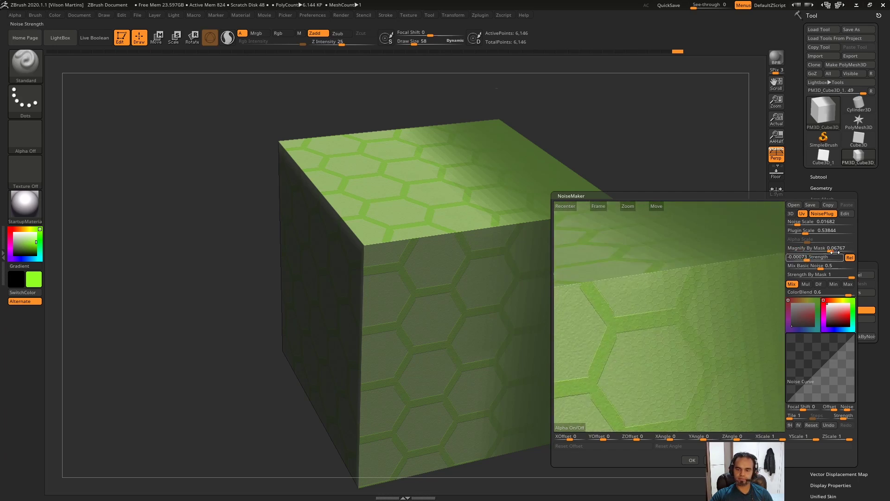
left_click_drag(816, 251, 808, 257)
left_click_drag(721, 302, 720, 426)
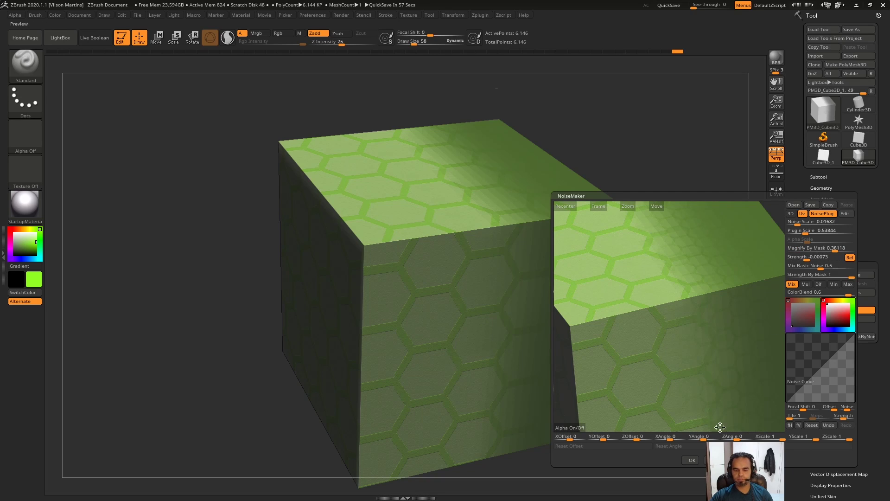
left_click(691, 461)
mouse_move(681, 226)
left_mouse_down()
mouse_move(527, 258)
mouse_move(436, 180)
left_mouse_up()
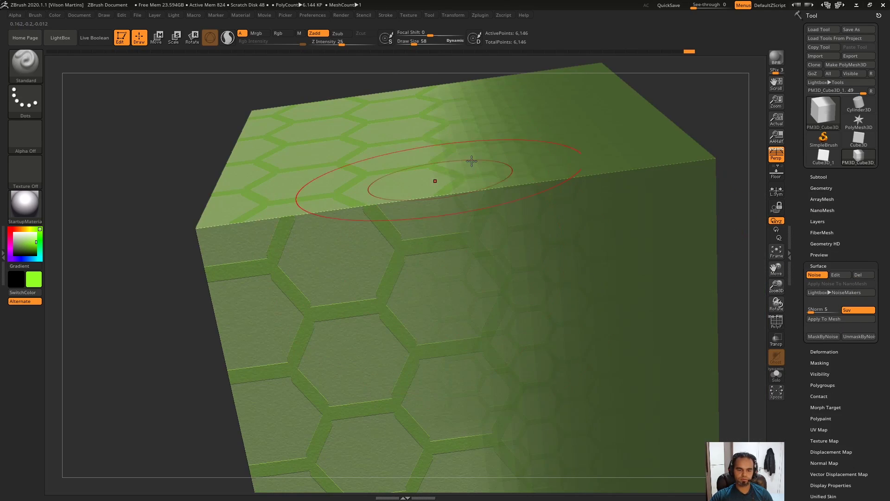
mouse_move(571, 318)
left_mouse_down("alt")
mouse_move(726, 325)
mouse_move(533, 297)
mouse_move(520, 258)
mouse_move(562, 259)
left_mouse_up("alt")
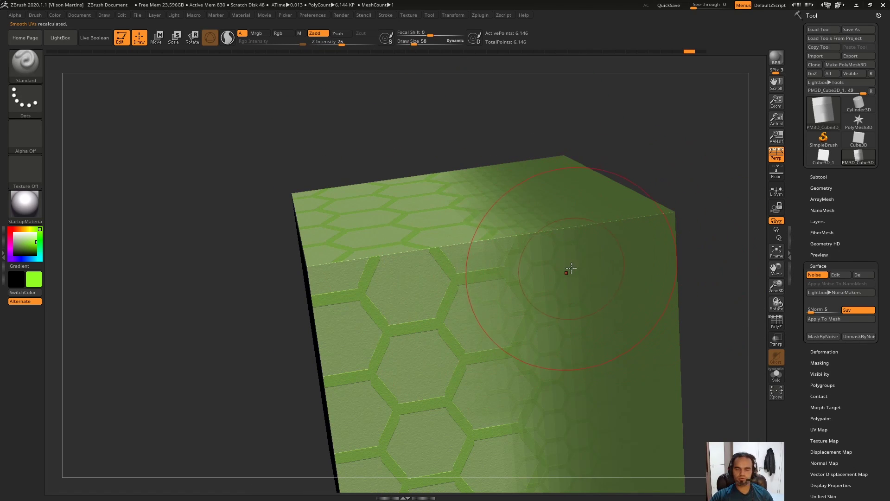
Reopen Noise Edit and set Magnify By Mask to 0.
left_click(845, 279)
left_click_drag(701, 314, 687, 314)
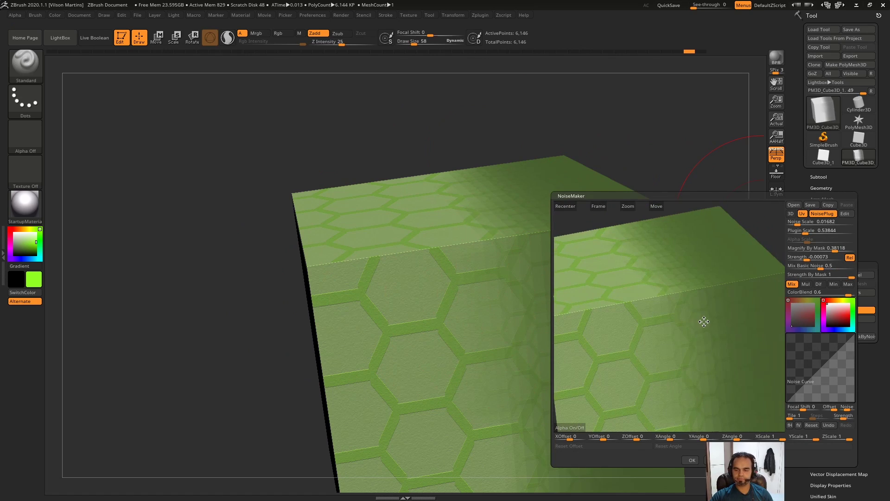
left_click(833, 248)
type("0")
key("Return")
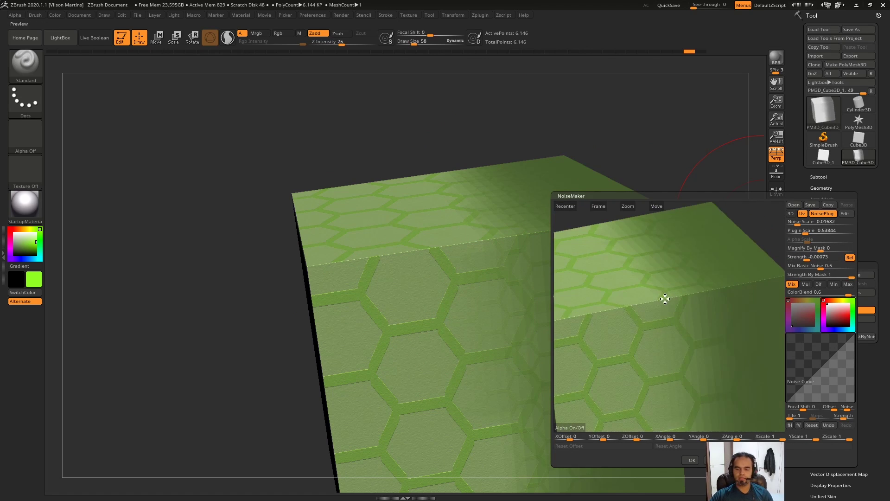
mouse_move(700, 316)
left_mouse_down()
mouse_move(673, 306)
mouse_move(727, 290)
mouse_move(721, 296)
left_mouse_up()
Set the noise Strength to 0.01562 for a bumpy relief.
left_click(817, 258)
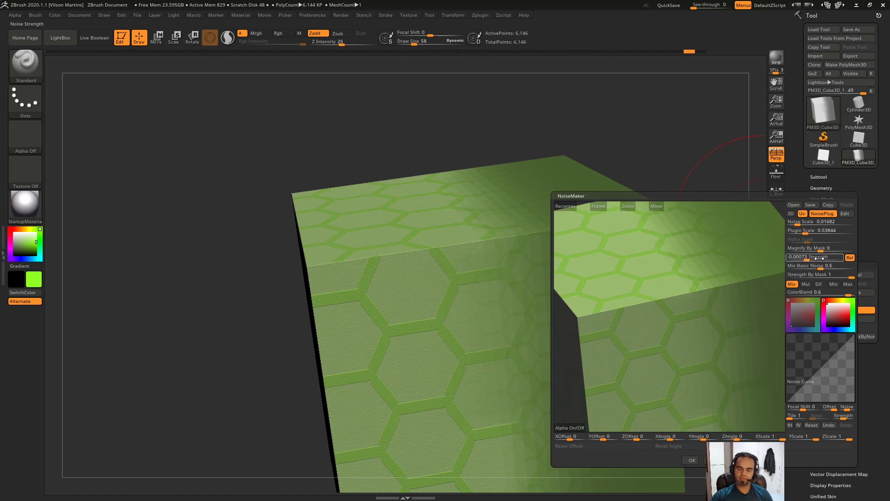
left_click_drag(807, 259, 818, 258)
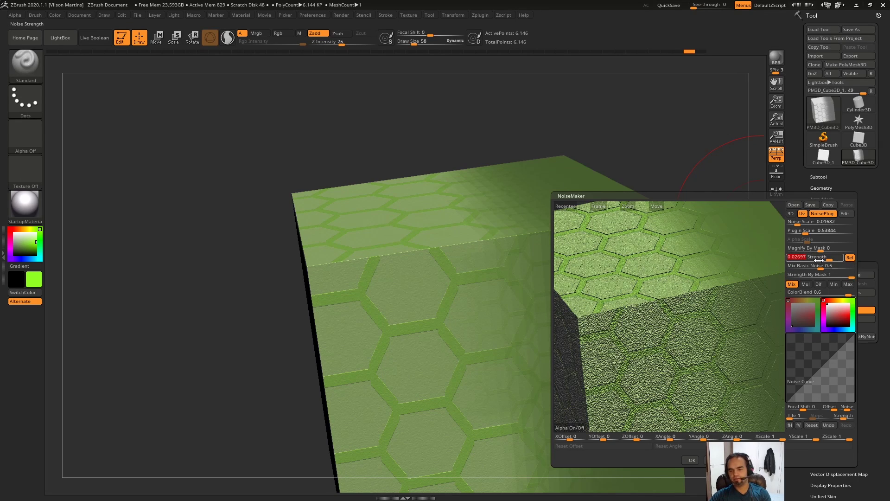
type("0")
key("Return")
left_click_drag(733, 324, 707, 292)
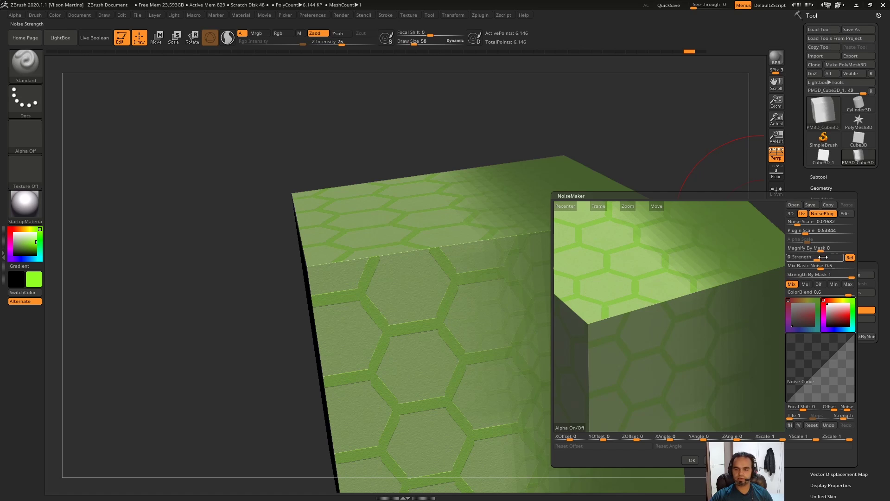
left_click_drag(822, 257, 682, 289)
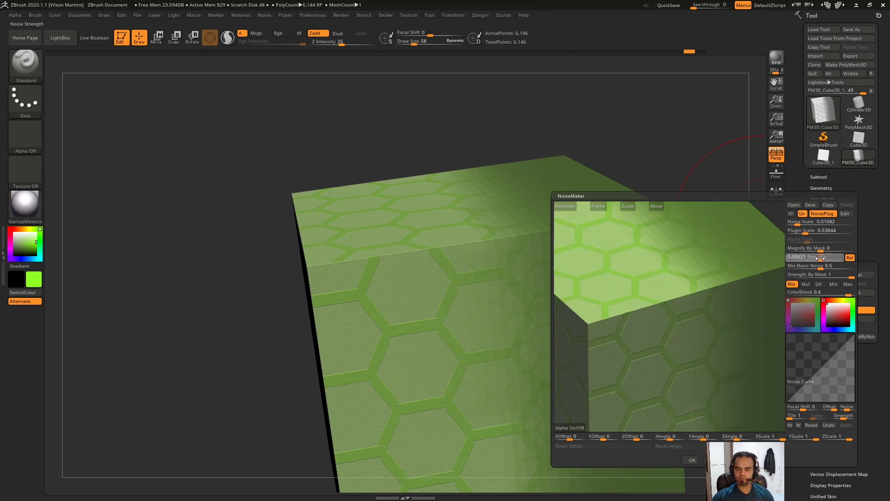
mouse_move(831, 258)
left_mouse_down()
mouse_move(809, 256)
mouse_move(830, 254)
left_mouse_up()
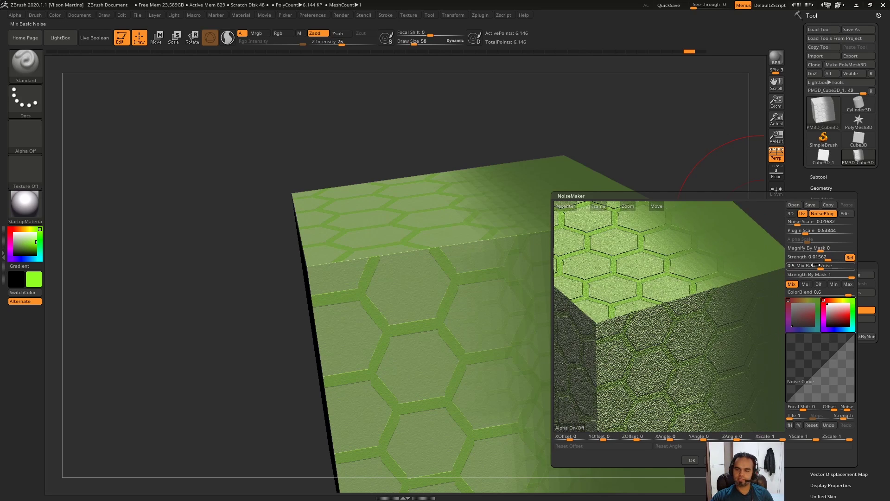
Lower Noise Scale and Plugin Scale to about 0.17 for a finer hex pattern.
scroll(675, 312, "up", 1)
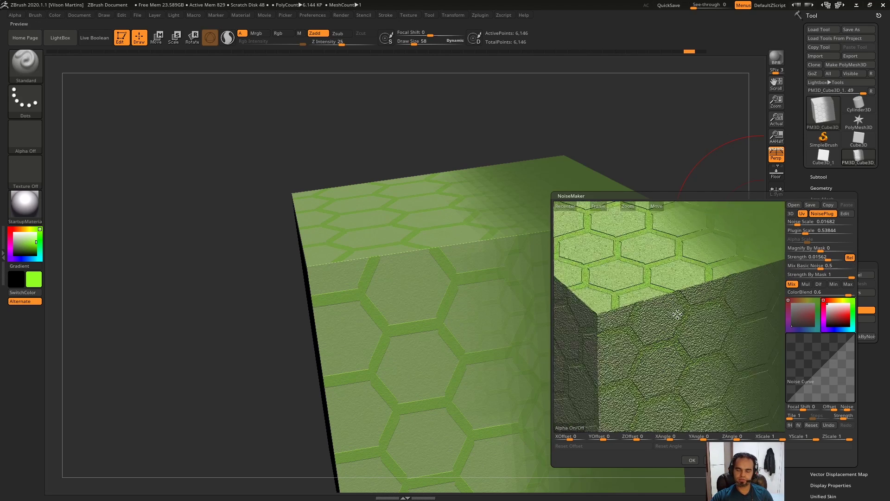
scroll(674, 306, "up", 2)
scroll(674, 298, "up", 2)
scroll(675, 297, "down", 3)
scroll(682, 294, "down", 3)
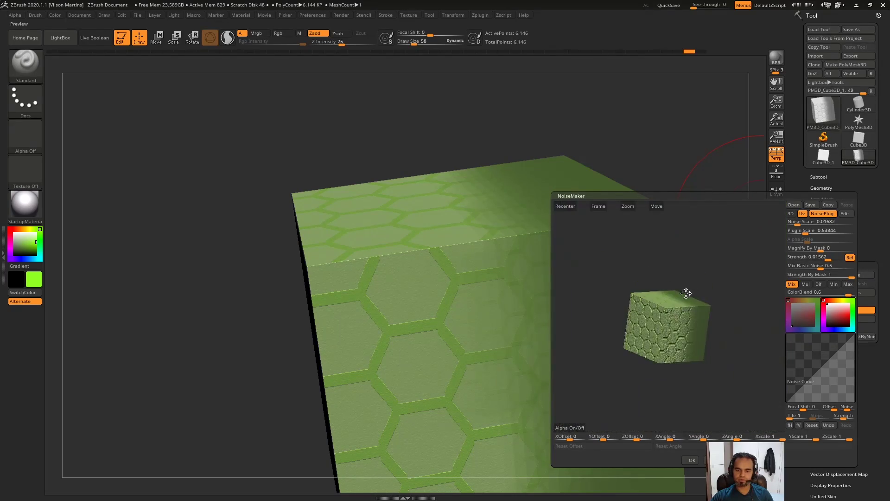
scroll(685, 293, "up", 3)
scroll(687, 297, "up", 1)
scroll(687, 297, "up", 2)
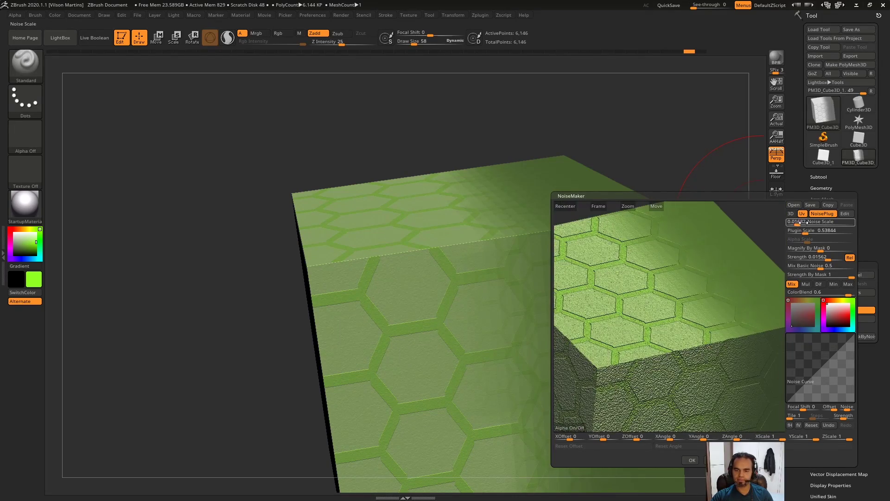
scroll(692, 331, "up", 1)
left_click_drag(815, 222, 842, 223)
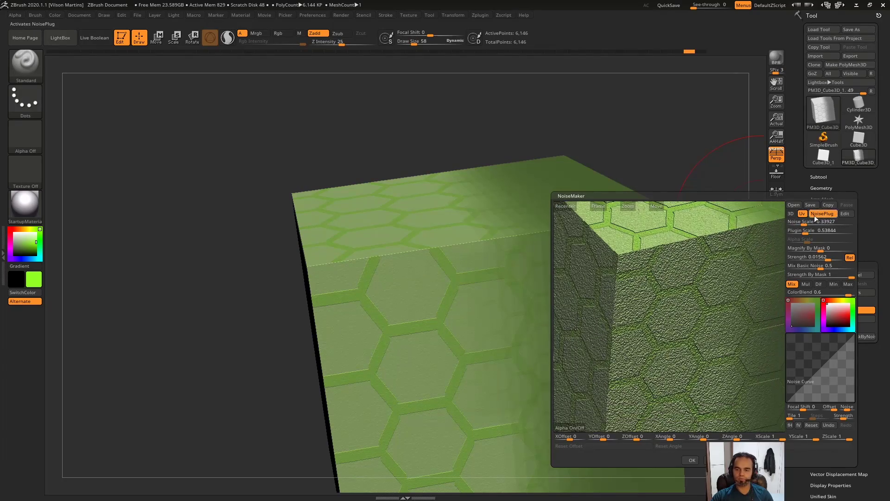
left_click_drag(760, 232, 734, 254)
left_click_drag(819, 230, 802, 231)
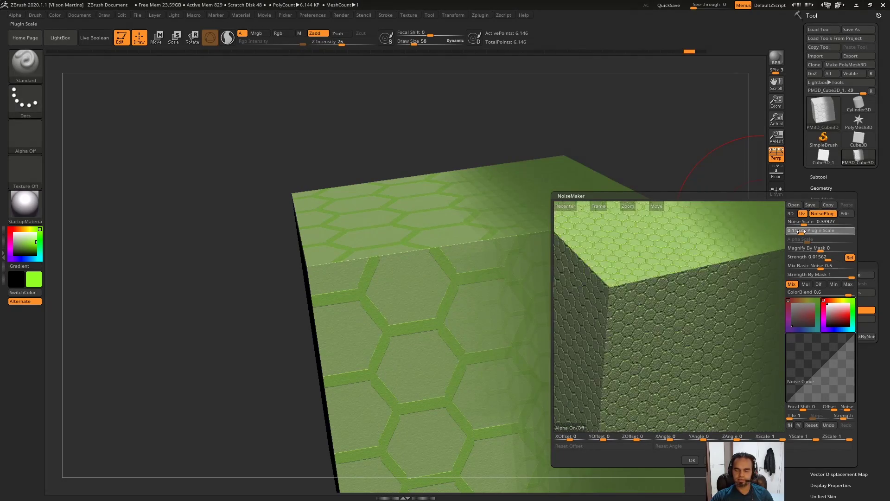
mouse_move(705, 278)
left_mouse_down()
mouse_move(650, 302)
mouse_move(672, 269)
mouse_move(674, 331)
mouse_move(667, 306)
left_mouse_up()
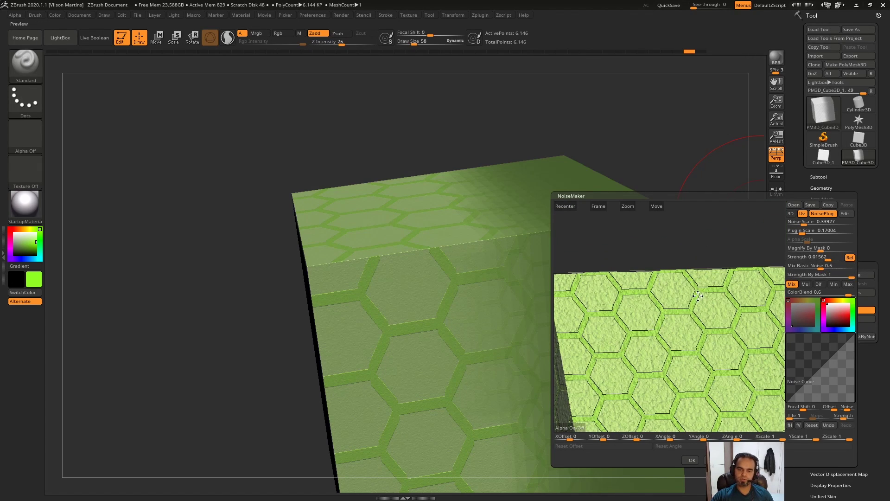
Test Mix Basic Noise at full, half and zero while viewing the hexagons.
mouse_move(821, 266)
left_mouse_down()
mouse_move(864, 268)
mouse_move(789, 268)
left_mouse_up()
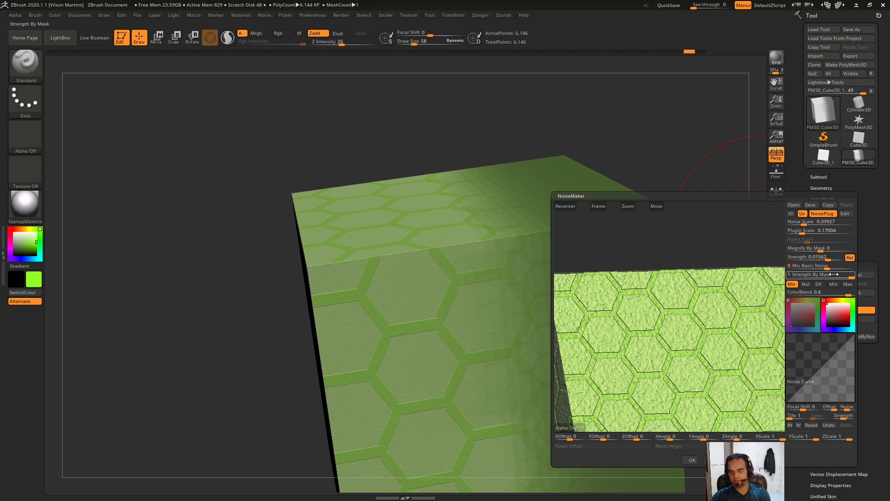
left_click_drag(831, 267, 820, 267)
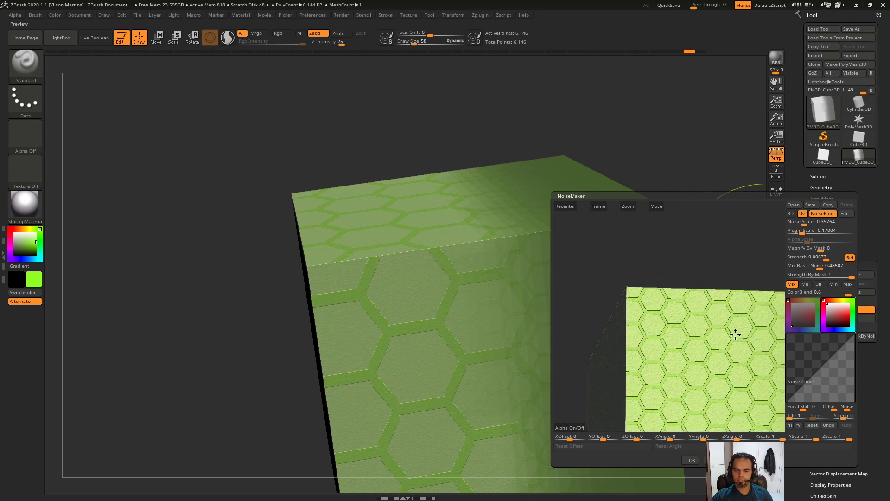
mouse_move(735, 334)
left_mouse_down()
mouse_move(746, 307)
mouse_move(723, 297)
left_mouse_up()
left_click_drag(820, 267, 691, 267)
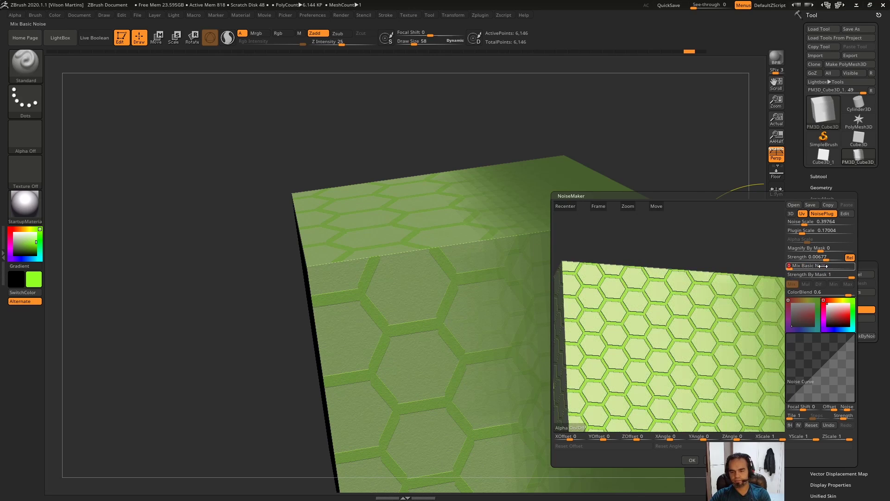
mouse_move(655, 350)
left_mouse_down()
mouse_move(666, 419)
mouse_move(662, 326)
mouse_move(702, 296)
left_mouse_up()
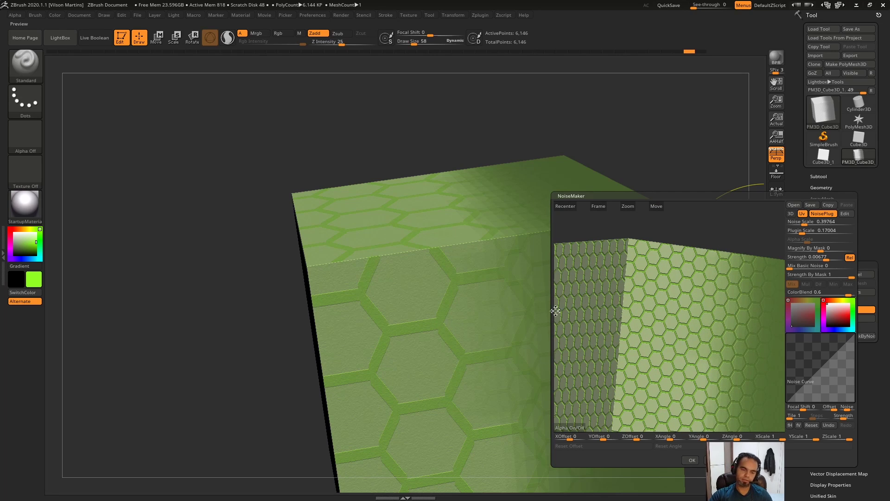
left_click_drag(673, 295, 773, 293)
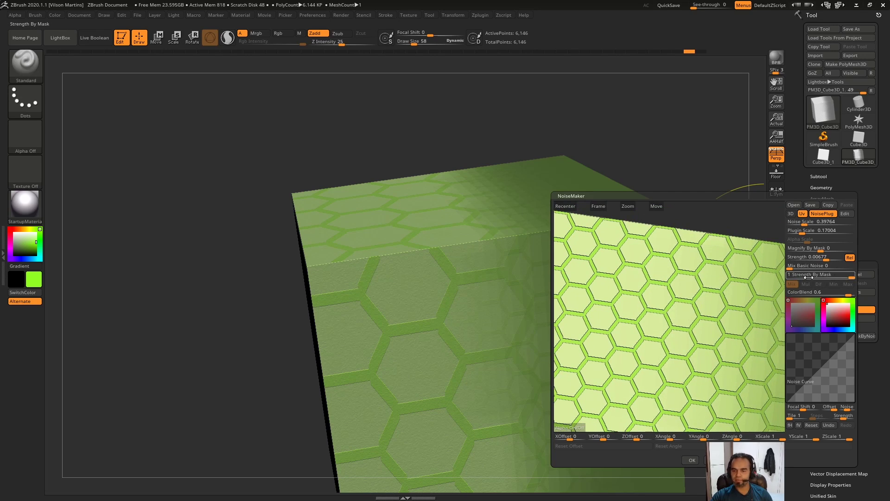
left_click_drag(735, 289, 690, 319)
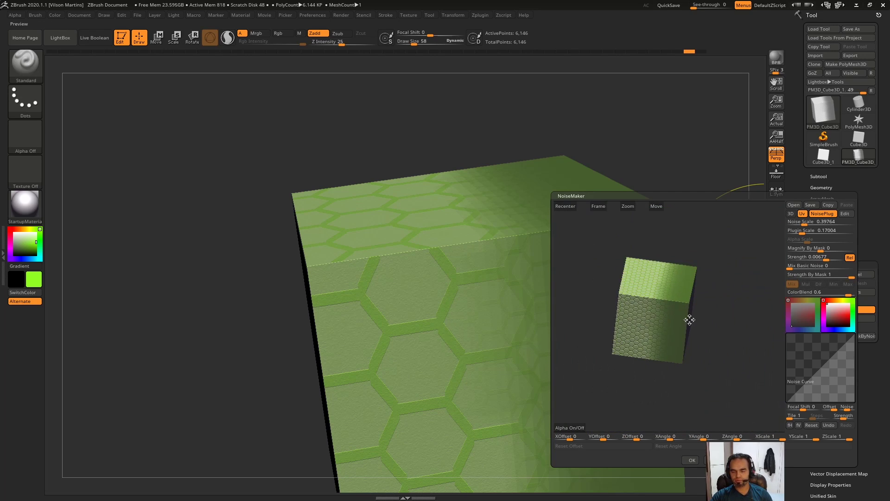
scroll(690, 319, "up", 3)
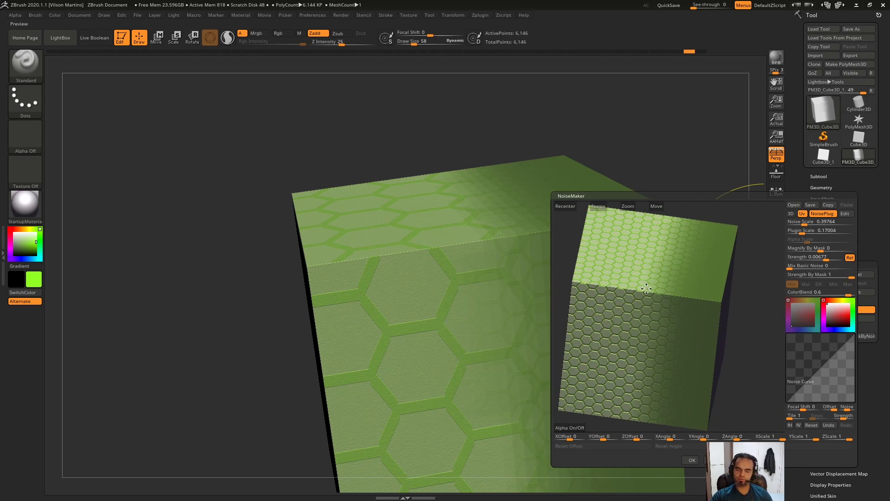
mouse_move(677, 303)
left_mouse_down()
mouse_move(680, 314)
mouse_move(676, 290)
mouse_move(704, 308)
mouse_move(742, 306)
left_mouse_up()
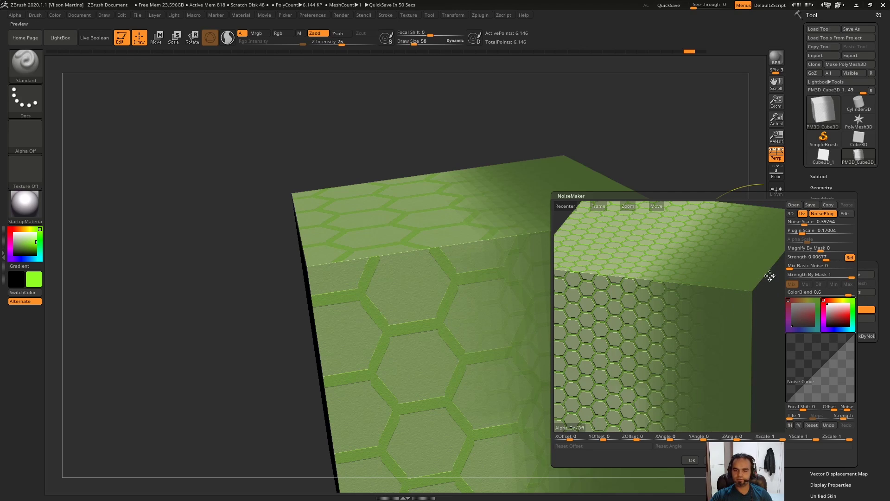
Test Strength By Mask, restore it to 1, and set Mix Basic Noise to 0.5.
mouse_move(851, 276)
left_mouse_down()
mouse_move(815, 277)
mouse_move(853, 277)
left_mouse_up()
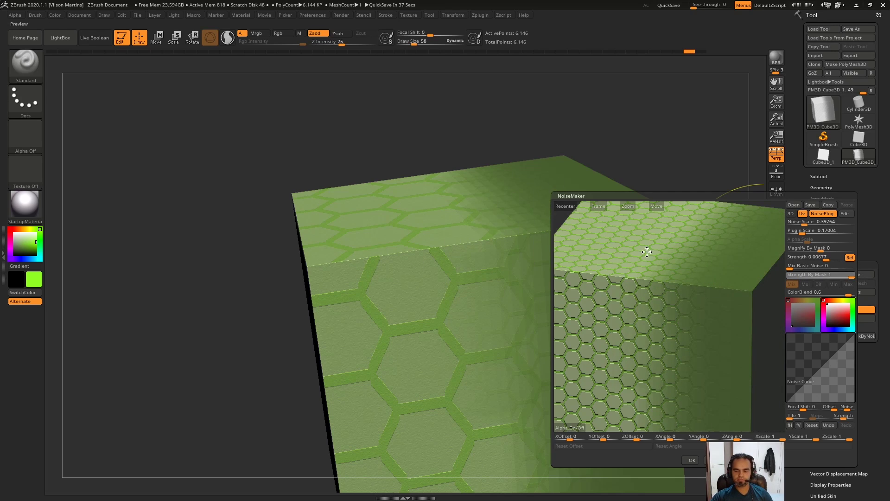
left_click_drag(848, 275, 838, 275)
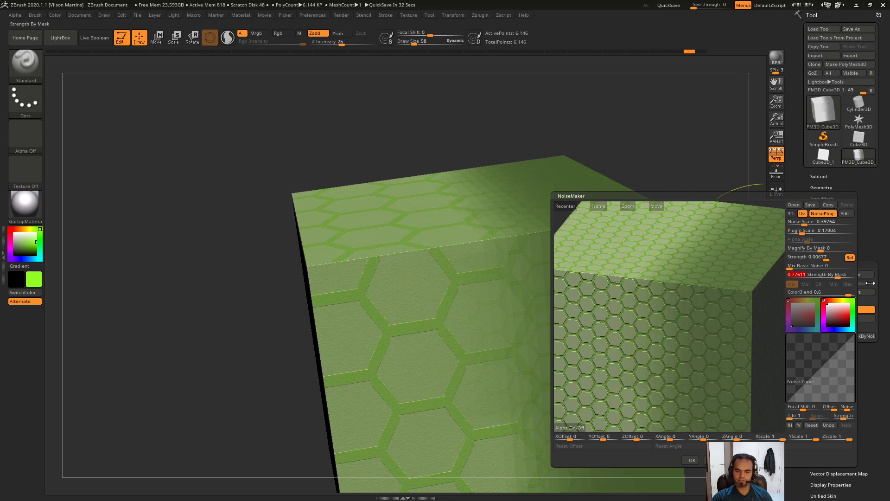
left_click_drag(840, 276, 853, 276)
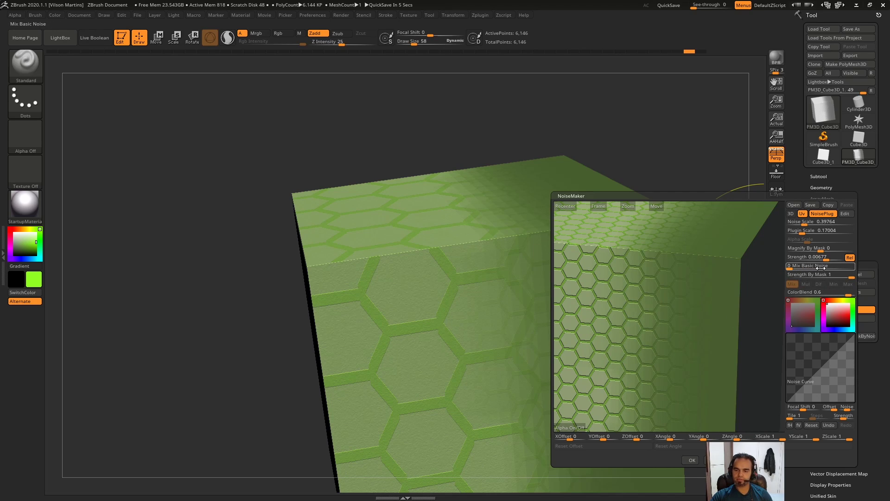
left_click_drag(817, 267, 821, 268)
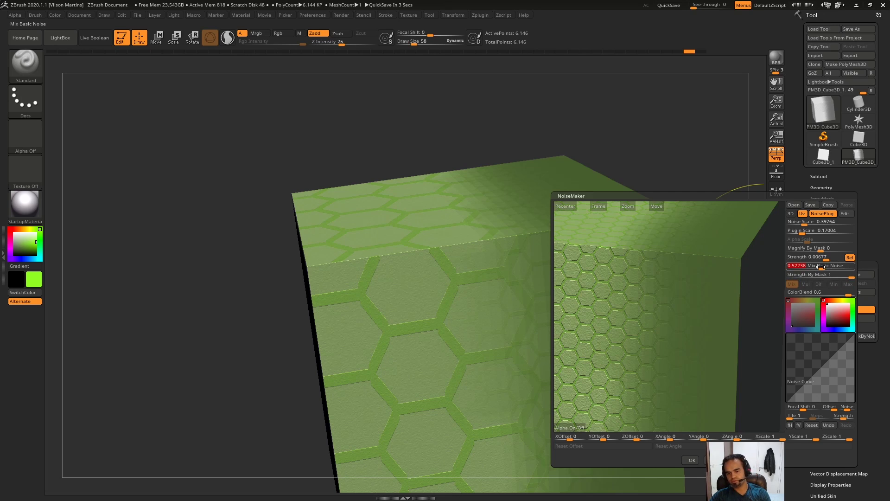
left_click_drag(667, 298, 682, 287)
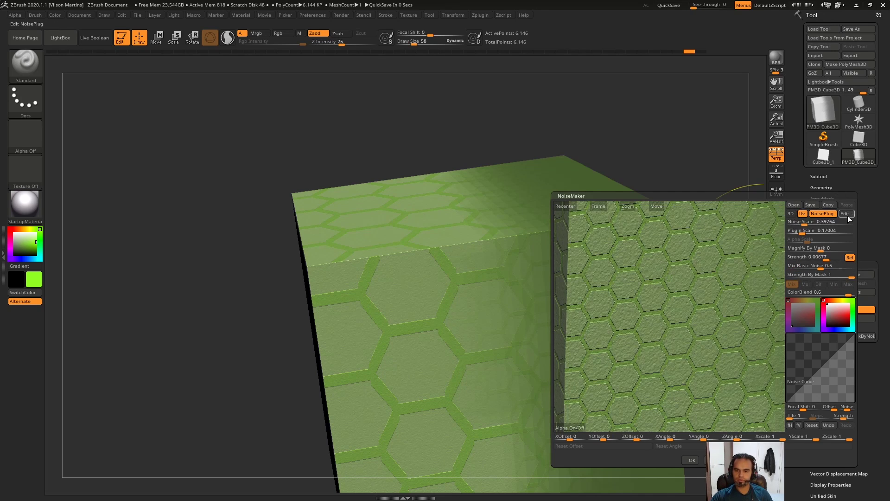
Switch the noise plug-in to Wood and lower Strength to 0.04412.
left_click(204, 280)
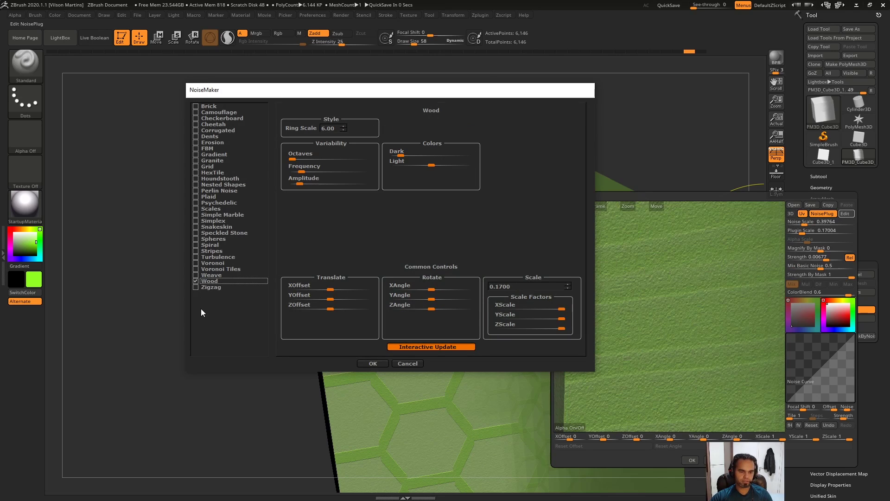
left_click(370, 363)
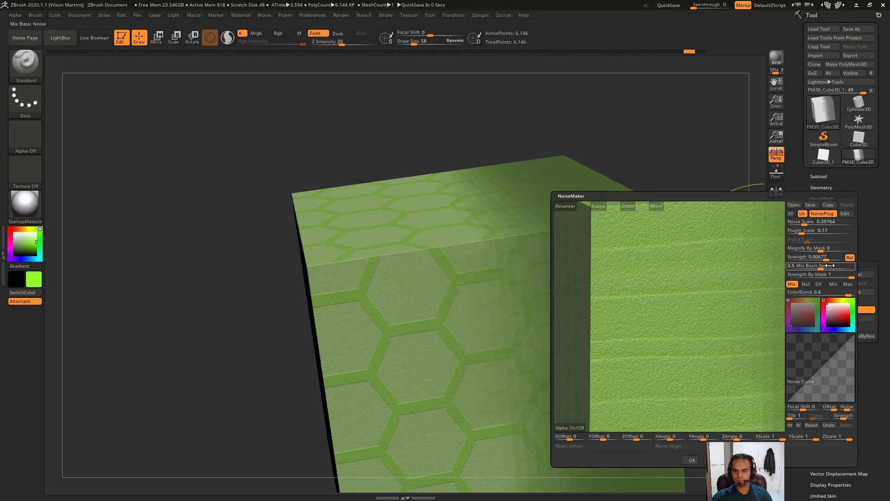
left_click_drag(826, 258, 829, 258)
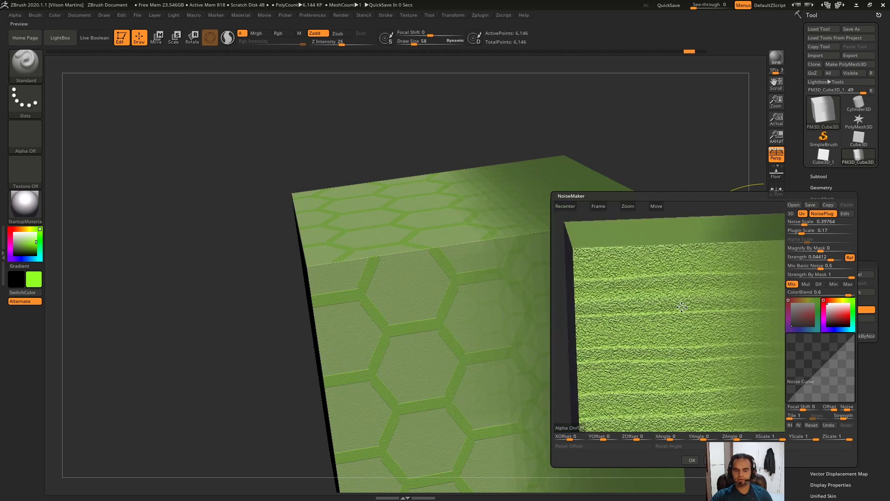
left_click_drag(680, 302, 688, 318)
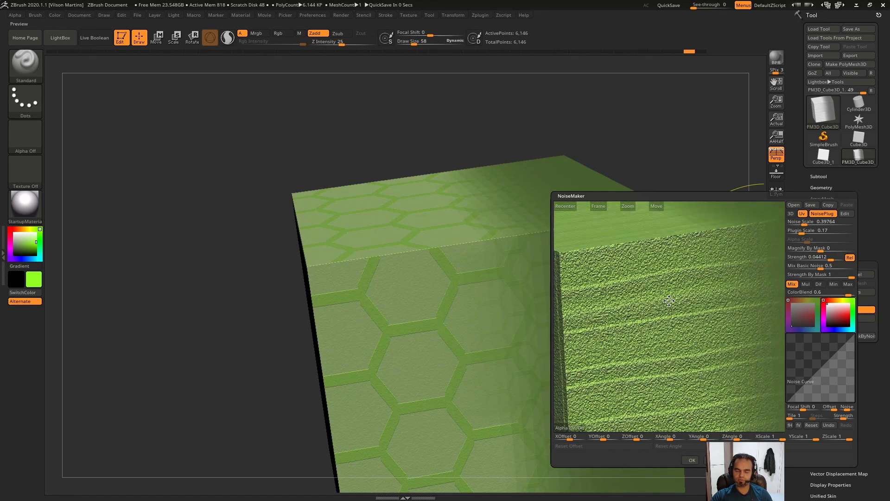
scroll(679, 289, "down", 3)
left_click_drag(640, 279, 652, 328)
left_click_drag(679, 297, 666, 410)
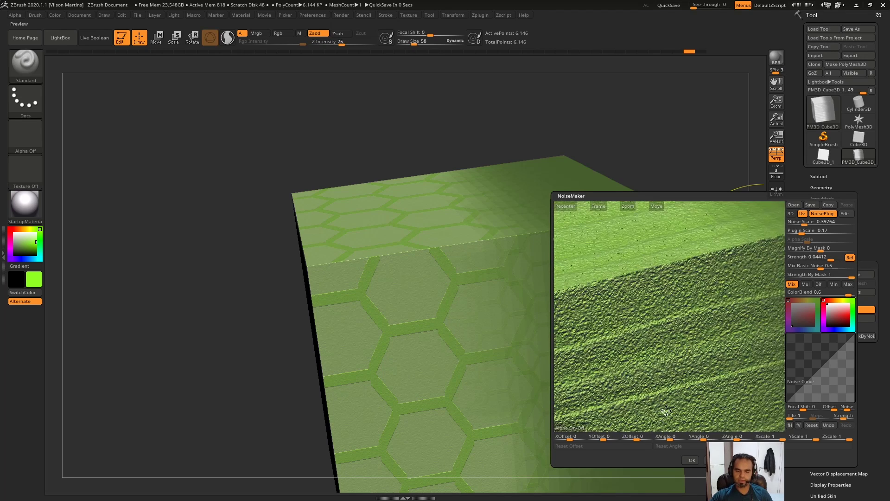
left_click_drag(699, 347, 726, 319)
Try the Mul, Dif, Max and Min blend modes, settling on Mul.
left_click(803, 284)
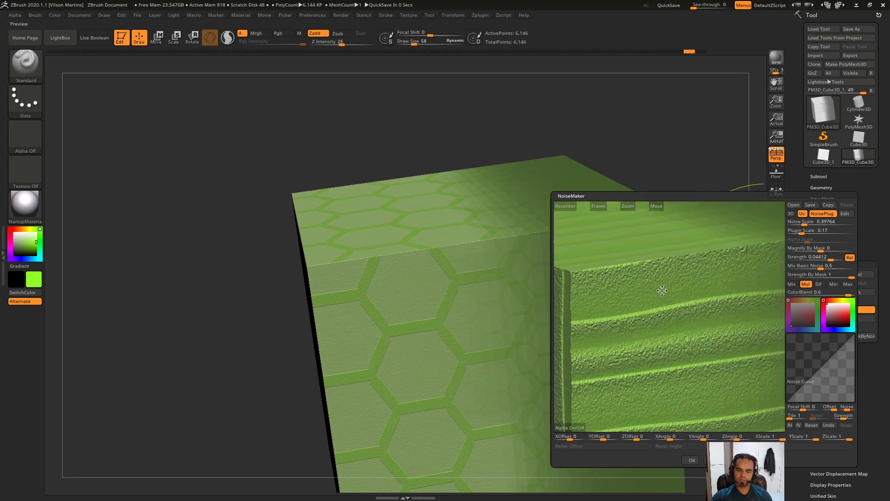
mouse_move(662, 290)
left_mouse_down()
mouse_move(695, 280)
mouse_move(647, 278)
mouse_move(676, 294)
mouse_move(666, 308)
mouse_move(640, 264)
mouse_move(698, 284)
mouse_move(686, 297)
mouse_move(725, 297)
mouse_move(698, 315)
left_mouse_up()
left_click(819, 284)
left_click(848, 284)
left_click(834, 284)
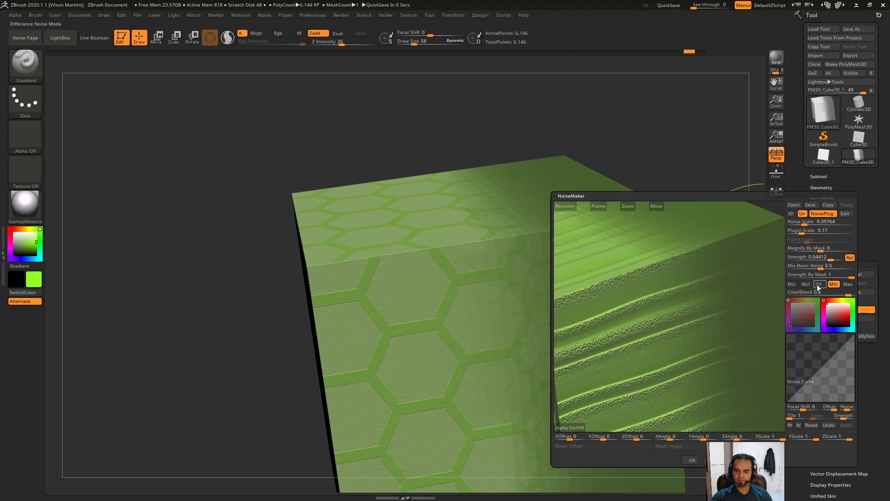
left_click(806, 284)
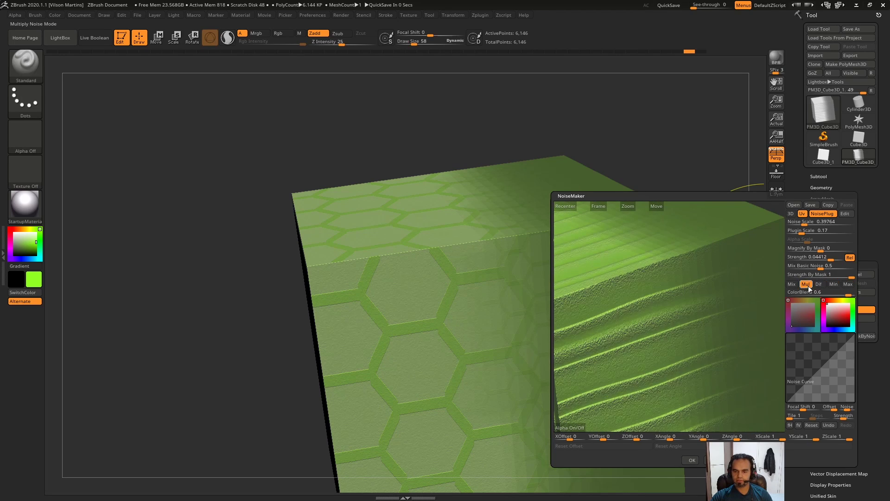
left_click_drag(671, 294, 707, 284)
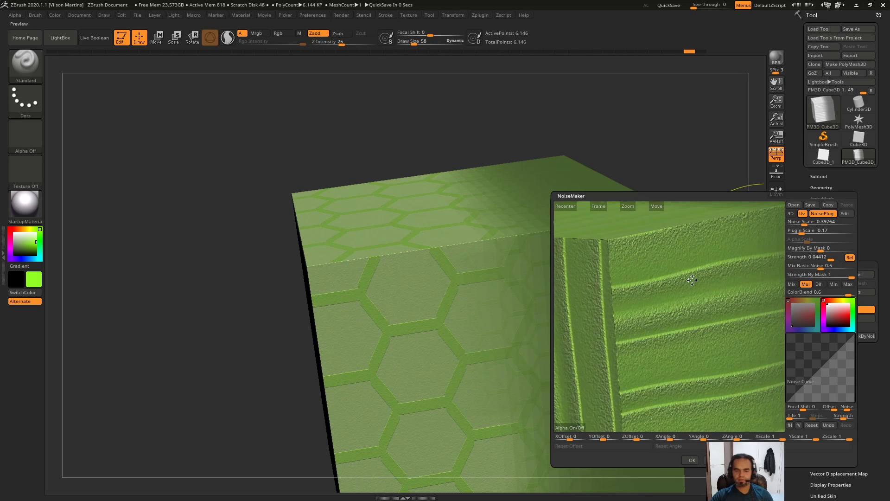
Set Mix Basic Noise to 0 and inspect the grooved wood stripes.
type("0")
key("Return")
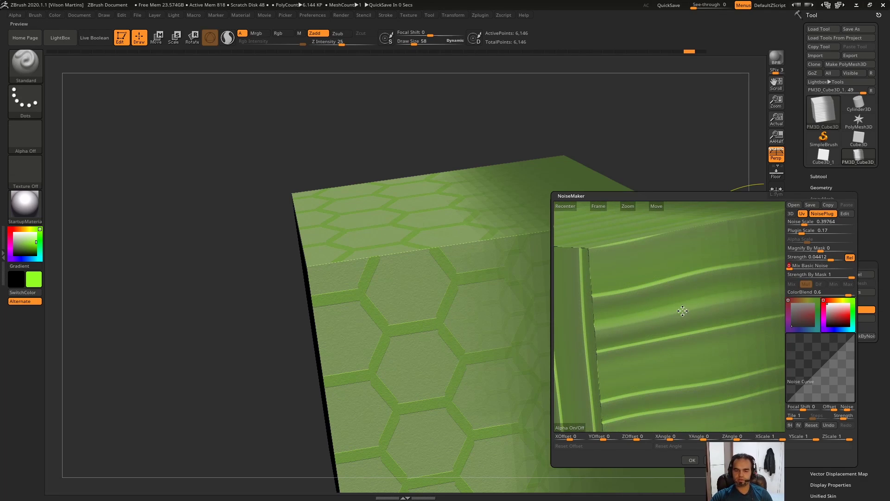
mouse_move(674, 325)
left_mouse_down()
mouse_move(669, 309)
mouse_move(700, 308)
mouse_move(711, 288)
mouse_move(682, 367)
mouse_move(718, 297)
mouse_move(668, 294)
mouse_move(689, 298)
mouse_move(685, 314)
mouse_move(698, 334)
mouse_move(680, 332)
mouse_move(698, 298)
left_mouse_up()
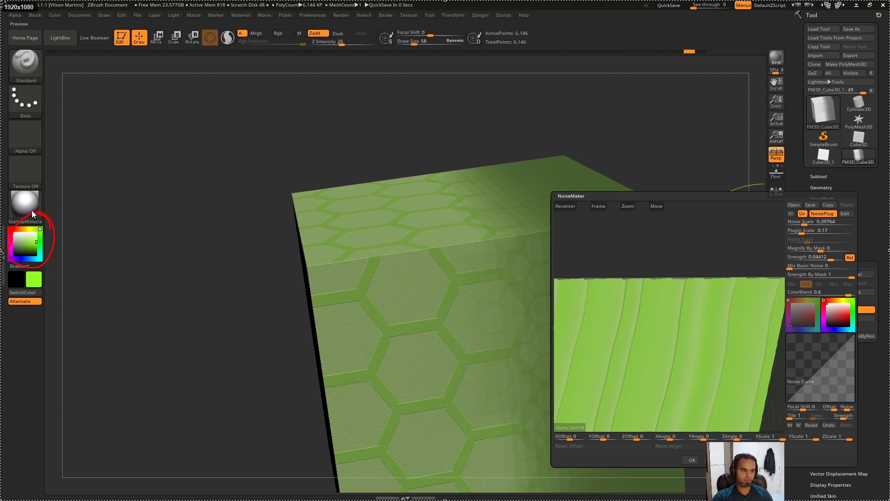
mouse_move(659, 296)
left_mouse_down()
mouse_move(651, 331)
mouse_move(677, 318)
mouse_move(673, 351)
left_mouse_up()
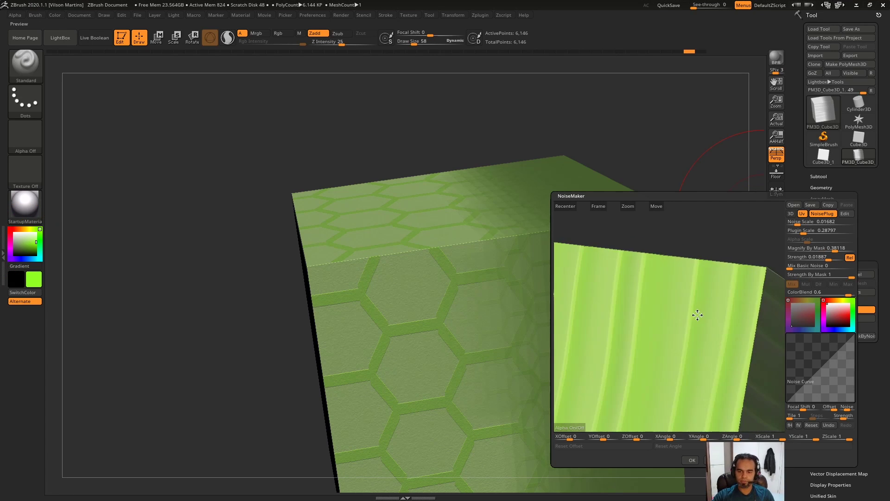
Choose a deeper green Noise Color.
left_click_drag(697, 315, 717, 318)
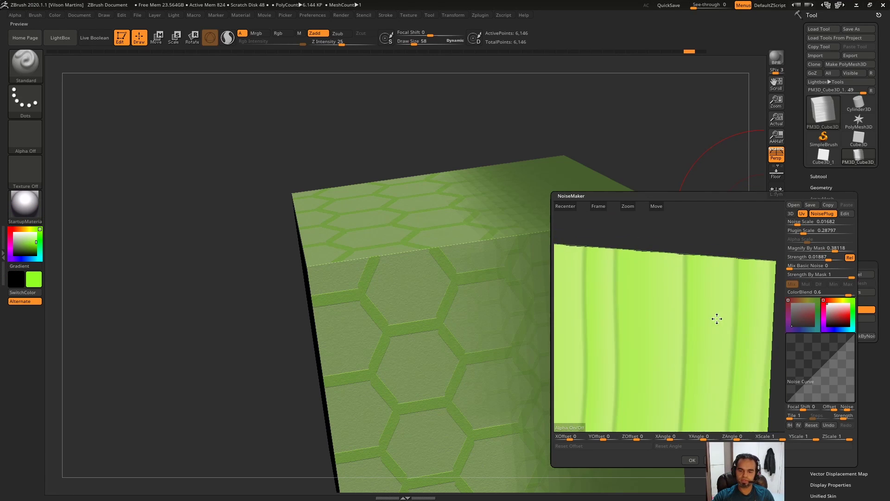
left_click(855, 321)
left_click_drag(763, 308, 700, 342)
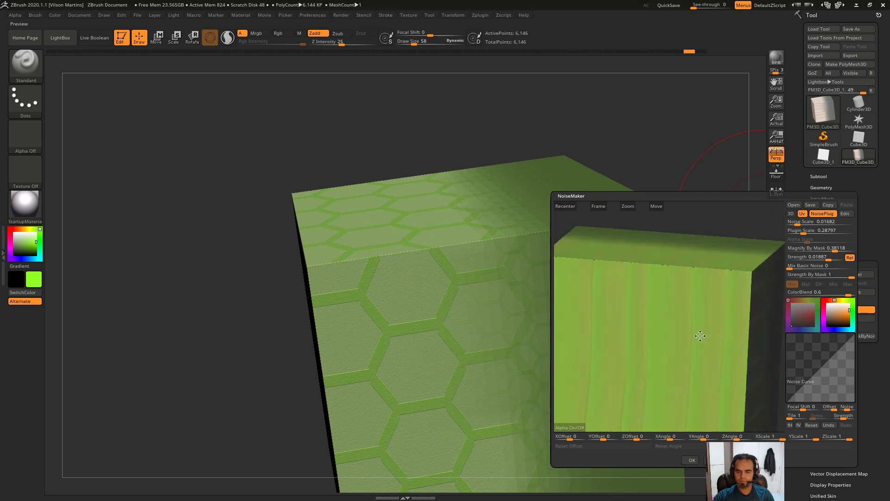
mouse_move(838, 315)
left_mouse_down()
mouse_move(851, 324)
mouse_move(825, 299)
left_mouse_up()
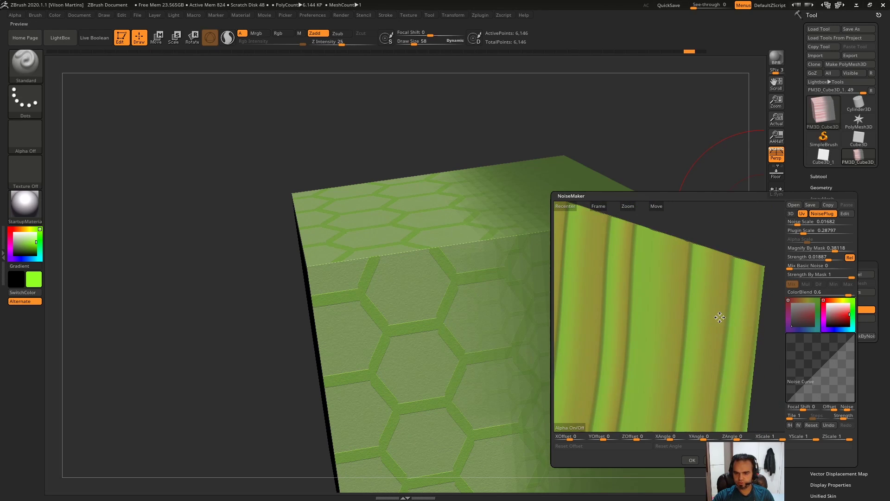
left_click_drag(719, 317, 628, 283)
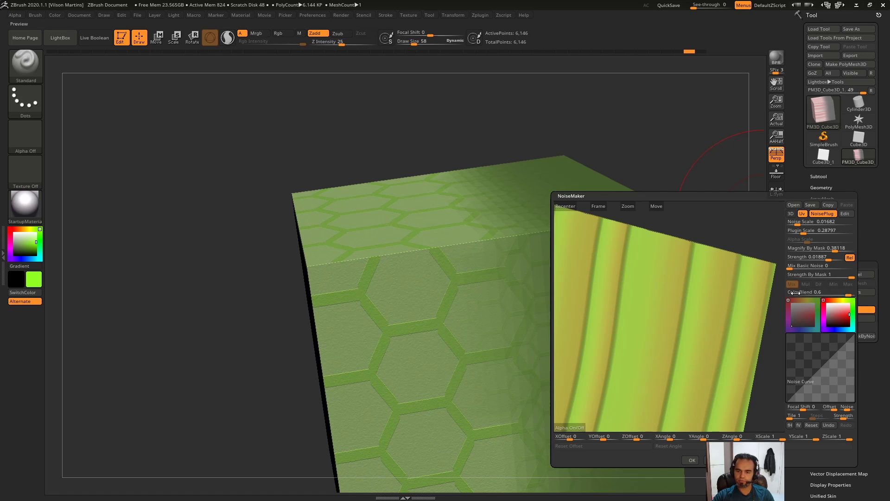
Try ColorBlend -1 with a red colour, then return ColorBlend to 0.
left_click_drag(839, 294, 773, 293)
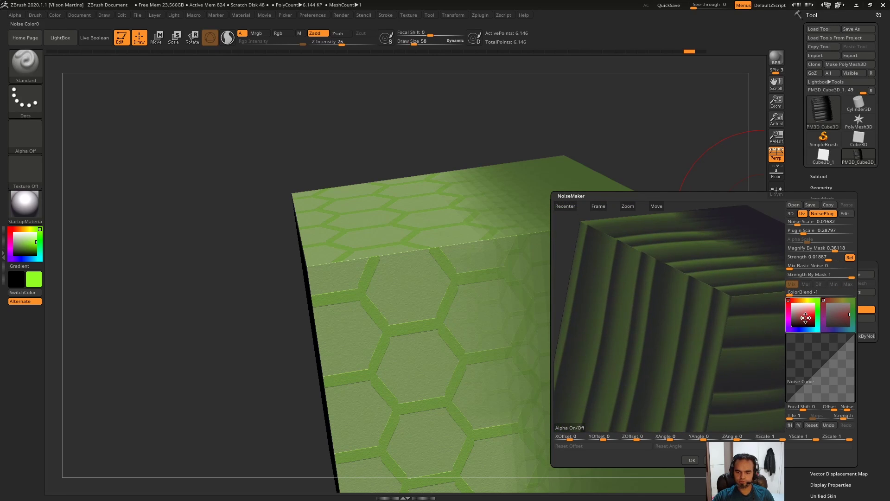
left_click(809, 313)
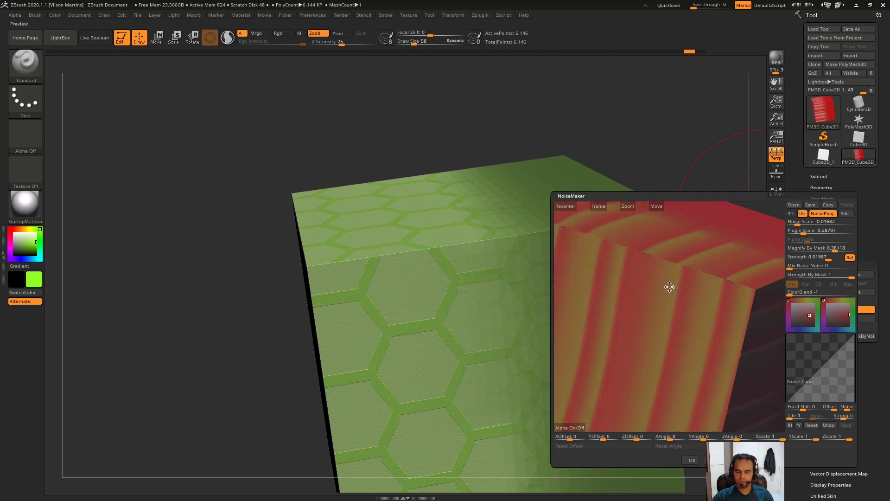
left_click_drag(669, 285, 692, 299)
left_click_drag(802, 292, 820, 292)
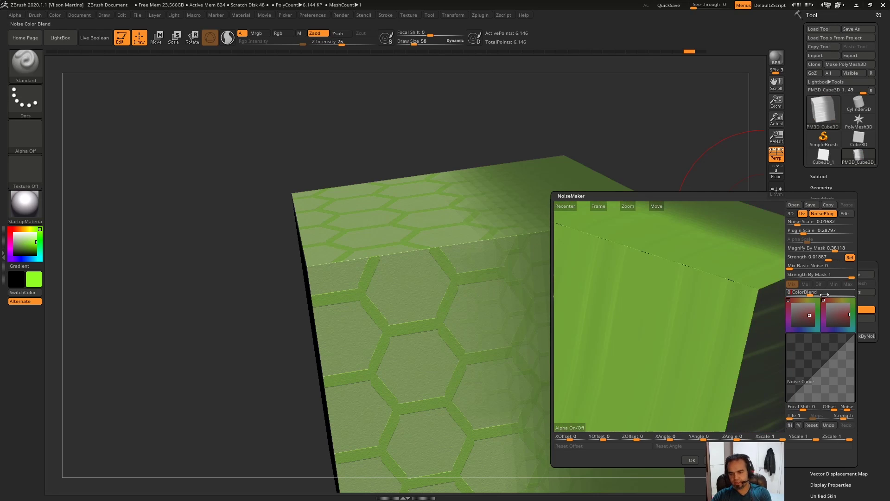
mouse_move(719, 307)
left_mouse_down()
mouse_move(682, 335)
mouse_move(690, 308)
mouse_move(713, 290)
mouse_move(514, 278)
left_mouse_up()
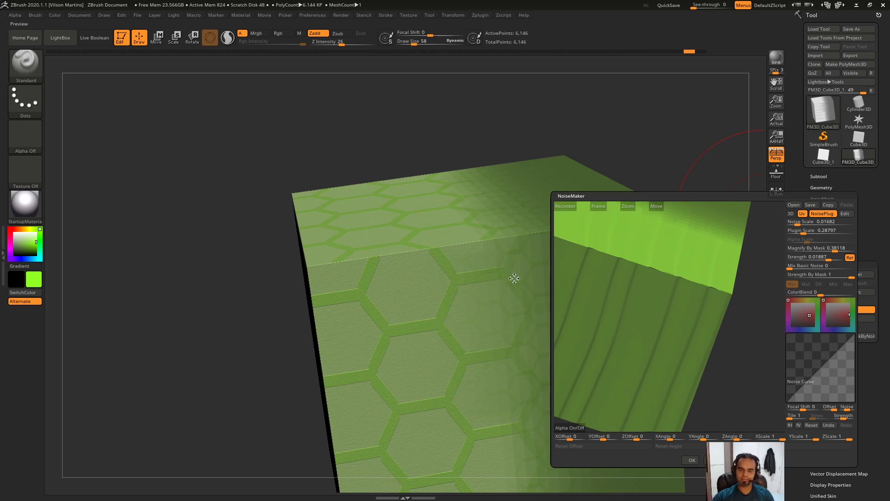
mouse_move(733, 320)
left_mouse_down()
mouse_move(680, 307)
mouse_move(687, 314)
mouse_move(671, 321)
mouse_move(742, 334)
left_mouse_up()
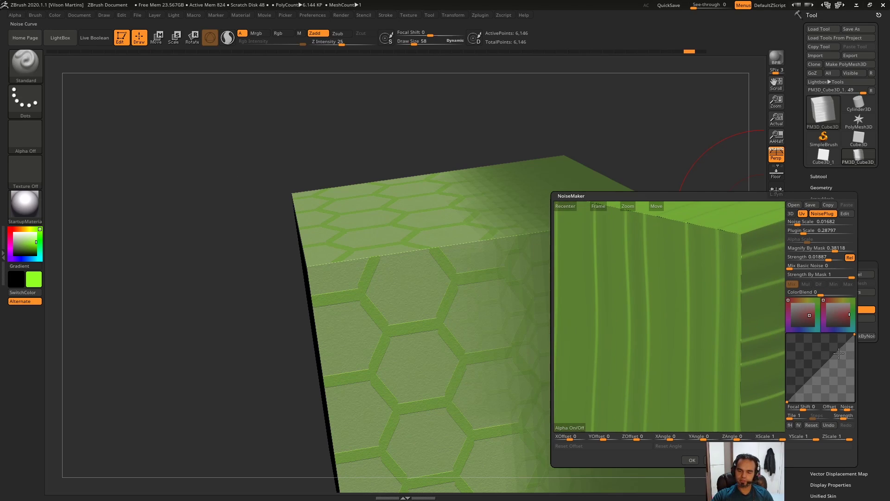
Reshape the Noise Curve into a peak for sharper ribbed stripes.
mouse_move(710, 330)
left_mouse_down()
mouse_move(711, 320)
mouse_move(670, 277)
mouse_move(719, 318)
mouse_move(708, 338)
mouse_move(705, 294)
mouse_move(717, 310)
left_mouse_up()
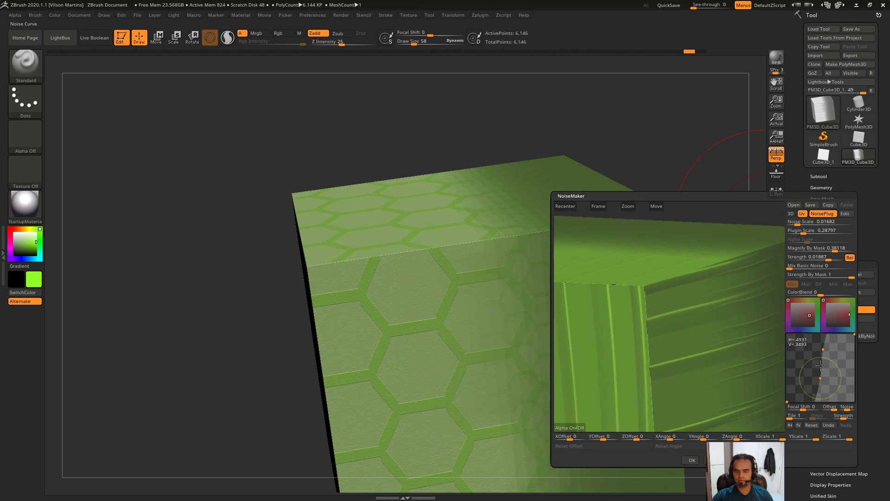
mouse_move(820, 365)
left_mouse_down()
mouse_move(804, 347)
mouse_move(815, 392)
mouse_move(828, 357)
left_mouse_up()
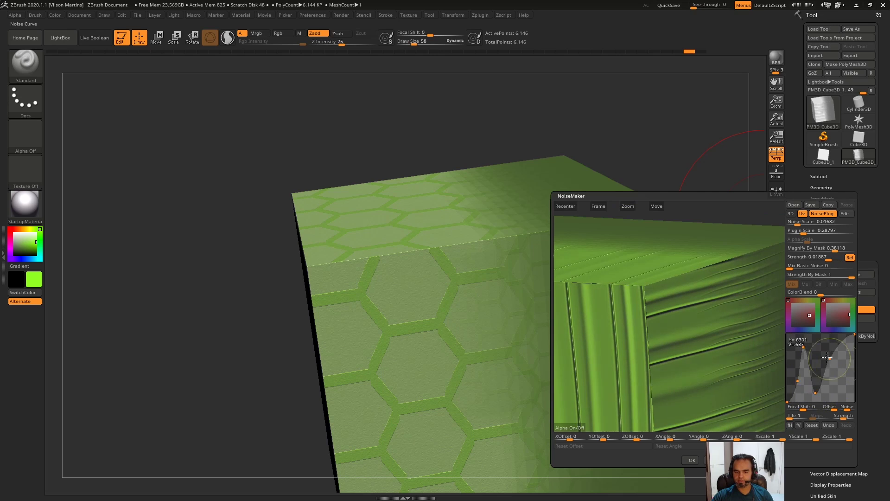
mouse_move(705, 352)
left_mouse_down()
mouse_move(646, 292)
mouse_move(631, 306)
left_mouse_up()
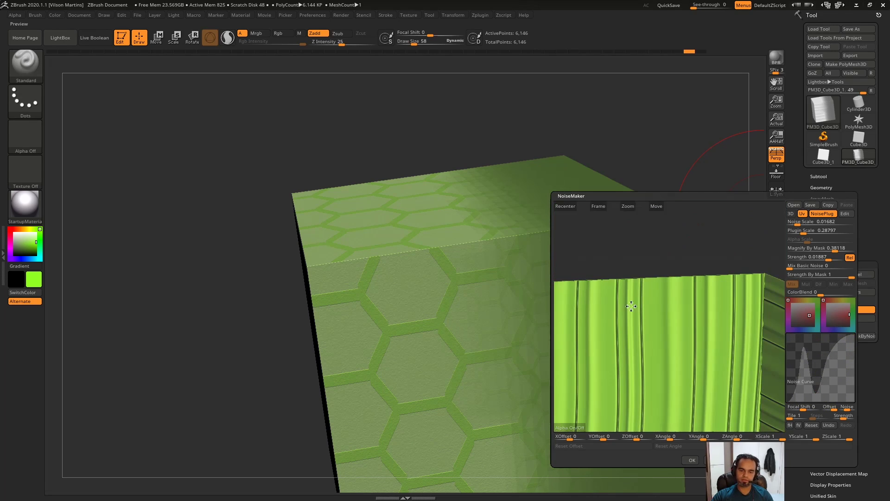
mouse_move(671, 326)
left_mouse_down()
mouse_move(678, 331)
mouse_move(681, 304)
mouse_move(730, 313)
mouse_move(681, 332)
mouse_move(715, 334)
mouse_move(726, 278)
mouse_move(728, 297)
left_mouse_up()
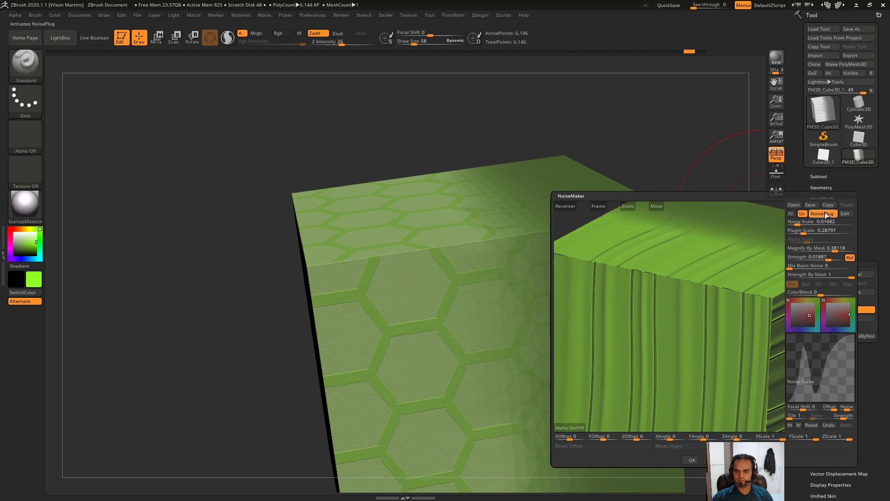
Switch to basic noise, try Noise Scale 0.716 to 5.44145, and Strength 0.00186.
left_click(822, 213)
left_click(806, 228)
type("0.716")
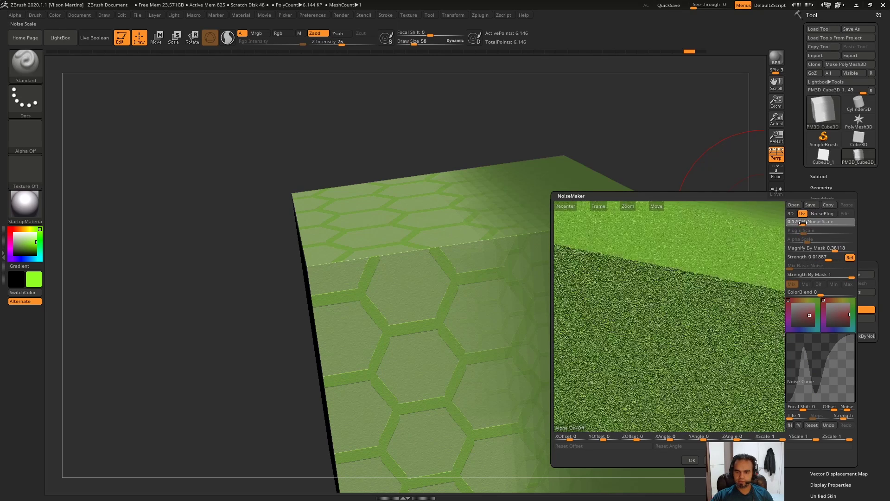
key("Return")
left_click_drag(807, 222, 816, 223)
left_click_drag(829, 259, 822, 259)
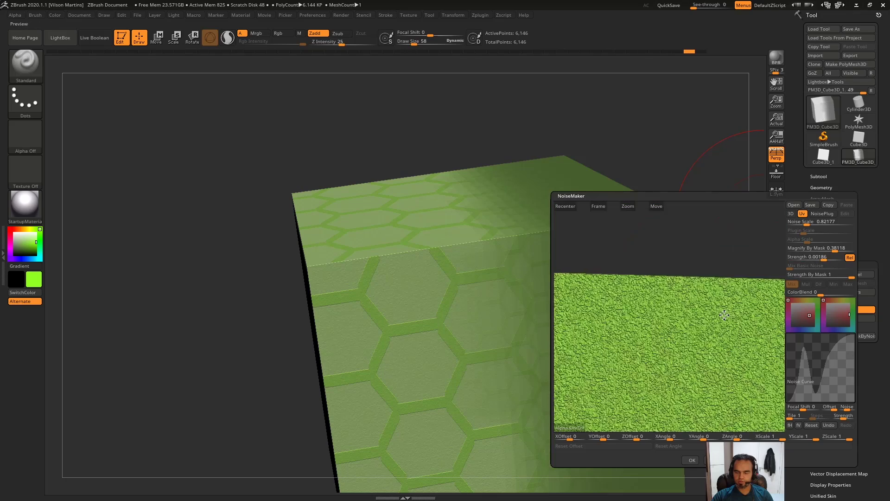
left_click_drag(806, 223, 829, 222)
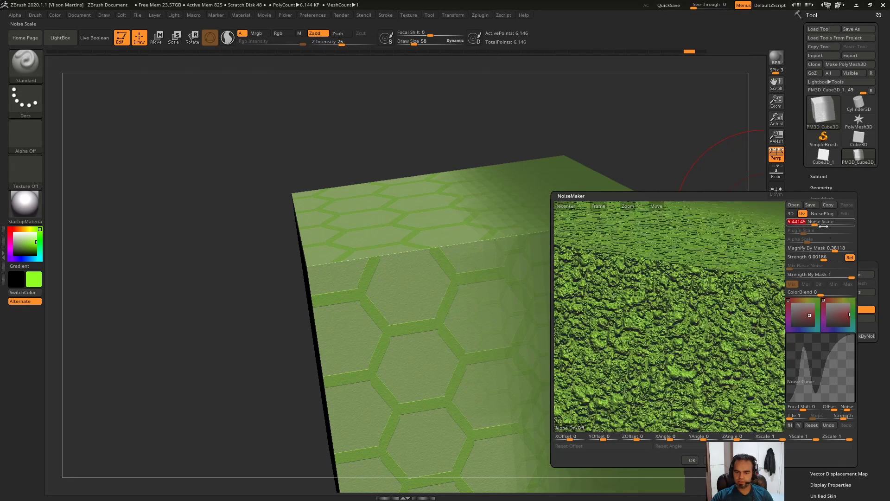
Experiment with Noise Curve shapes, then reset it to a straight line.
left_click_drag(834, 347, 818, 352)
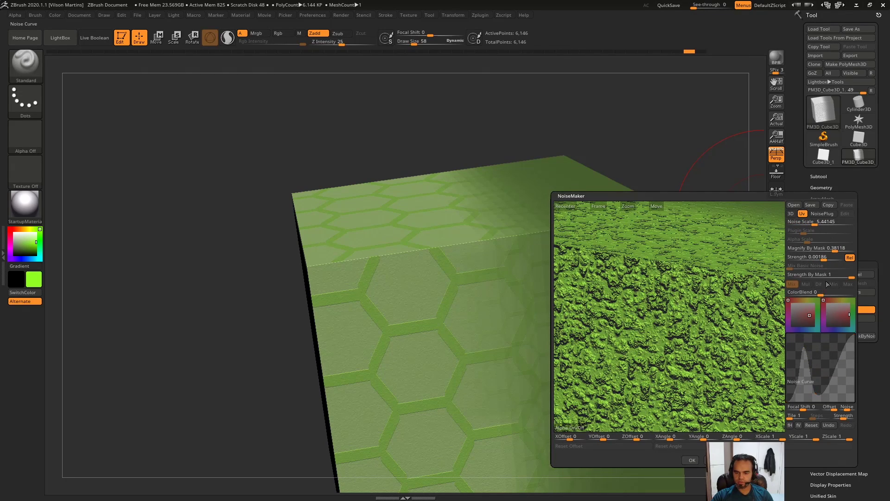
left_click(812, 425)
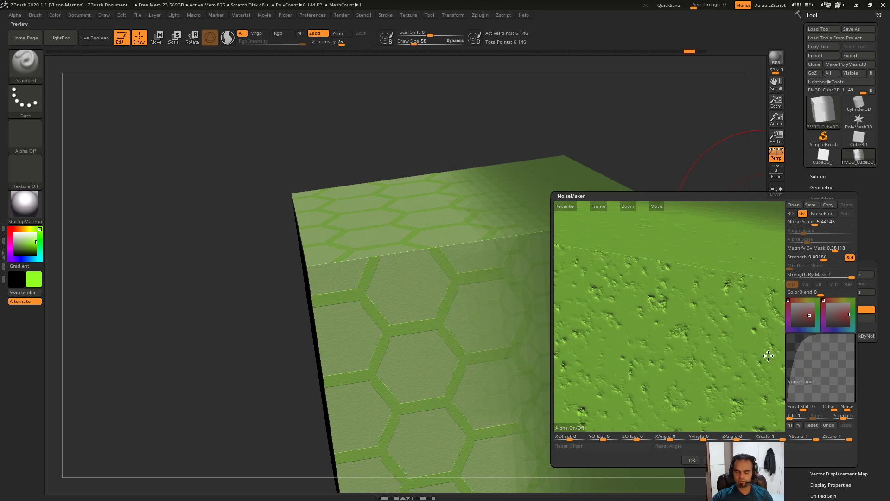
mouse_move(768, 356)
left_mouse_down()
mouse_move(703, 368)
mouse_move(707, 348)
left_mouse_up()
left_click_drag(826, 340, 855, 358)
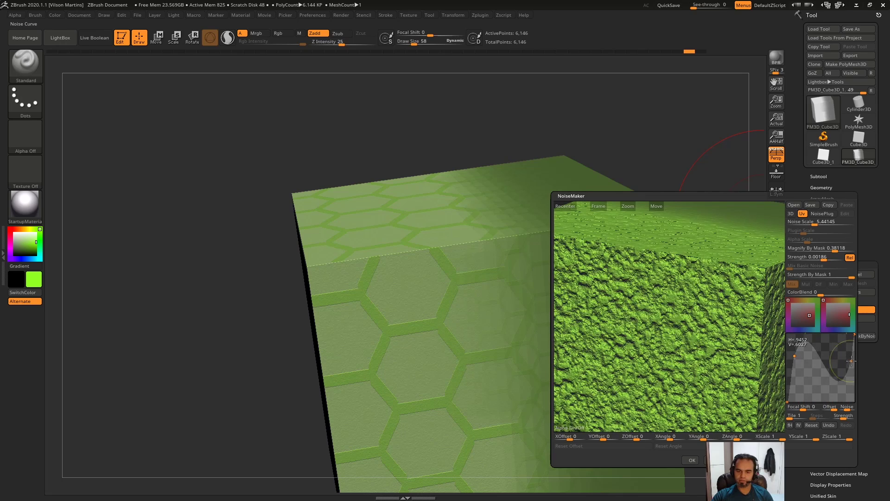
left_click_drag(751, 357, 696, 357)
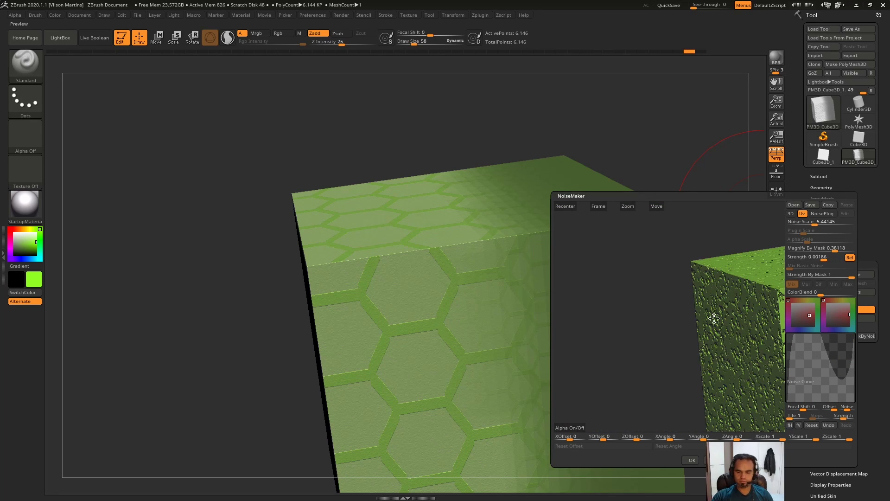
left_click_drag(714, 318, 682, 313)
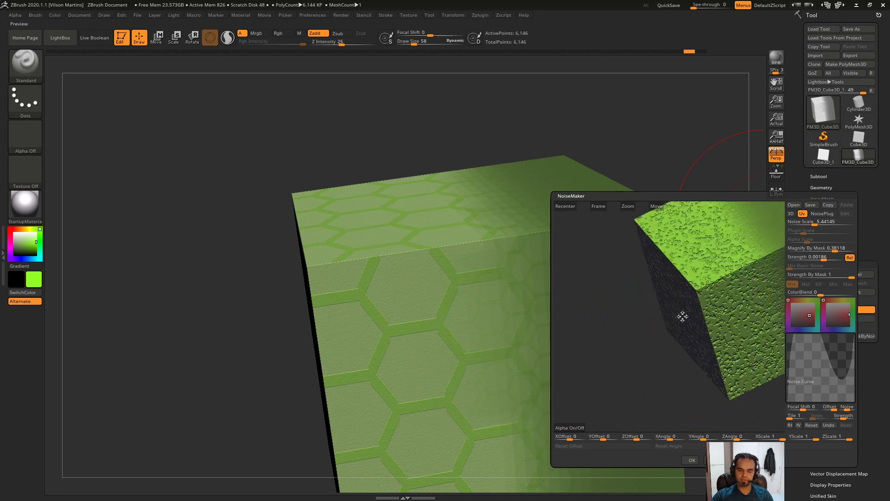
left_click(813, 426)
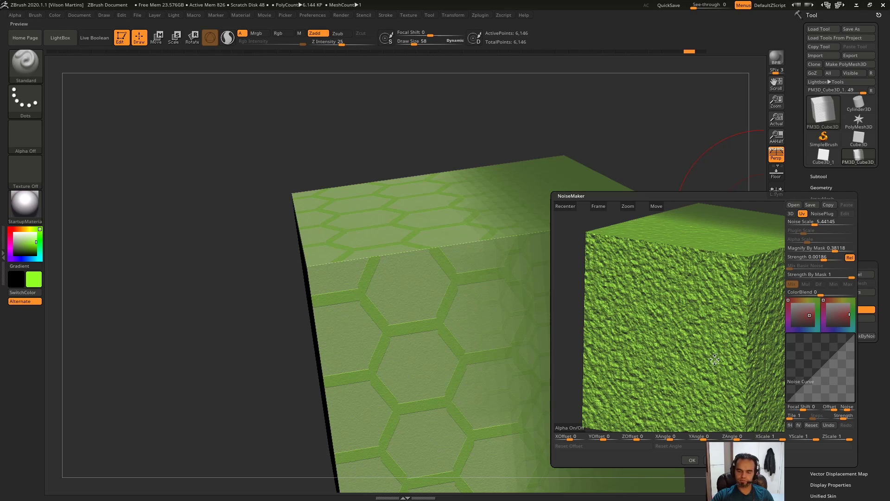
left_click_drag(714, 359, 702, 355)
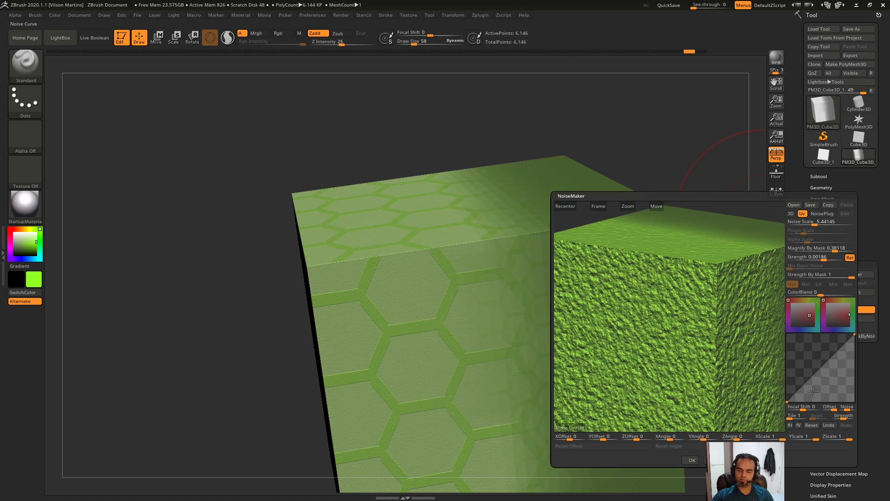
mouse_move(724, 312)
left_mouse_down()
mouse_move(692, 360)
mouse_move(781, 357)
mouse_move(866, 414)
mouse_move(842, 414)
left_mouse_up()
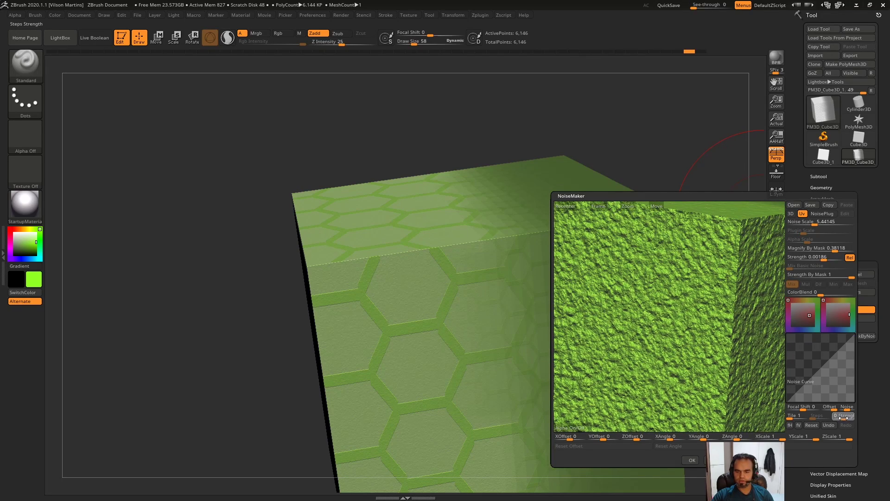
Set Noise Scale to 4.95593, soften the curve, and lower Strength to 0.00137.
mouse_move(821, 221)
left_mouse_down()
mouse_move(811, 219)
mouse_move(823, 222)
left_mouse_up()
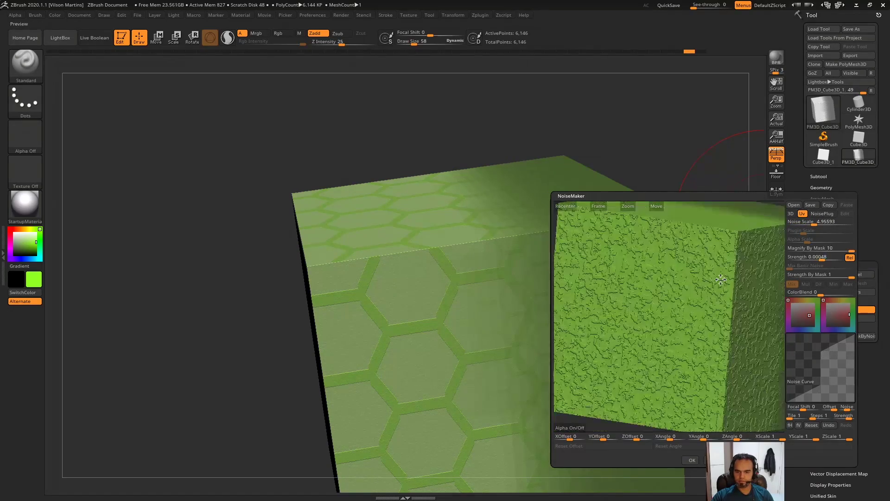
left_click_drag(719, 278, 720, 310)
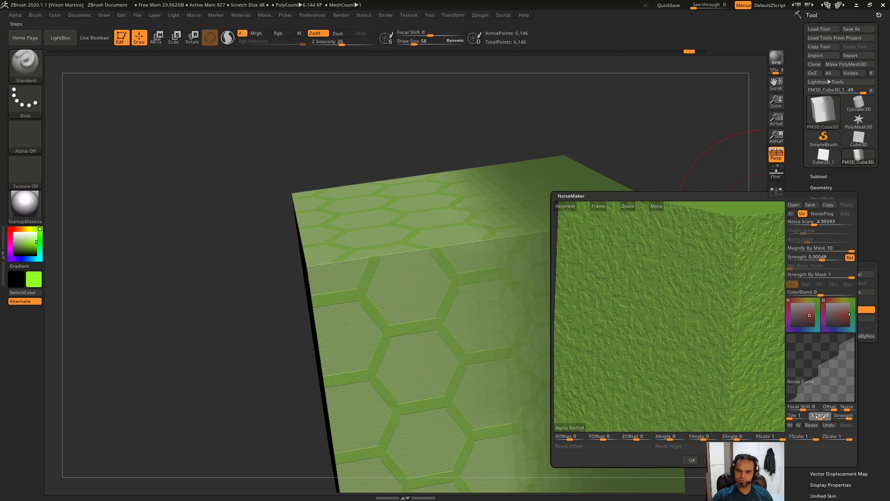
mouse_move(821, 368)
left_mouse_down()
mouse_move(817, 390)
mouse_move(832, 358)
left_mouse_up()
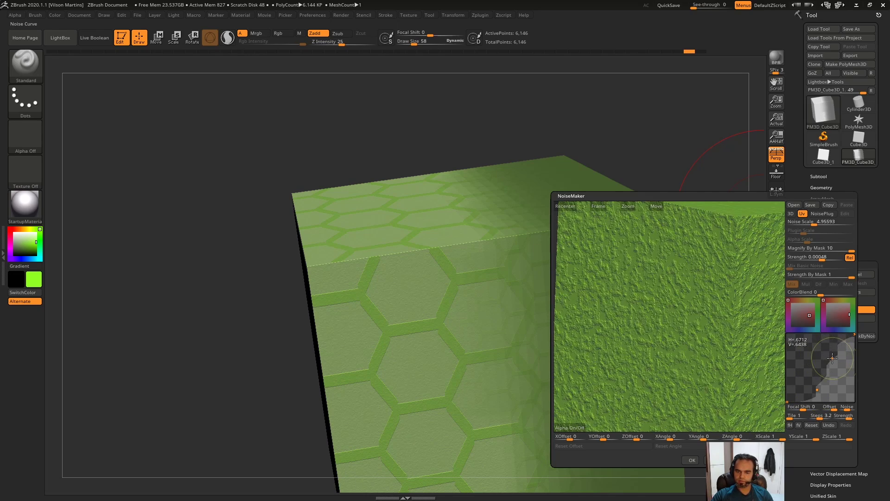
left_click_drag(695, 268, 726, 373)
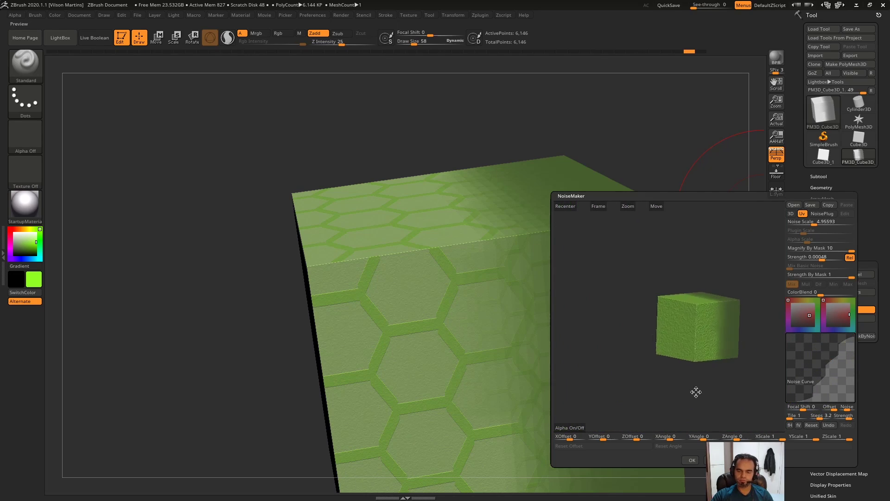
left_click(822, 257)
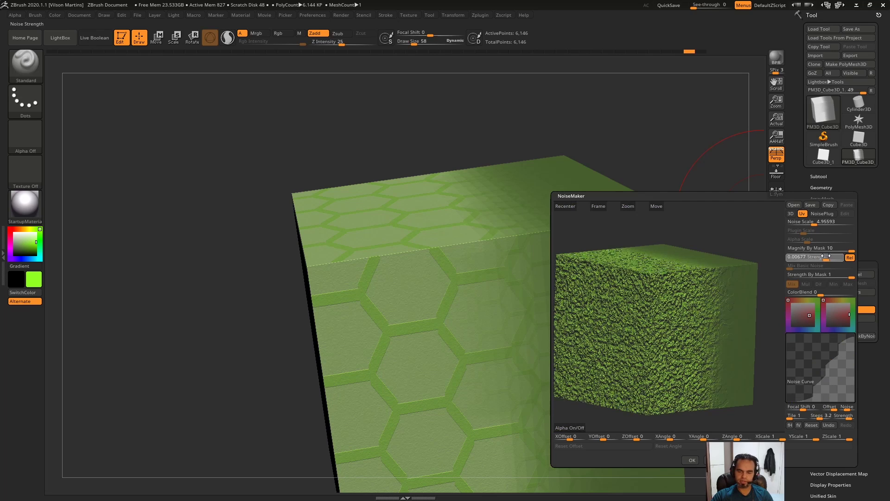
scroll(678, 297, "up", 3)
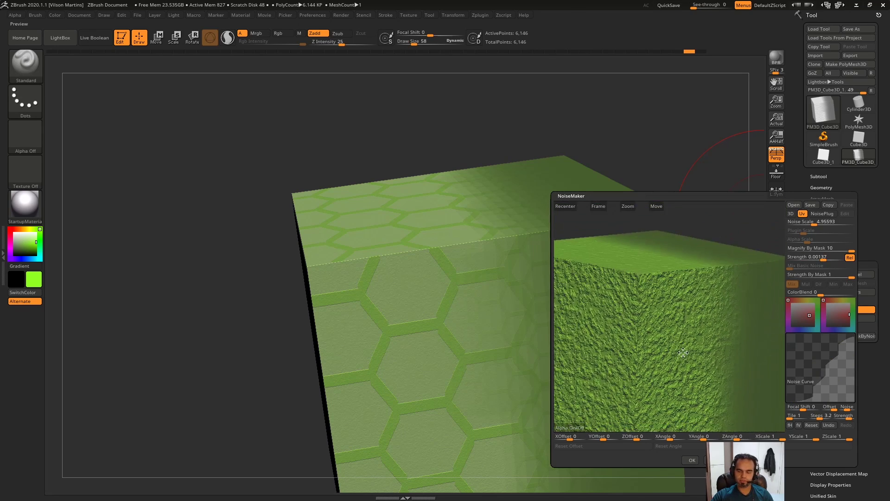
left_click_drag(685, 308, 705, 318)
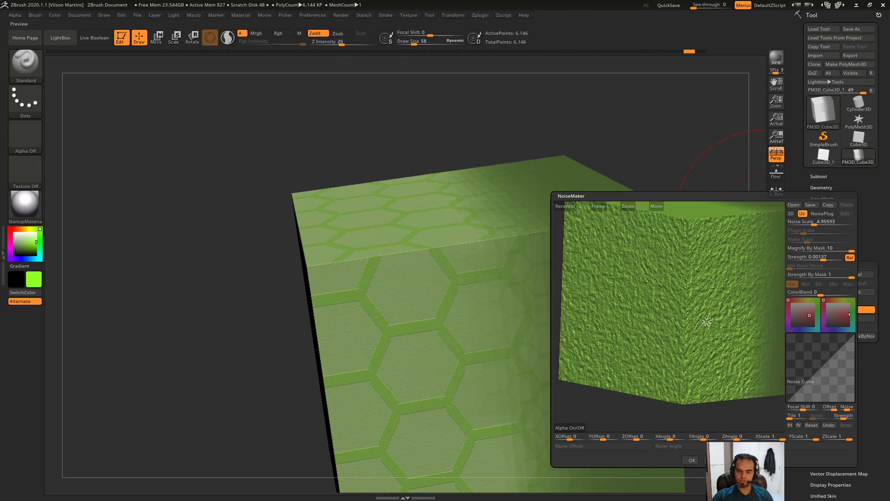
scroll(669, 305, "up", 2)
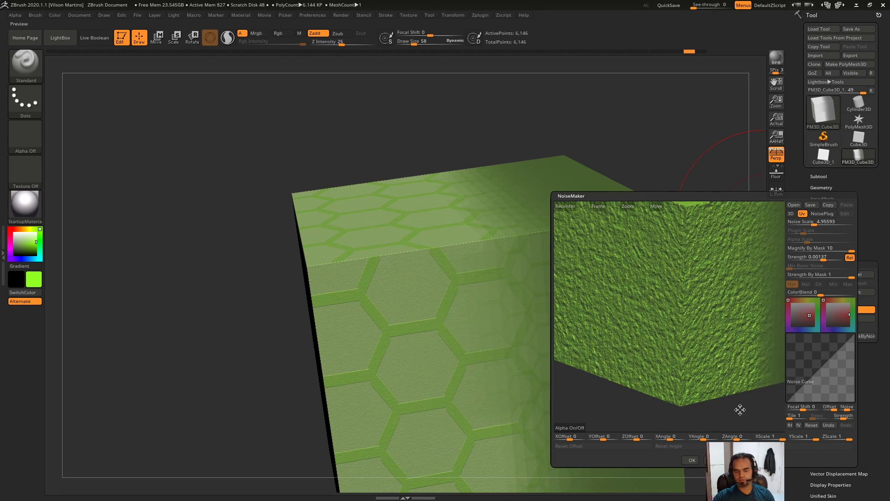
mouse_move(739, 407)
left_mouse_down()
mouse_move(693, 298)
mouse_move(714, 258)
mouse_move(699, 255)
mouse_move(723, 232)
left_mouse_up()
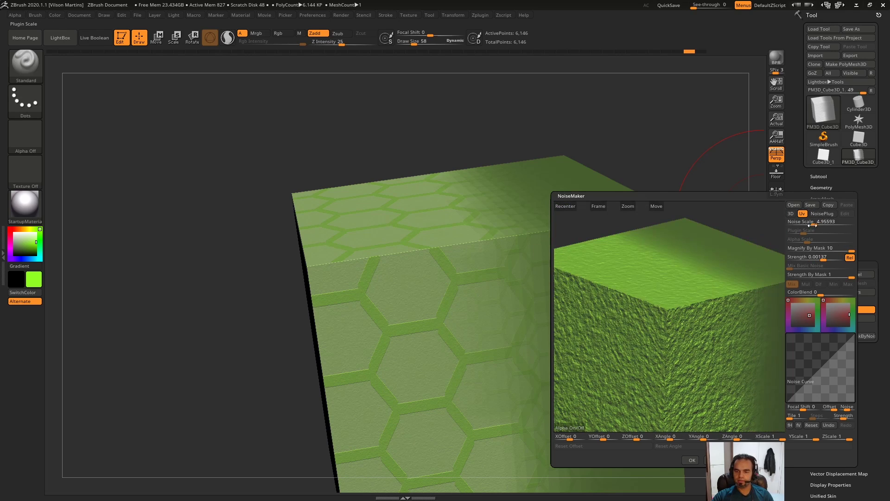
Enable plug-in noise at Strength 0.06907 and reset offset and angle.
left_click(823, 214)
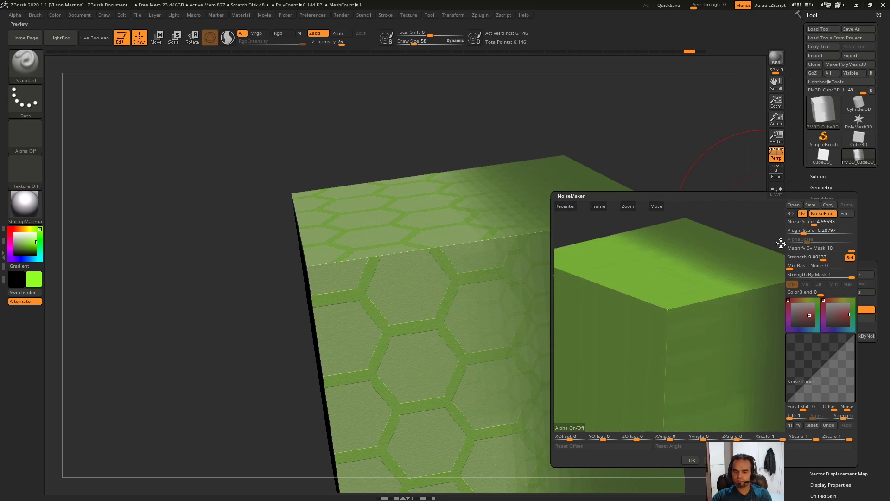
mouse_move(805, 266)
left_mouse_down()
mouse_move(817, 267)
mouse_move(764, 264)
left_mouse_up()
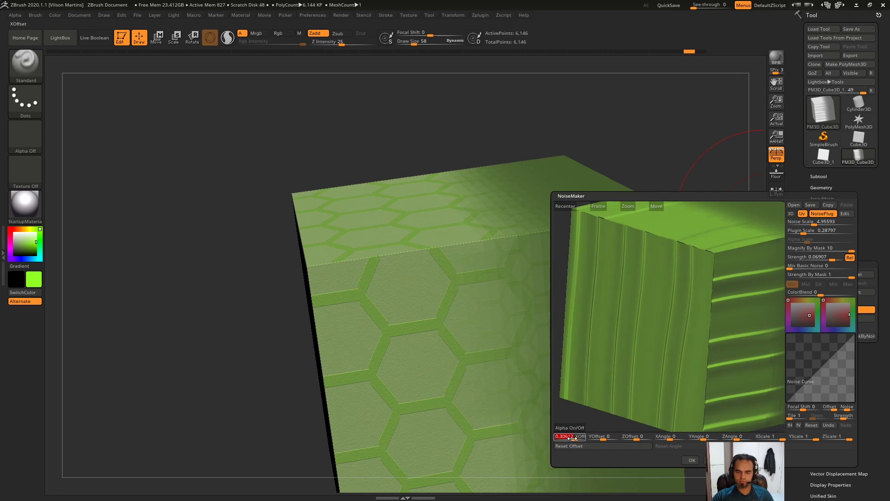
left_click_drag(617, 408, 643, 236)
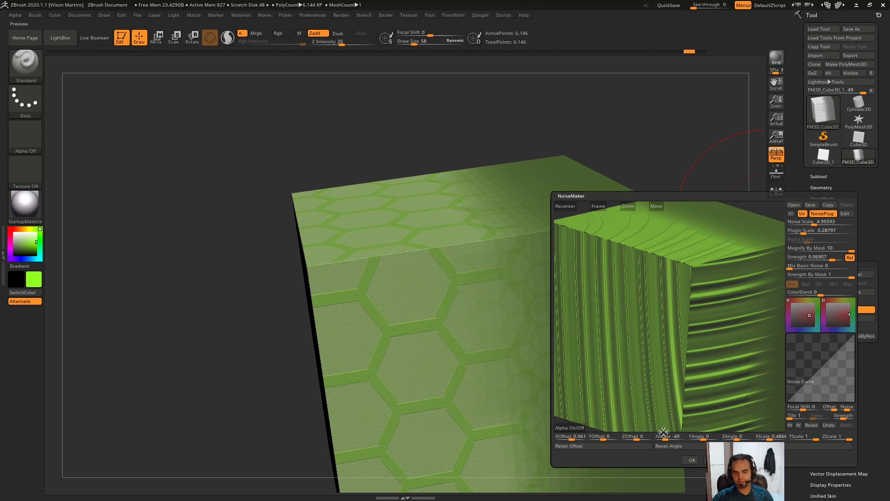
left_click(635, 446)
left_click(687, 445)
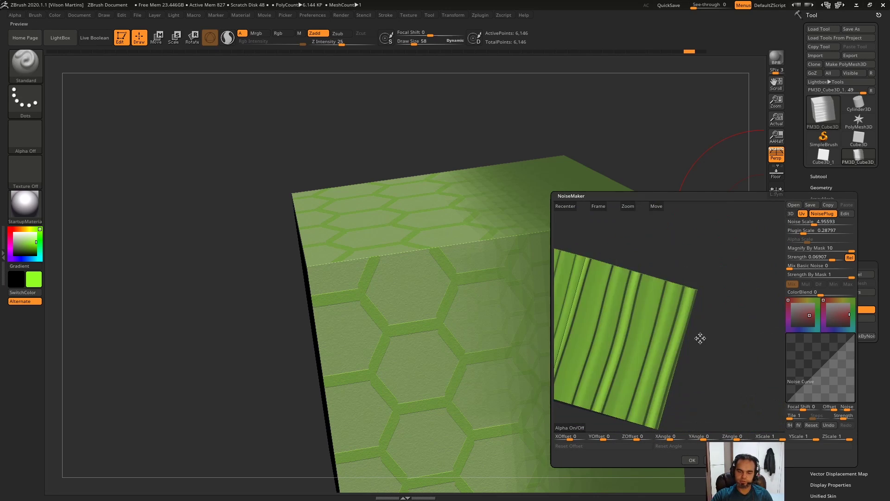
Try a noise Y angle of 121, then reset the angle to default.
left_click_drag(649, 292, 668, 325)
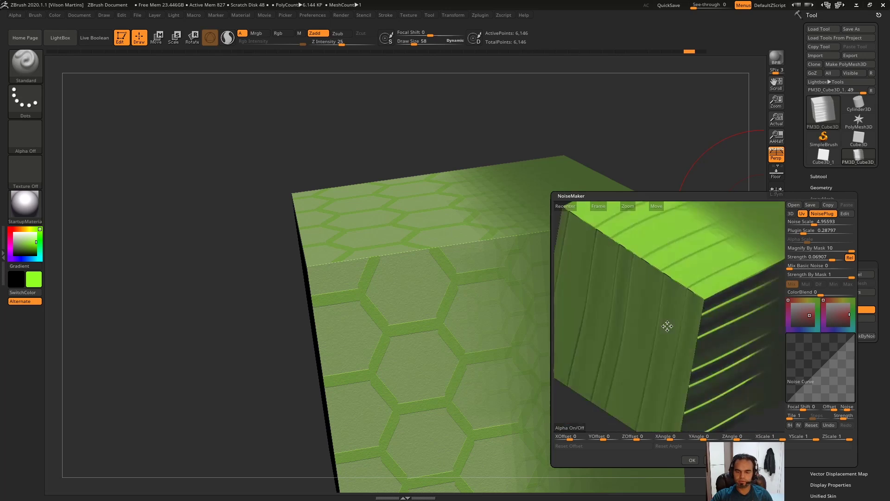
left_click(698, 439)
left_click_drag(699, 440, 766, 441)
left_click(668, 445)
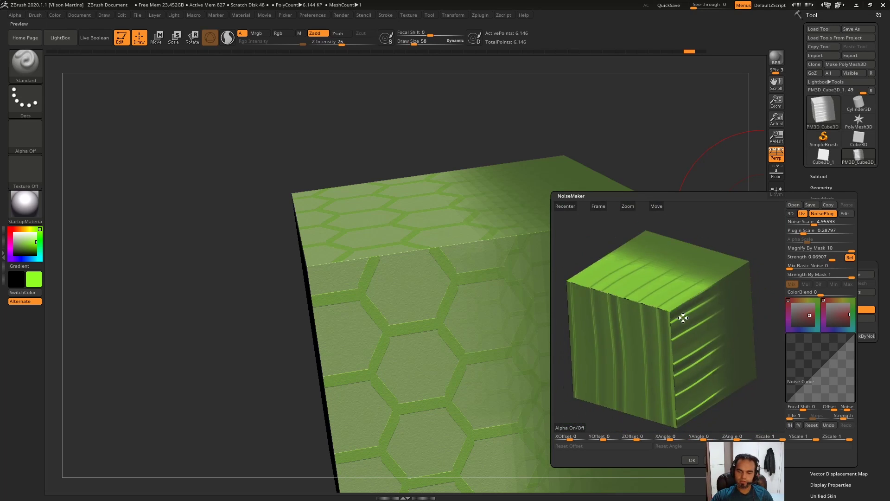
mouse_move(678, 324)
left_mouse_down()
mouse_move(666, 284)
mouse_move(781, 198)
left_mouse_up()
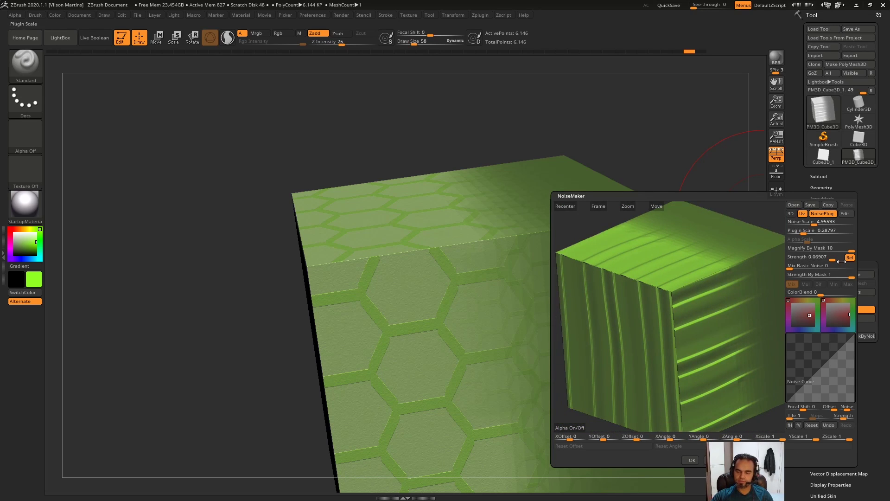
Keep Noise Scale at 4.95593 and load a speckled noise alpha.
left_click(809, 222)
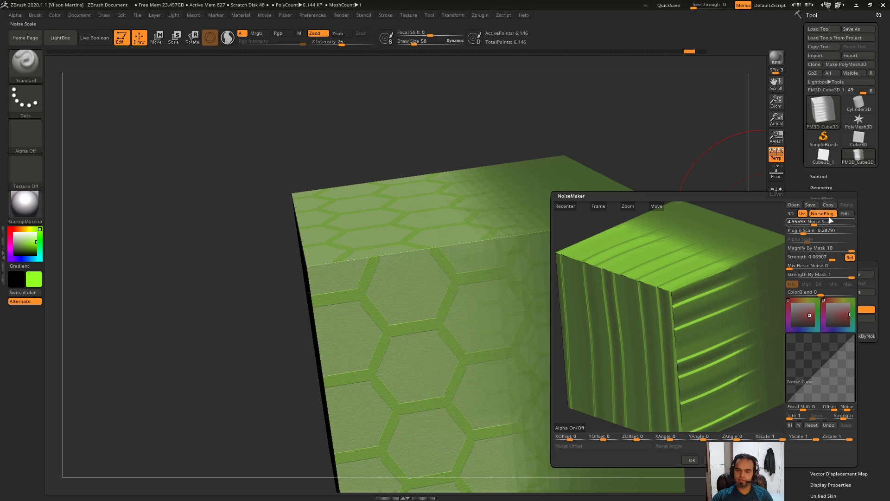
key("Return")
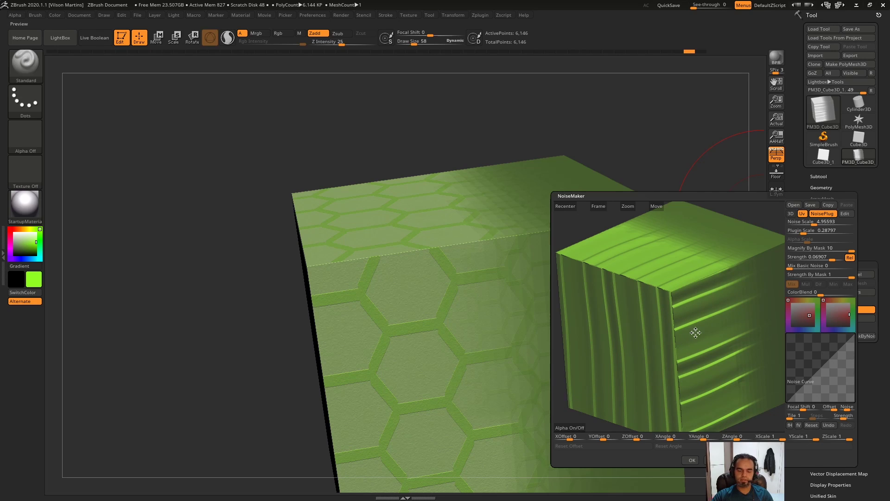
left_click(568, 427)
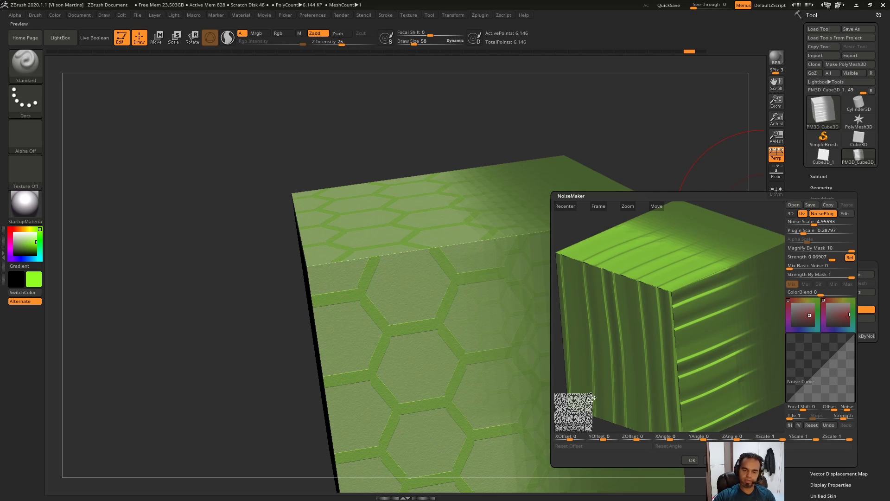
Rotate the preview and turn NoisePlug off so the alpha drives the noise.
mouse_move(637, 331)
left_mouse_down()
mouse_move(662, 324)
mouse_move(686, 296)
left_mouse_up()
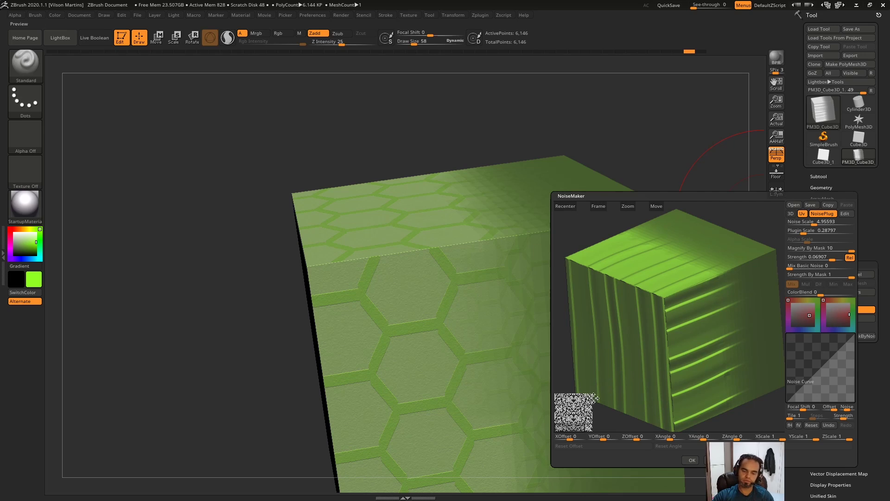
mouse_move(668, 299)
left_mouse_down()
mouse_move(670, 317)
mouse_move(762, 259)
left_mouse_up()
left_click(822, 214)
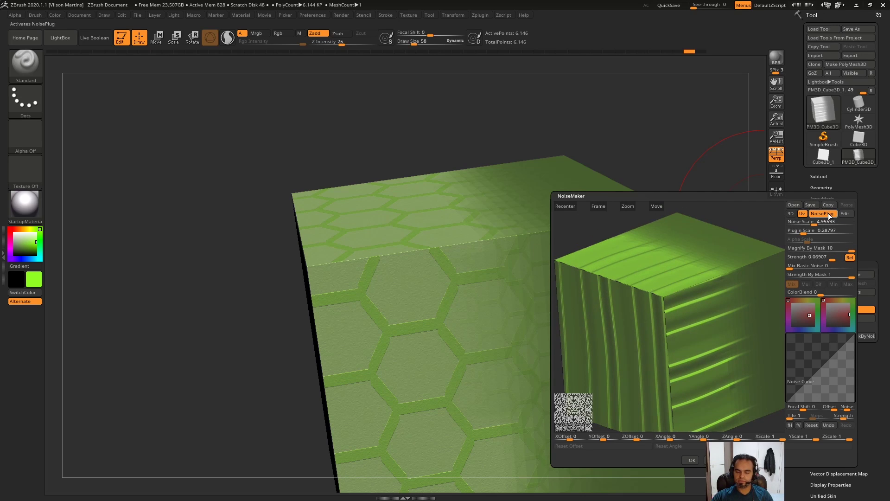
Shrink the ornament to Alpha Scale 0.28797, with Magnify By Mask 0 and Strength -0.01562.
left_click_drag(668, 319, 695, 278)
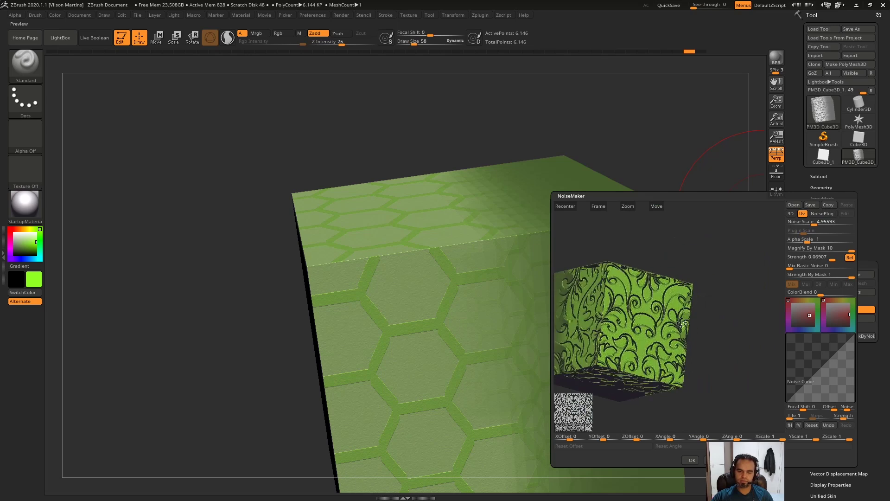
left_click(814, 222)
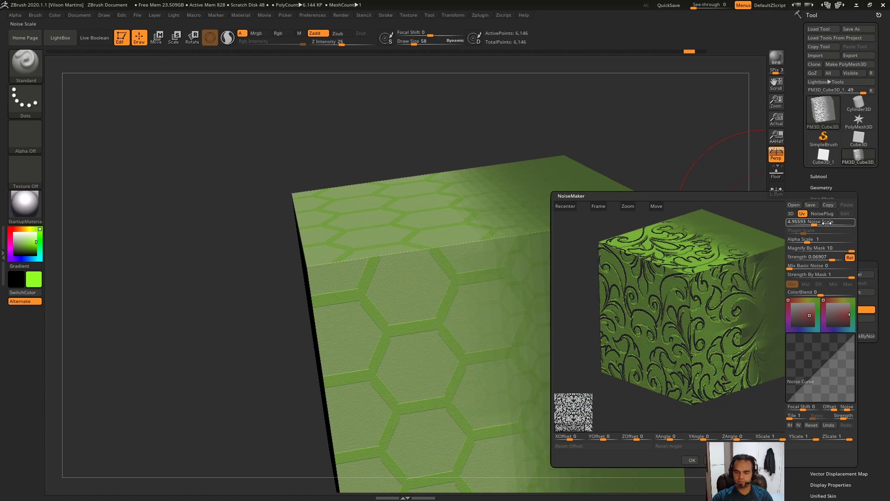
left_click_drag(770, 246, 750, 261)
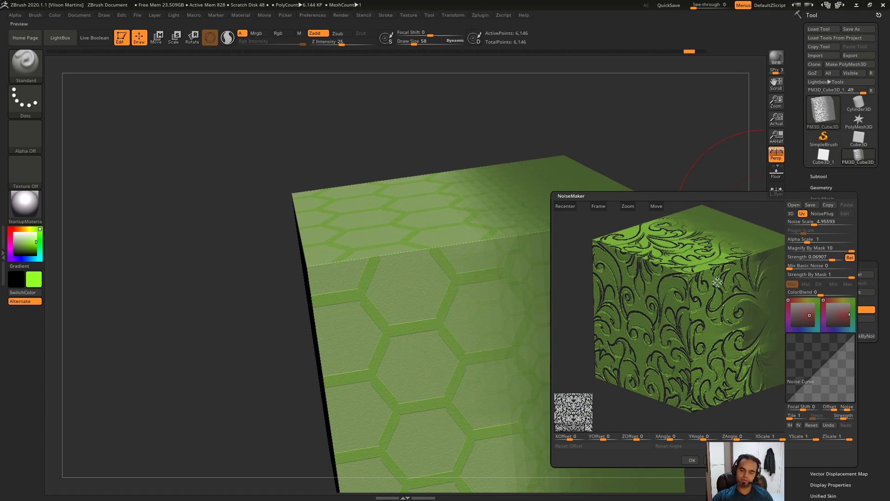
left_click(824, 223)
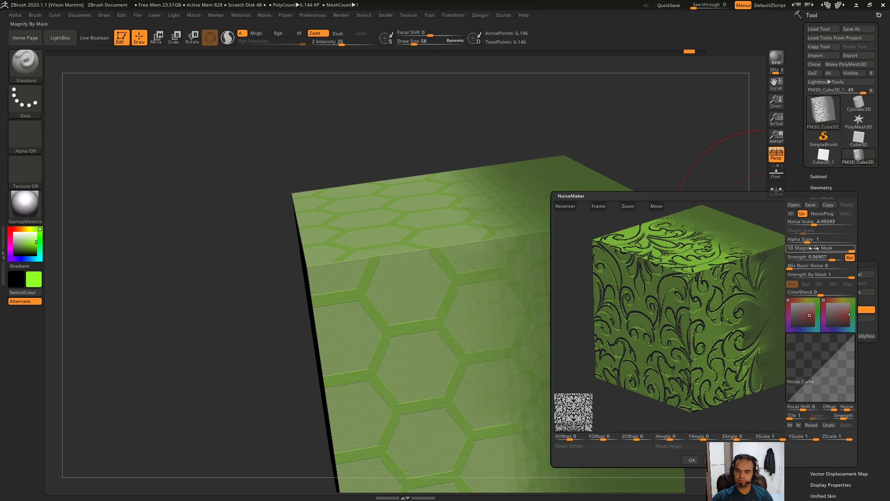
left_click(804, 240)
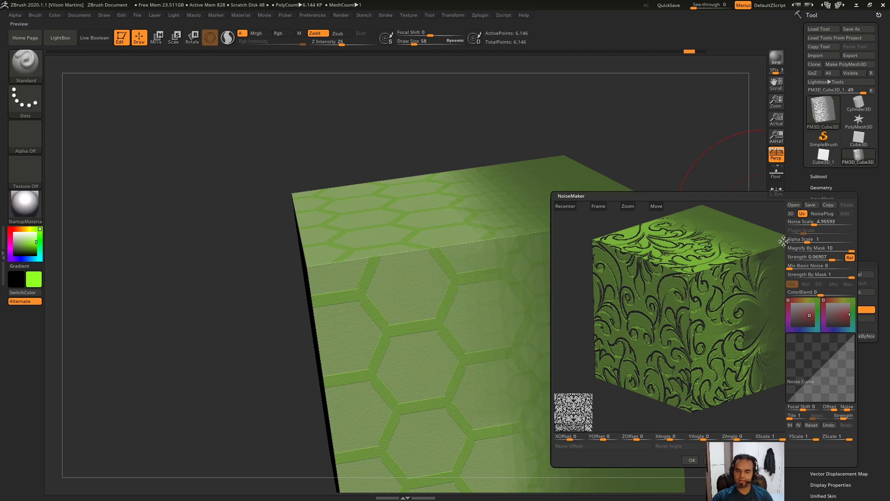
left_click_drag(805, 240, 799, 241)
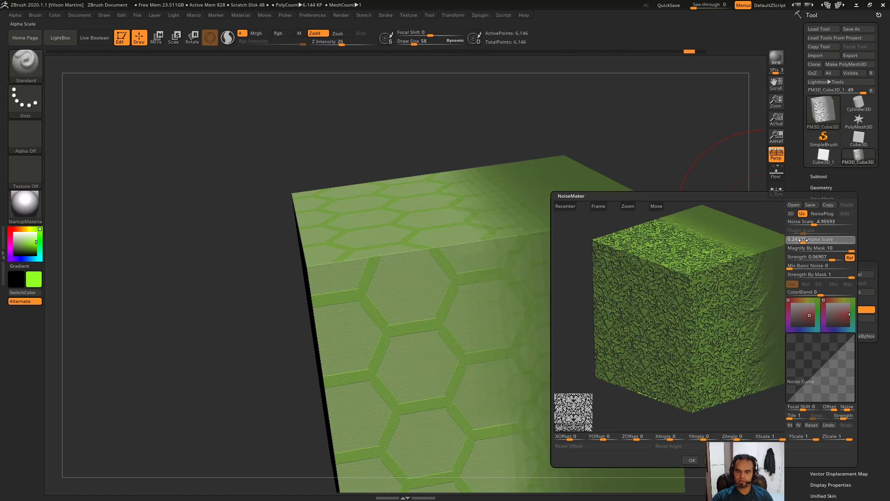
left_click(831, 249)
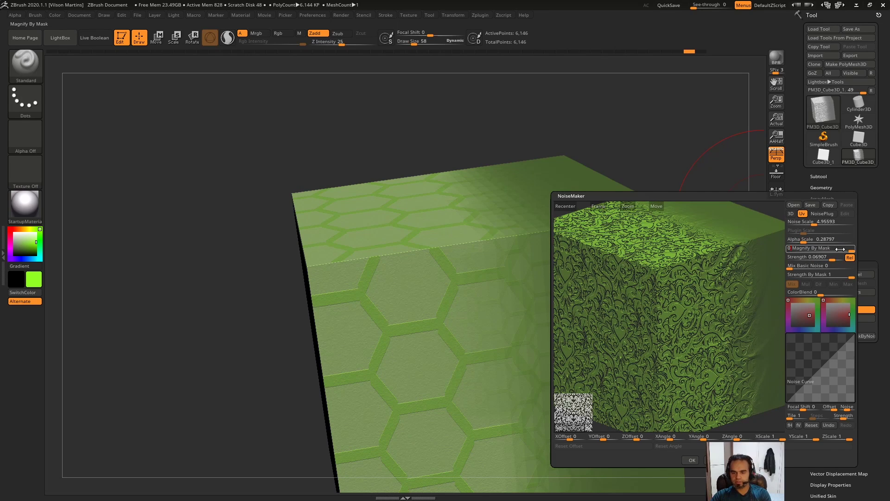
type("0")
key("Return")
left_click_drag(692, 309, 705, 292)
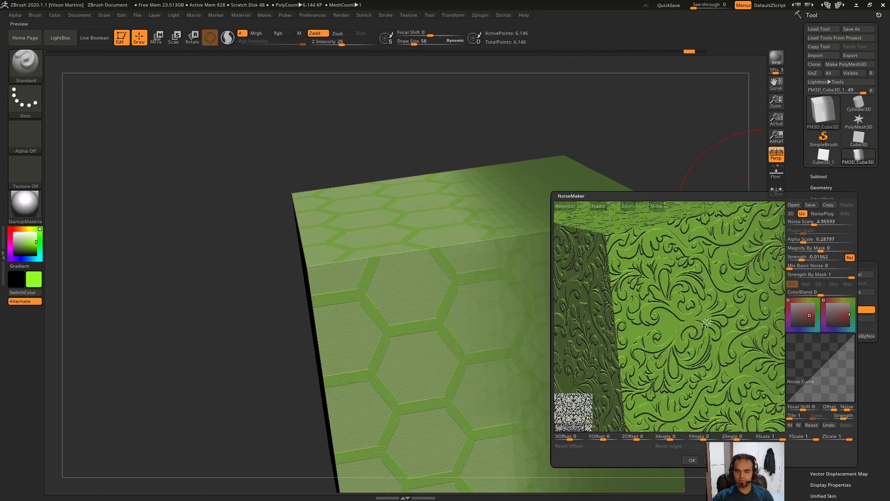
Set Noise Scale to 3.70336, after trying Mix Basic Noise and returning it to 0.
left_click(815, 265)
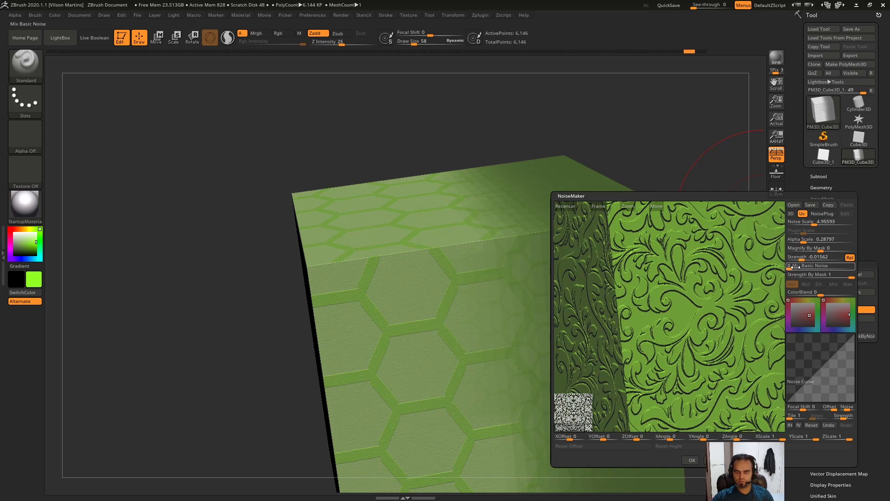
mouse_move(801, 266)
left_mouse_down()
mouse_move(850, 267)
mouse_move(833, 268)
left_mouse_up()
left_click_drag(812, 222, 817, 223)
mouse_move(812, 376)
left_mouse_down()
mouse_move(812, 347)
mouse_move(809, 380)
left_mouse_up()
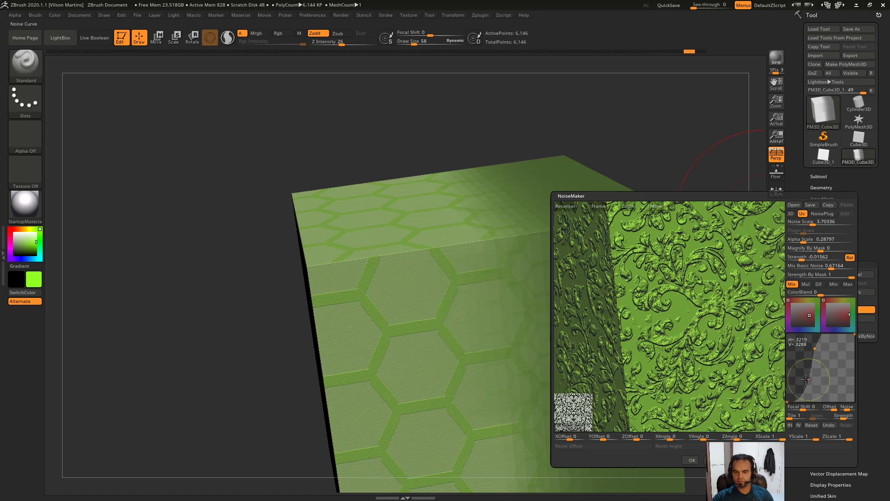
left_click(814, 266)
key("Return")
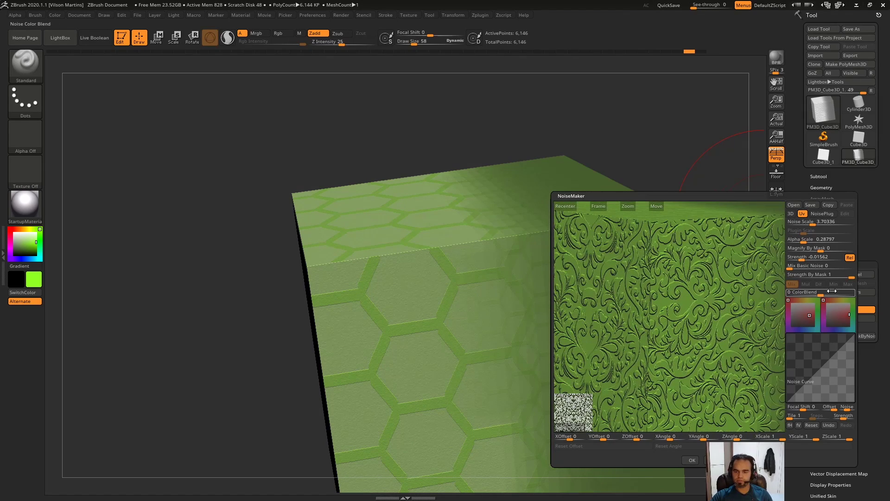
Try blending the second colour into the ornament, then set the colour blend back to 0.
left_click_drag(820, 294, 868, 295)
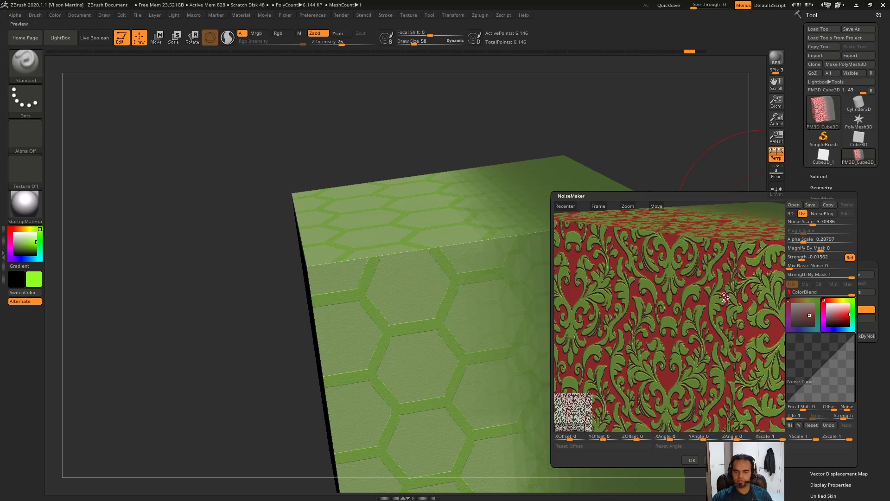
left_click(805, 294)
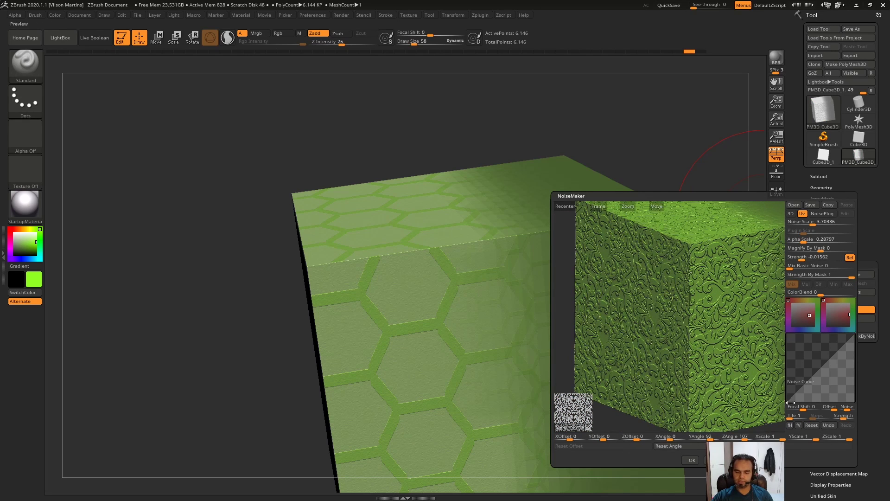
left_click_drag(706, 311, 711, 290)
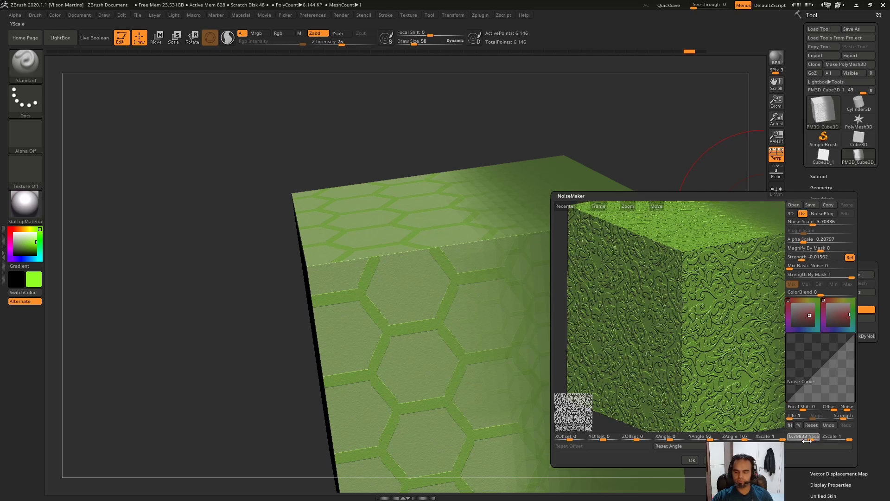
left_click(834, 436)
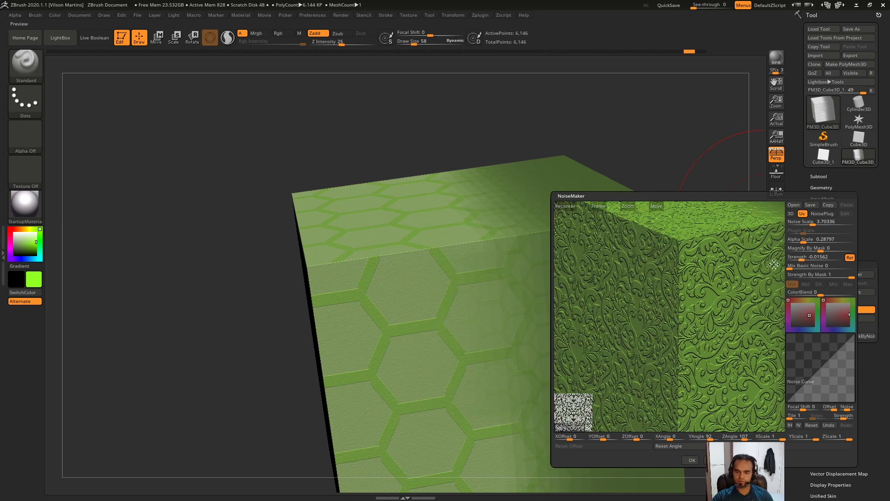
Set Alpha Scale to 0.06, reset the noise angles to 0, then enlarge the pattern's alpha scale.
left_click(802, 240)
type("0.06")
left_click_drag(802, 239, 809, 239)
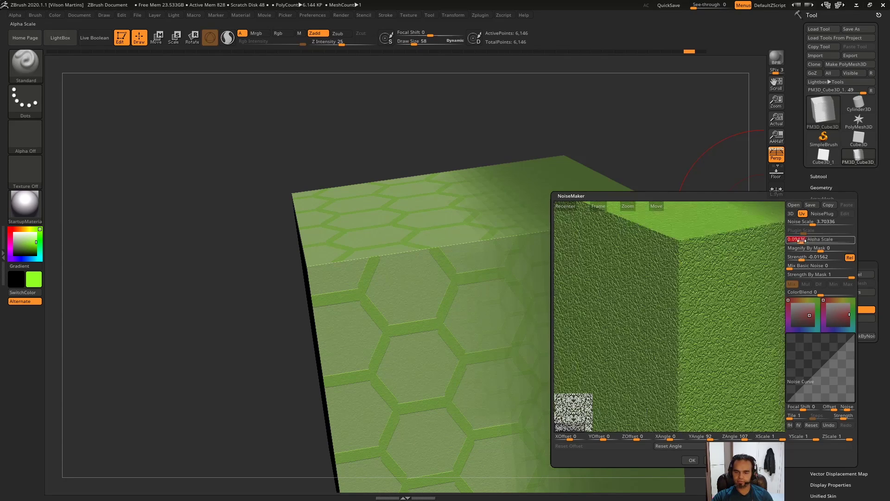
left_click_drag(705, 437, 699, 436)
left_click(668, 446)
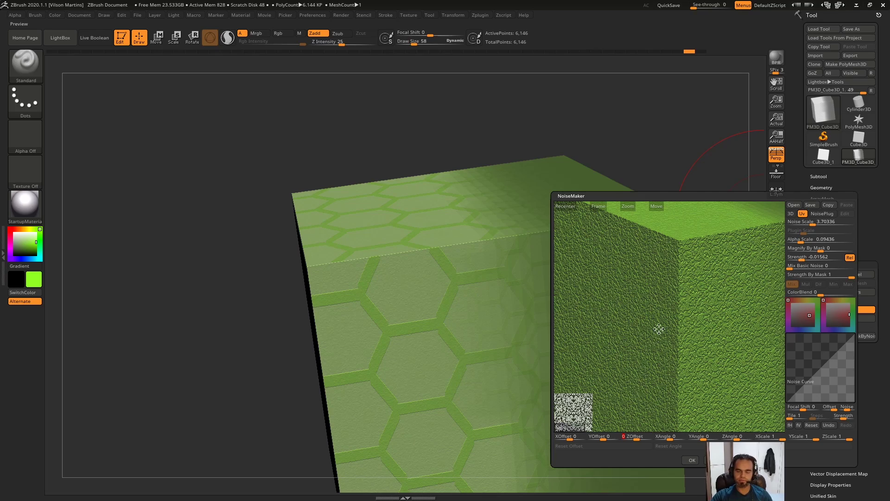
left_click_drag(800, 241, 803, 240)
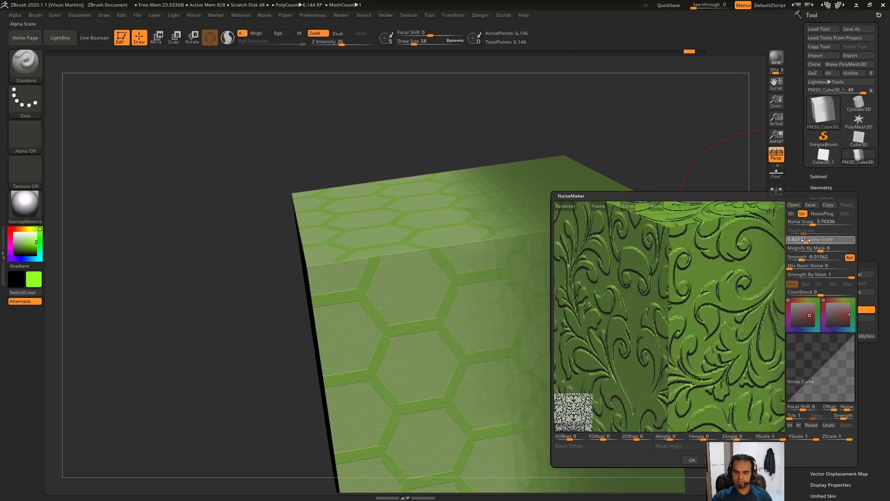
Apply the ornamental noise to the cube and orbit around to inspect it.
left_click(692, 460)
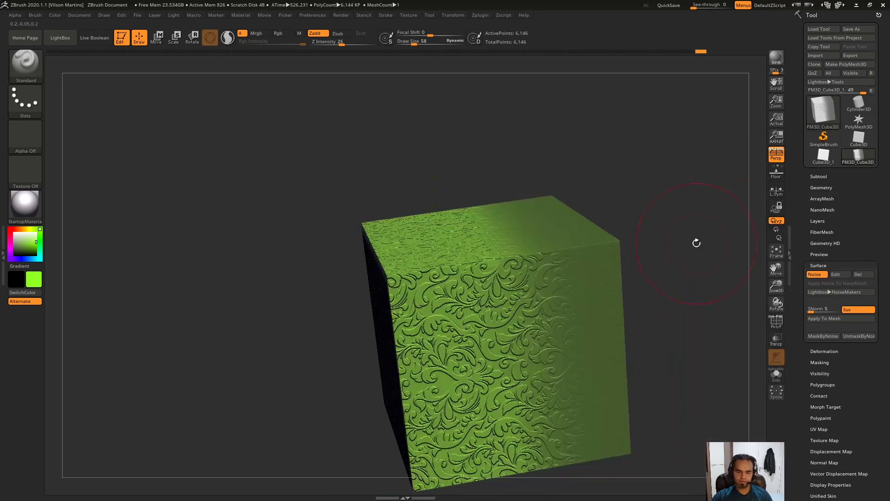
mouse_move(696, 243)
left_mouse_down()
mouse_move(660, 245)
mouse_move(529, 339)
mouse_move(695, 243)
mouse_move(760, 263)
left_mouse_up()
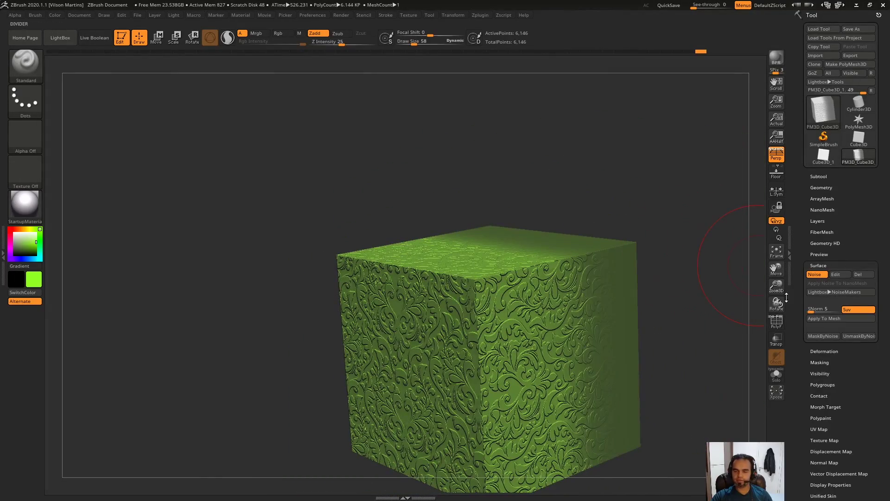
mouse_move(787, 297)
left_mouse_down()
mouse_move(715, 246)
mouse_move(688, 265)
mouse_move(686, 244)
mouse_move(719, 232)
mouse_move(379, 263)
left_mouse_up()
mouse_move(650, 203)
left_mouse_down()
mouse_move(565, 250)
mouse_move(682, 221)
left_mouse_up()
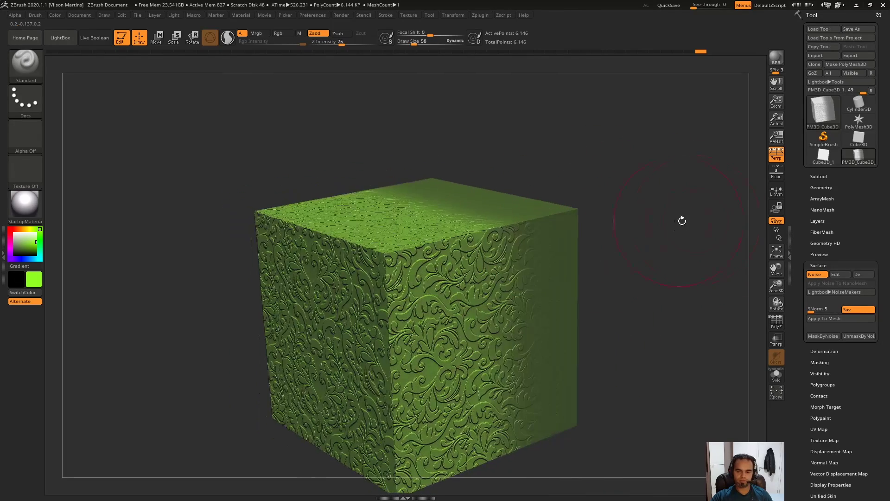
left_click(837, 275)
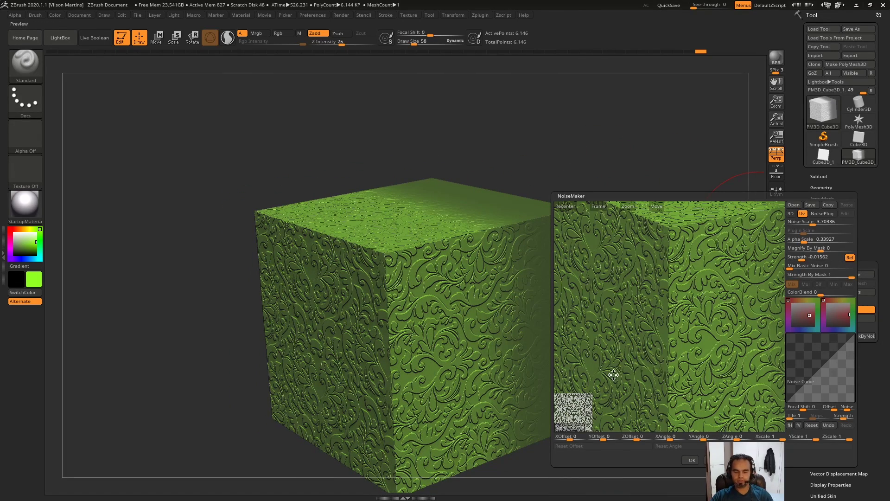
key("Return")
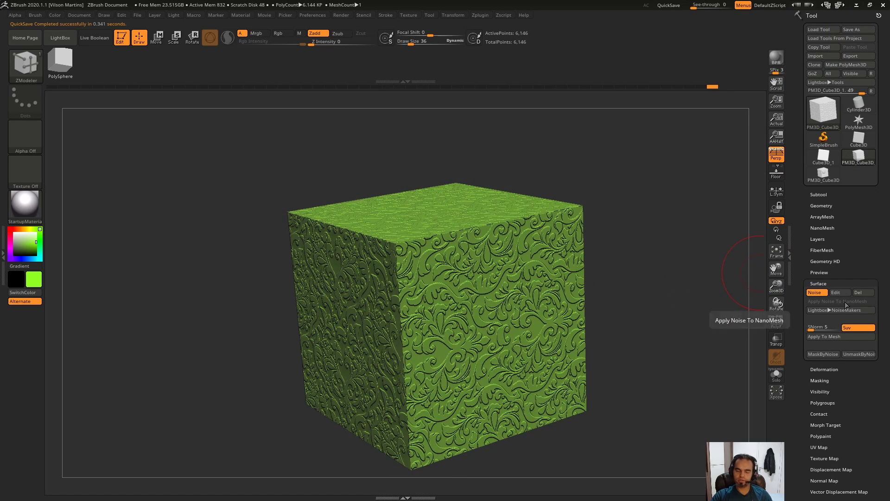
left_click_drag(677, 273, 528, 299)
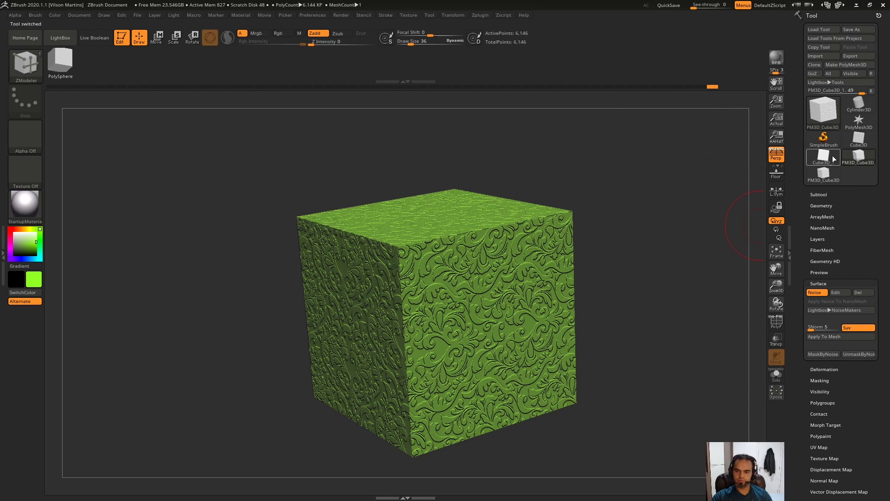
Switch to the plain PM3D_Cube3D with PolyF on and insert a NanoMesh cube on a front polygon.
left_click(823, 174)
key("shift+f")
left_click_drag(638, 173, 637, 180)
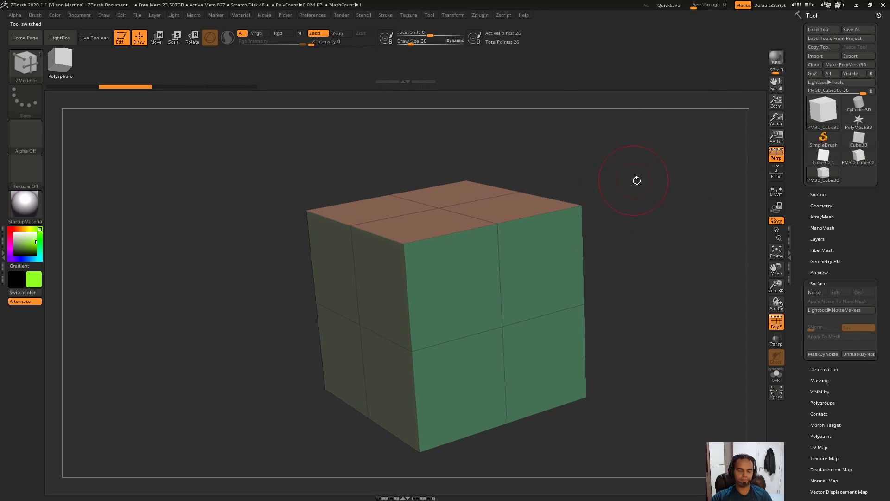
key("space")
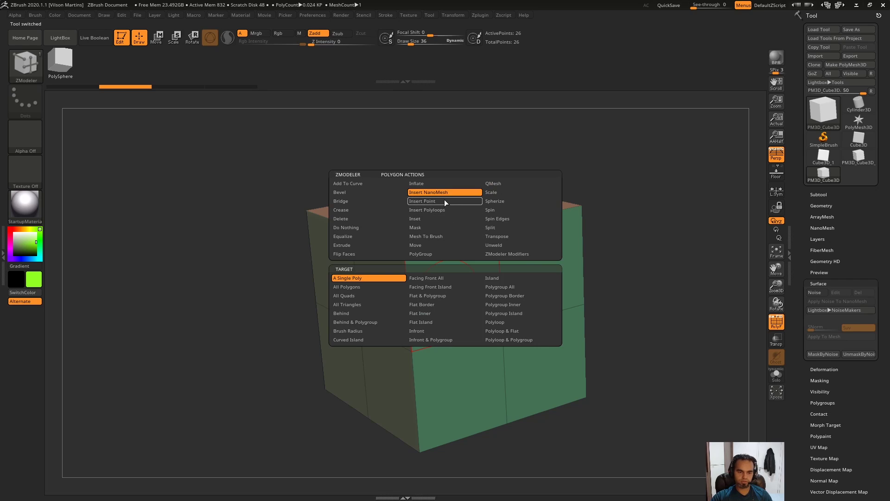
left_click(447, 193)
left_click(477, 292)
Apply default surface noise to the cube, extending it to the NanoMesh cubes.
left_click(825, 293)
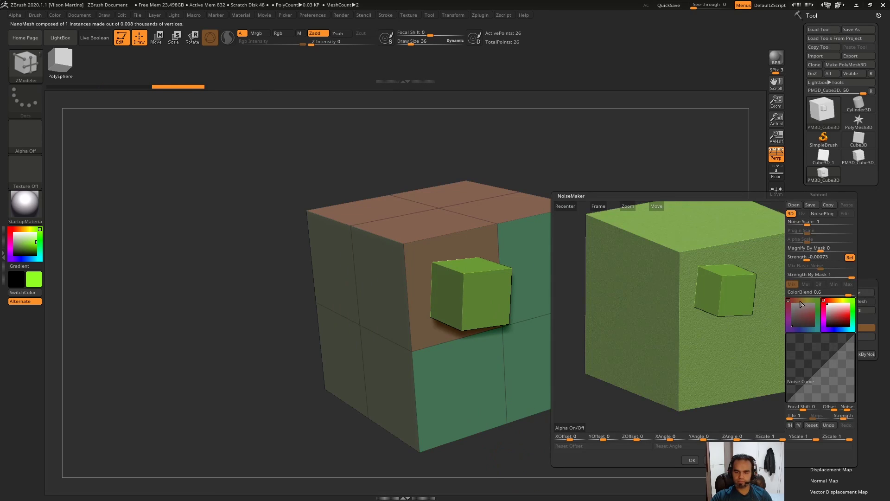
left_click(692, 460)
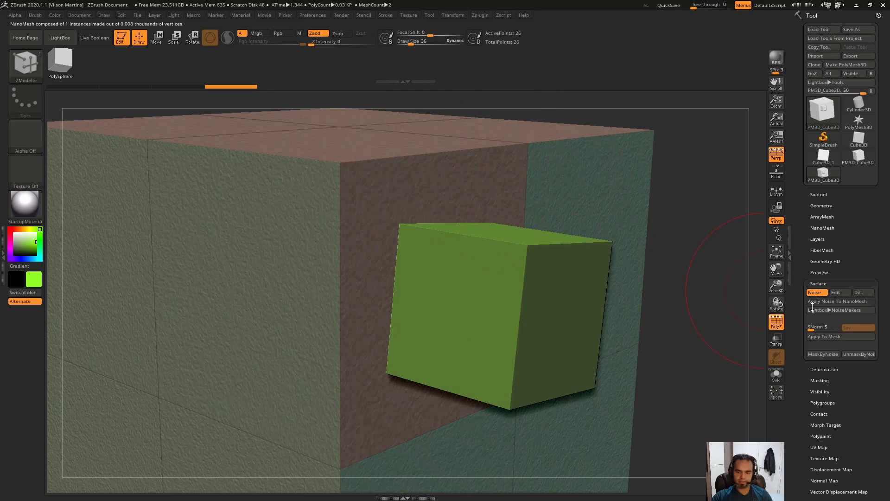
left_click(807, 302)
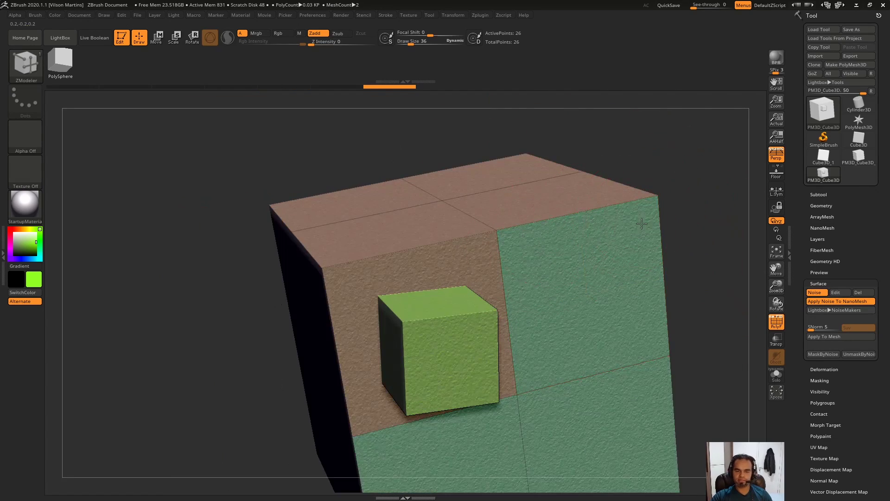
left_click_drag(641, 224, 751, 241)
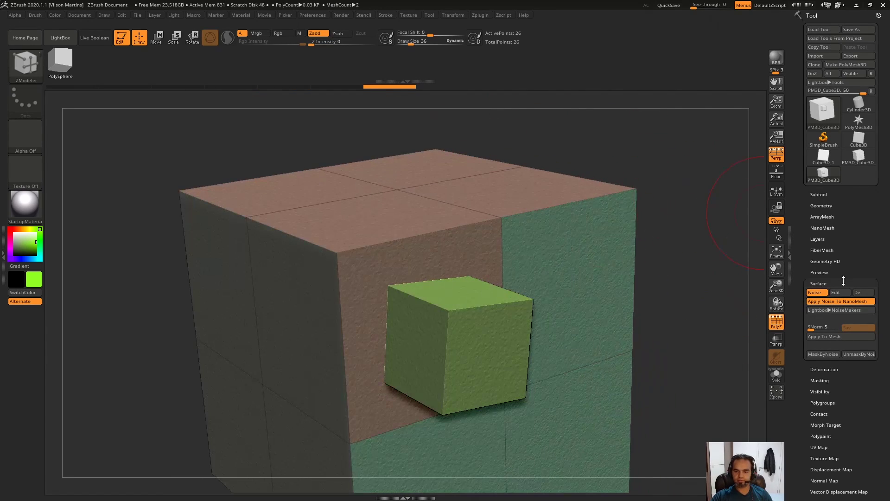
left_click(828, 292)
left_click(692, 460)
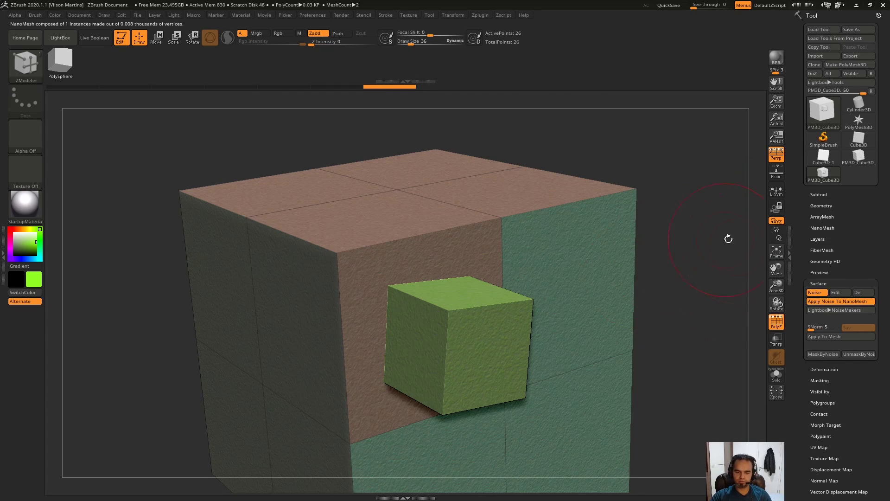
left_click_drag(728, 239, 707, 269, "alt")
Strengthen the noise to Noise Scale 12.72 with a higher Strength.
left_click(836, 292)
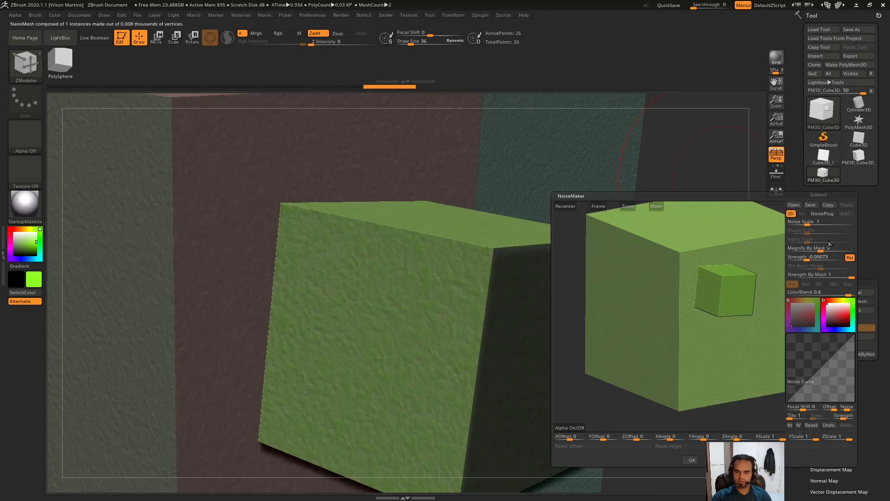
left_click_drag(811, 222, 829, 222)
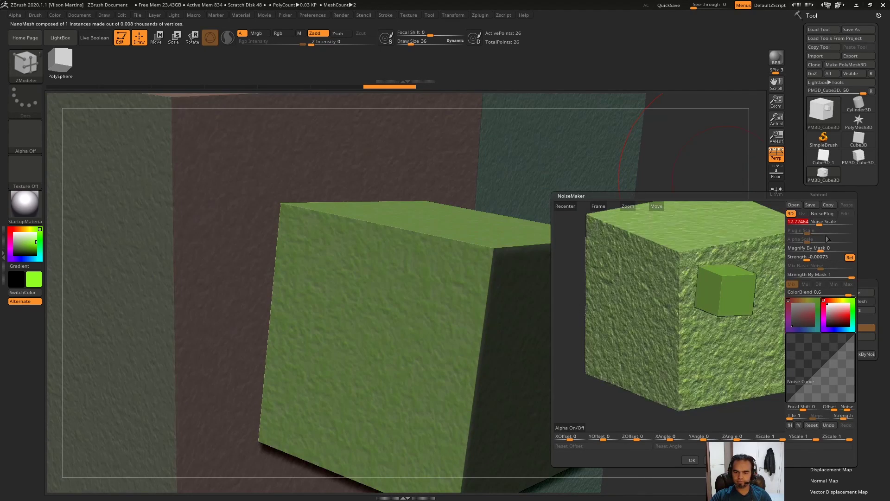
left_click_drag(812, 258, 798, 259)
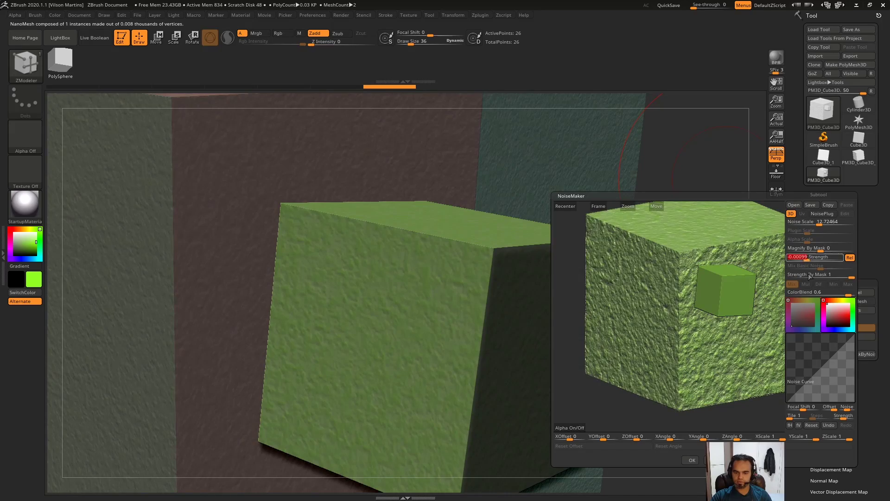
left_click(692, 460)
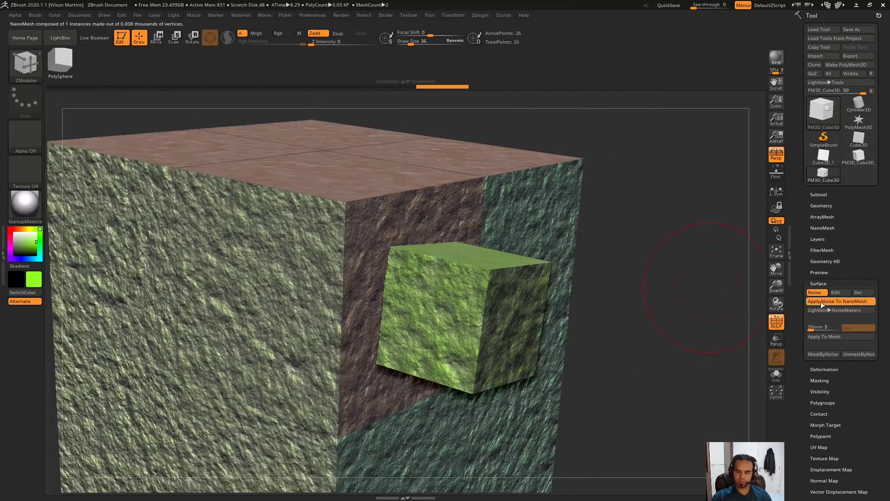
Compare the NanoMesh cube with Apply Noise To NanoMesh off and on, then frame the model.
left_click(821, 302)
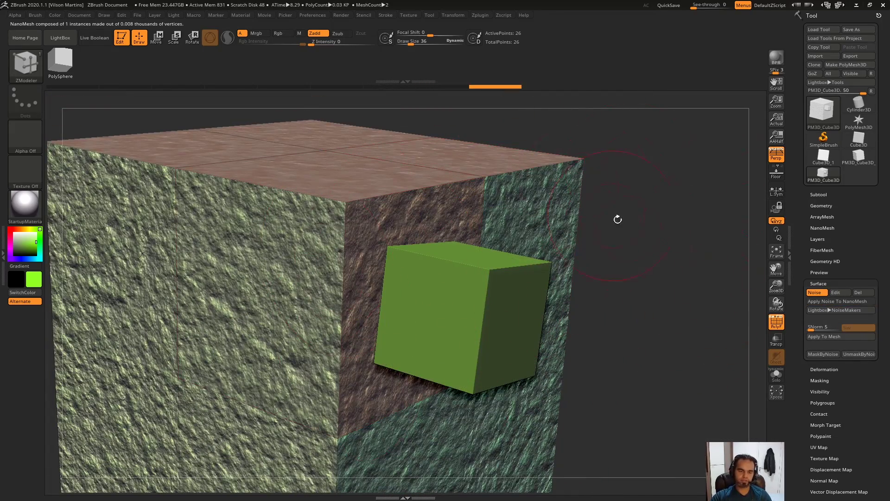
left_click_drag(617, 218, 530, 274)
left_click(834, 300)
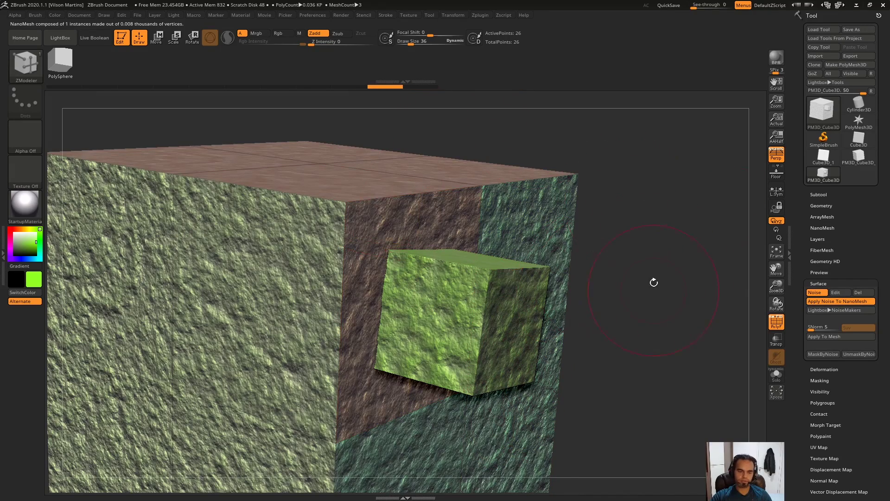
key("f")
mouse_move(668, 218)
left_mouse_down()
mouse_move(567, 242)
mouse_move(475, 406)
left_mouse_up()
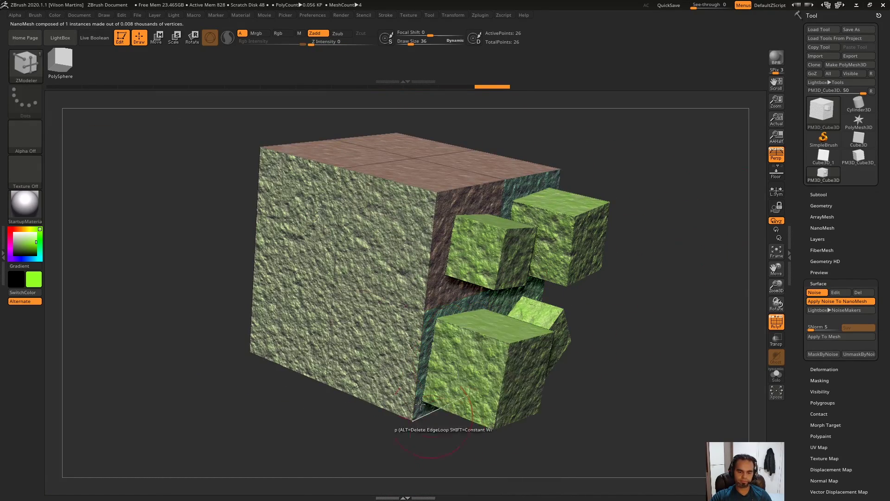
left_click_drag(718, 271, 712, 282)
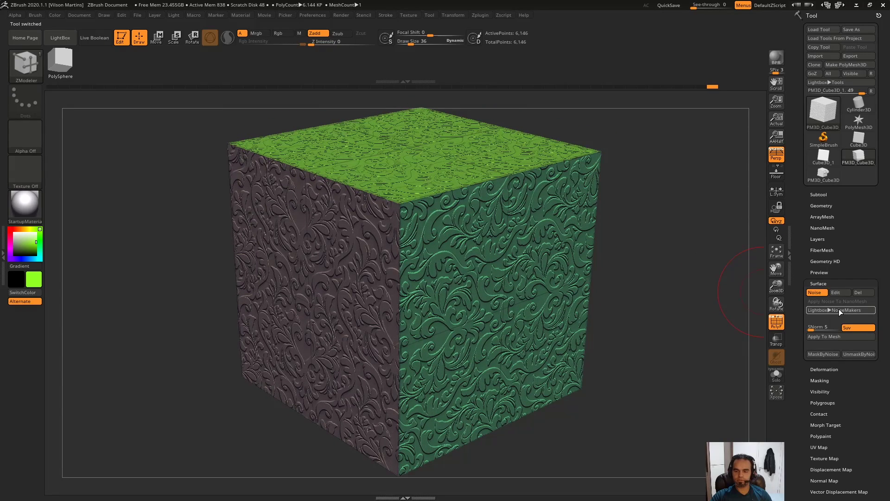
Load the red brick Noise12.ZNM preset from the Lightbox NoiseMakers library.
left_click(837, 311)
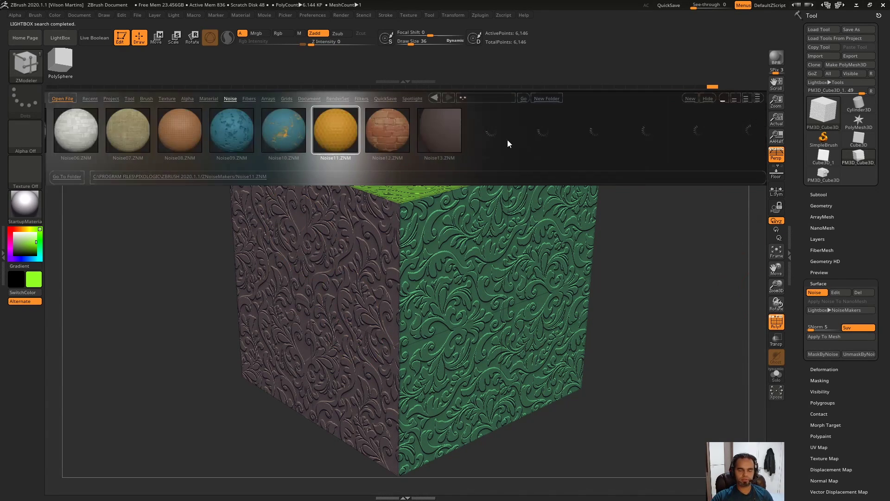
mouse_move(509, 143)
left_mouse_down()
mouse_move(387, 128)
mouse_move(607, 134)
mouse_move(565, 149)
left_mouse_up()
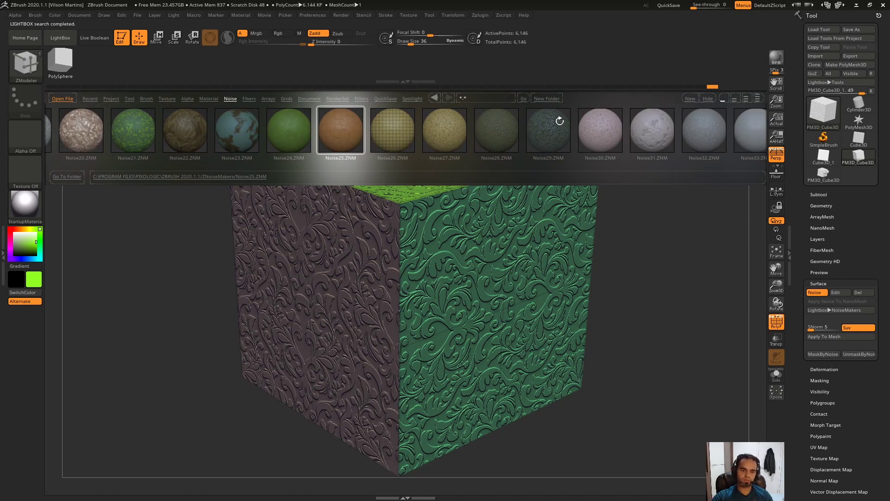
left_click_drag(568, 130, 655, 138)
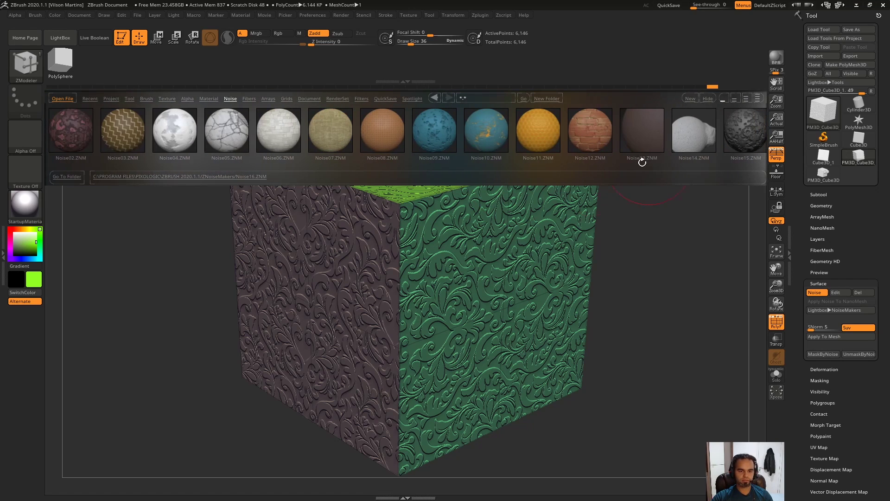
left_click(590, 132)
Orbit the cube to inspect the brick noise and bring up its NoiseMaker settings.
mouse_move(653, 303)
left_mouse_down()
mouse_move(611, 349)
mouse_move(625, 298)
mouse_move(643, 283)
mouse_move(554, 219)
mouse_move(462, 273)
left_mouse_up()
mouse_move(348, 273)
left_mouse_down()
mouse_move(632, 288)
mouse_move(582, 144)
left_mouse_up()
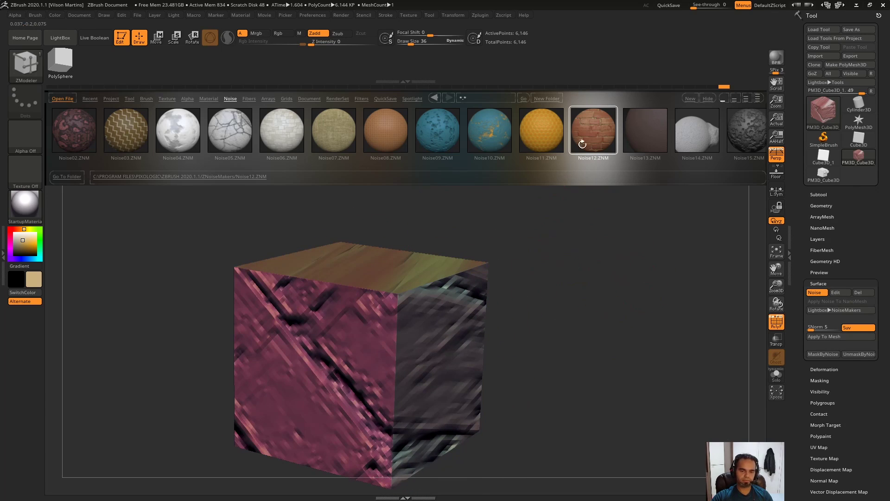
mouse_move(541, 213)
left_mouse_down()
mouse_move(566, 250)
mouse_move(620, 272)
mouse_move(662, 275)
mouse_move(658, 269)
left_mouse_up()
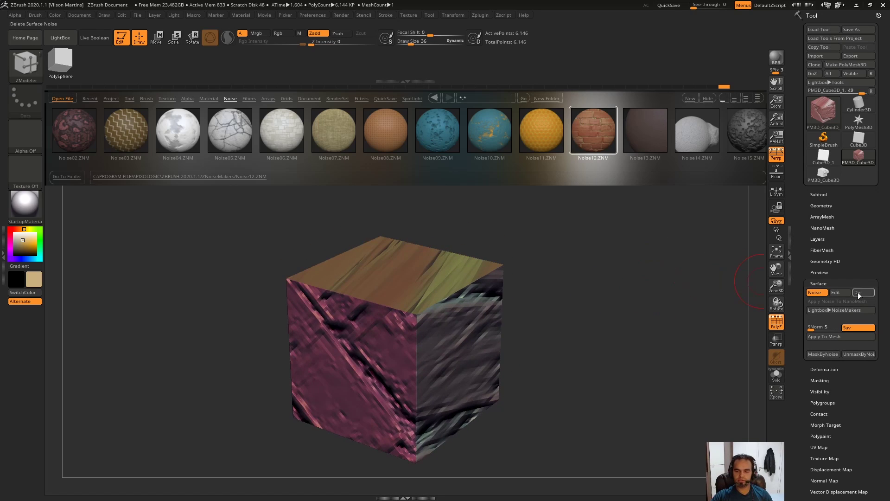
left_click(840, 293)
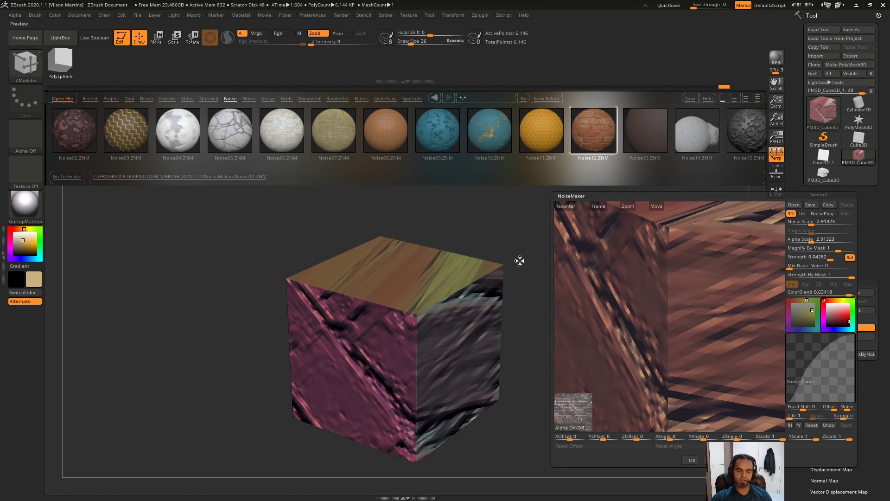
Map the brick noise through the cube's UVs with a smaller Alpha Scale for denser bricks.
left_click(802, 214)
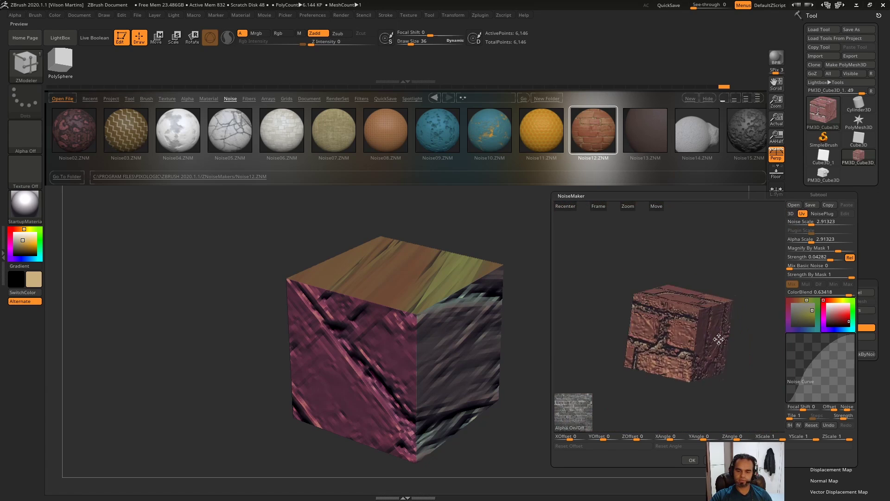
left_click_drag(712, 318, 699, 339)
left_click_drag(812, 240, 829, 259)
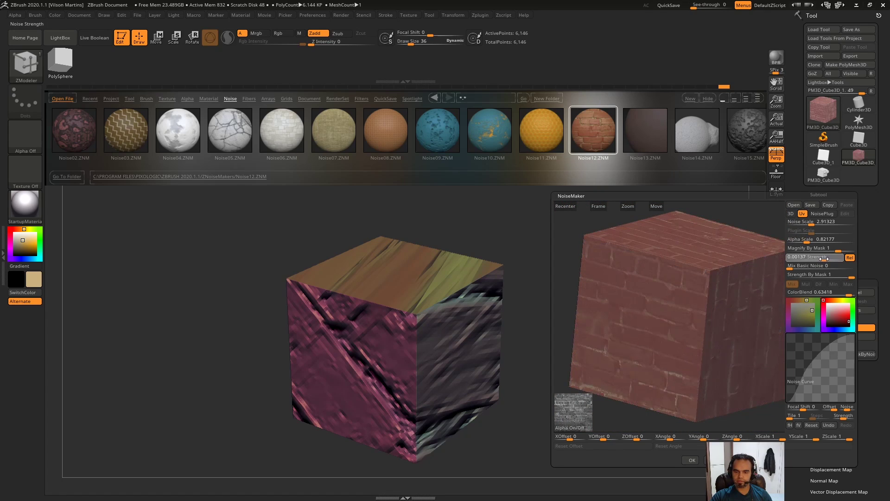
left_click(692, 460)
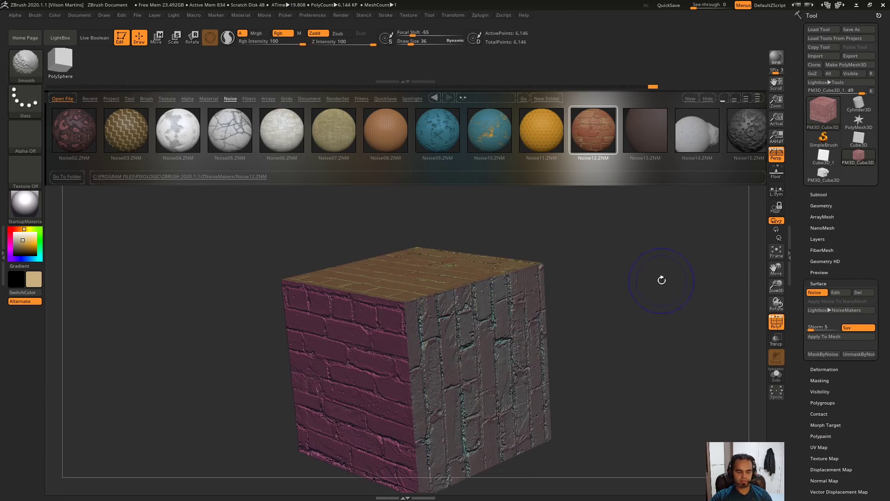
Bake the brick noise into the mesh with Apply To Mesh and toggle the PolyF overlay.
mouse_move(662, 281)
left_mouse_down()
mouse_move(699, 292)
mouse_move(699, 324)
mouse_move(741, 320)
left_mouse_up()
left_click(830, 336)
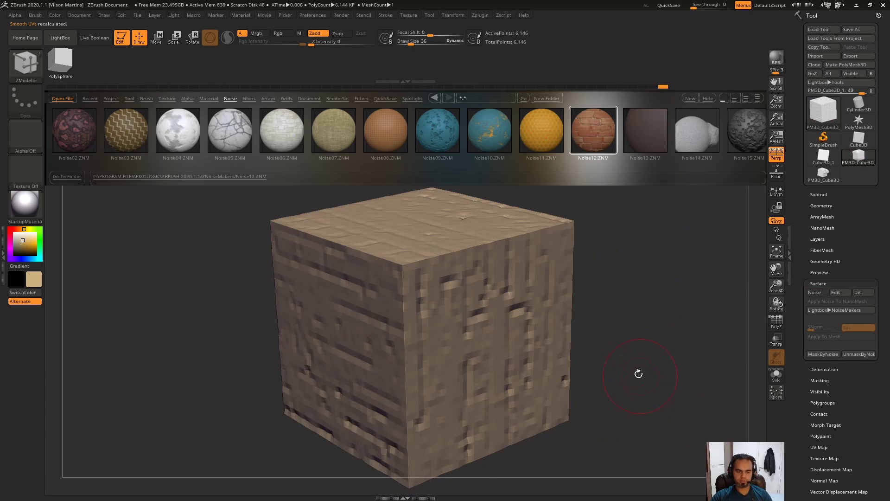
key("shift+f")
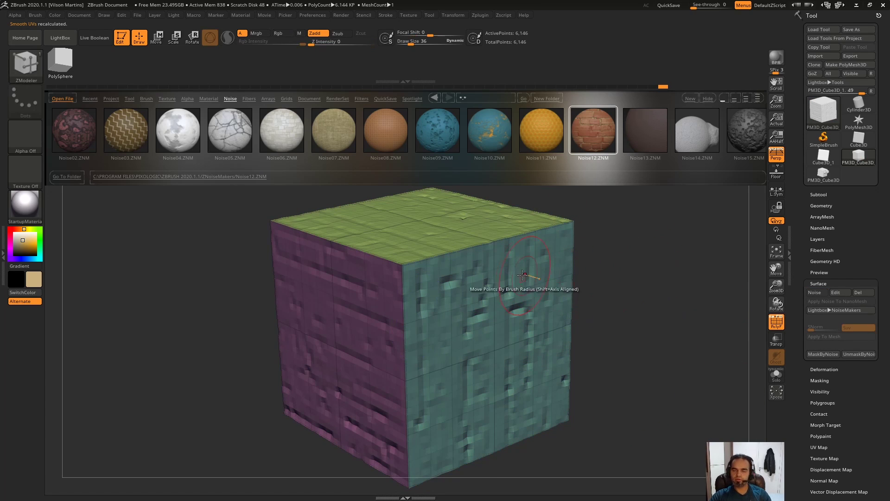
key("shift+f")
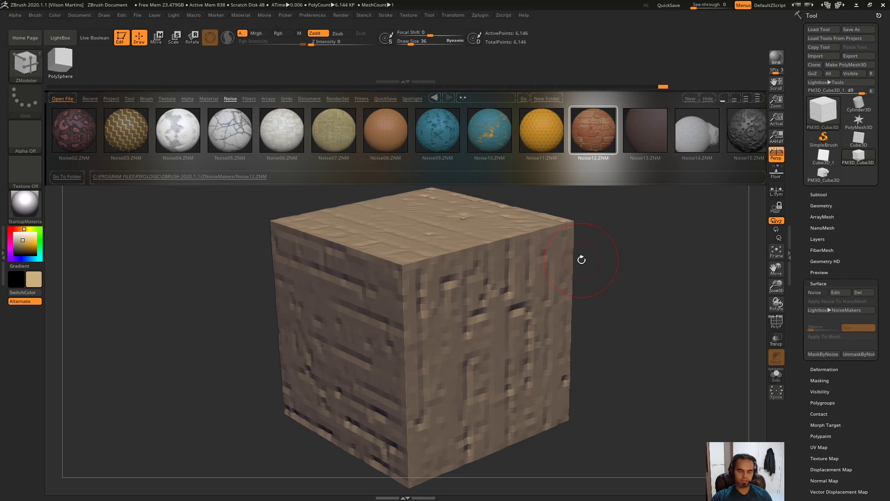
Subdivide the cube twice to 6.291 million points and bake the brick noise into it.
left_click(823, 207)
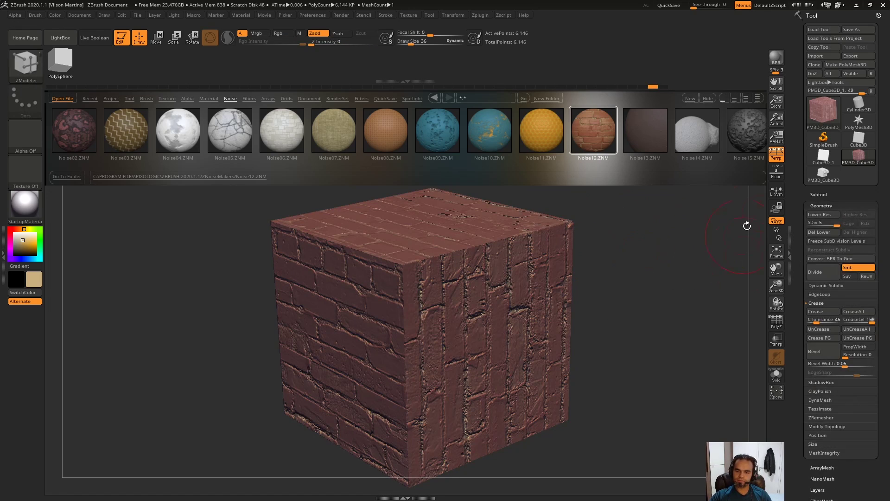
key("ctrl+d")
key("ctrl+d")
key("ctrl+d")
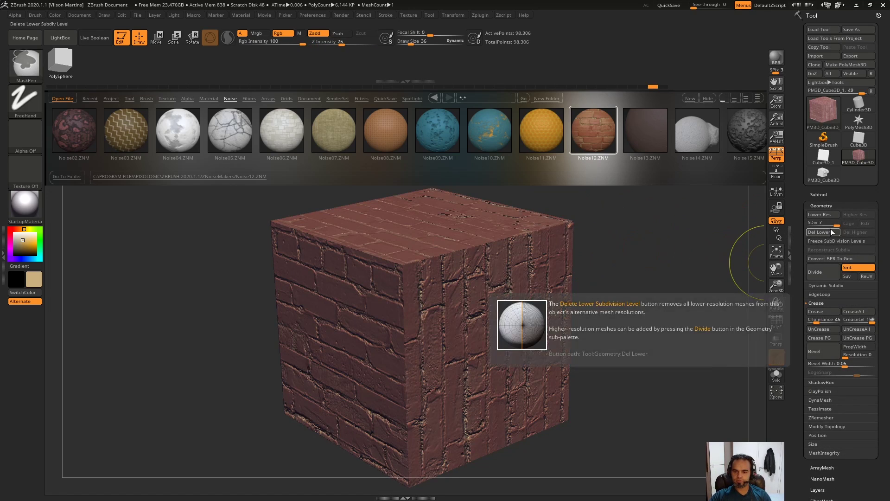
key("ctrl+d")
left_click(848, 207)
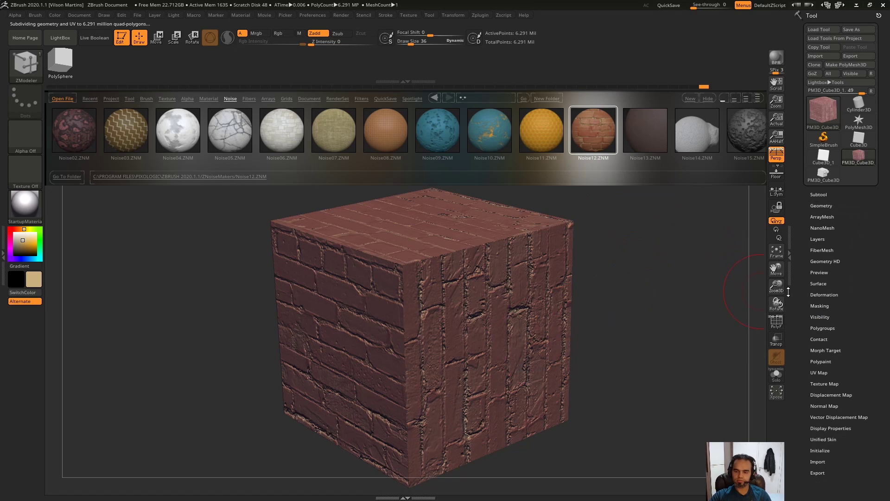
left_click(832, 283)
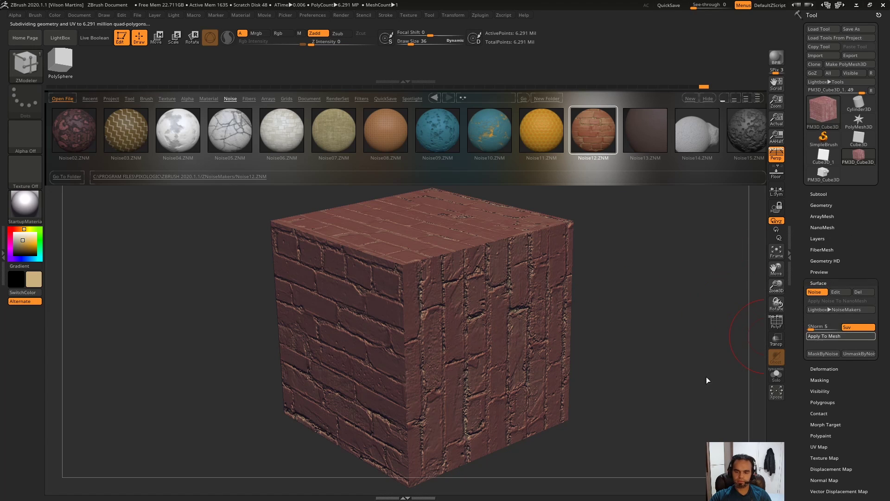
left_click_drag(639, 318, 703, 270)
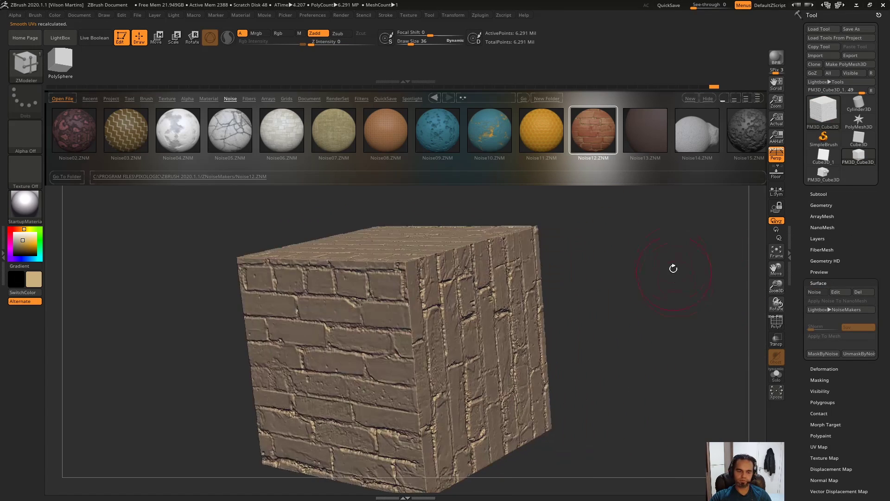
Inspect the baked bricks, then drop to subdivision level 1 with polygroups shown.
key("shift+f")
key("shift+f")
mouse_move(656, 298)
left_mouse_down()
mouse_move(678, 314)
mouse_move(609, 371)
left_mouse_up()
scroll(610, 371, "up", 5)
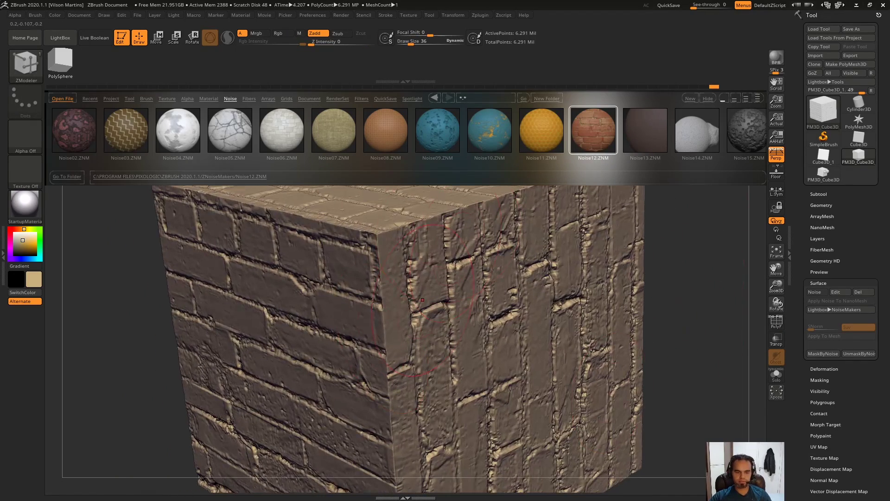
key("f")
left_click_drag(598, 300, 666, 333)
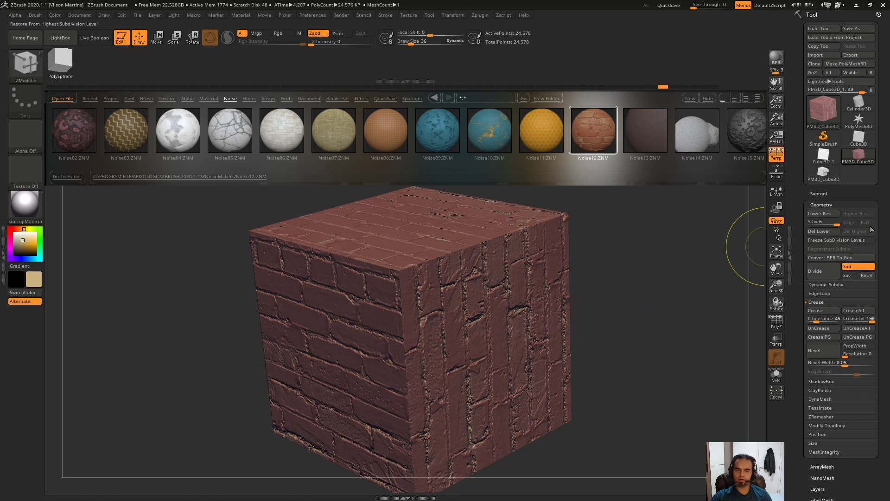
left_click_drag(837, 222, 728, 234)
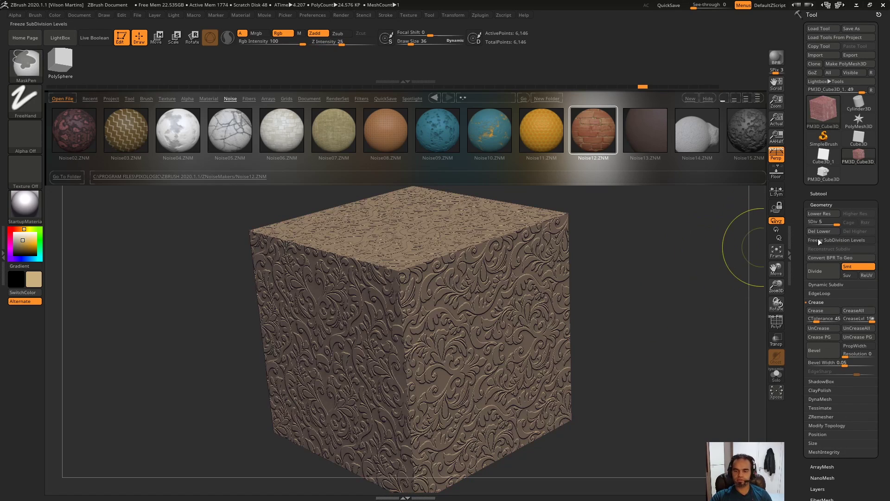
key("shift+f")
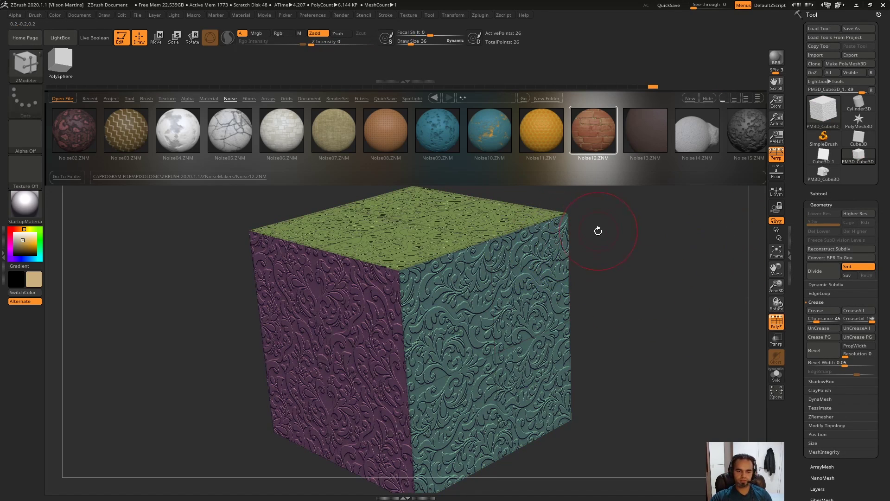
left_click(821, 204)
Turn surface noise off and insert two edge loops on the cube with ZModeler.
left_click(818, 283)
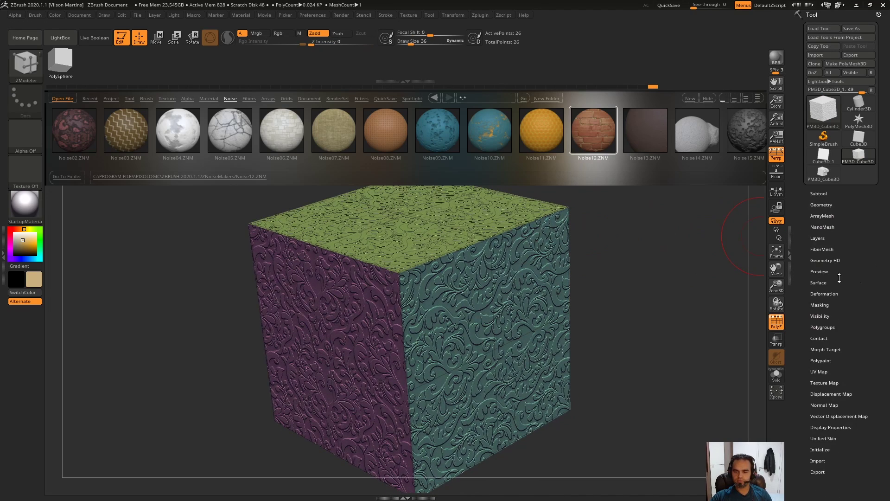
left_click(519, 231)
key("space")
left_click(525, 229)
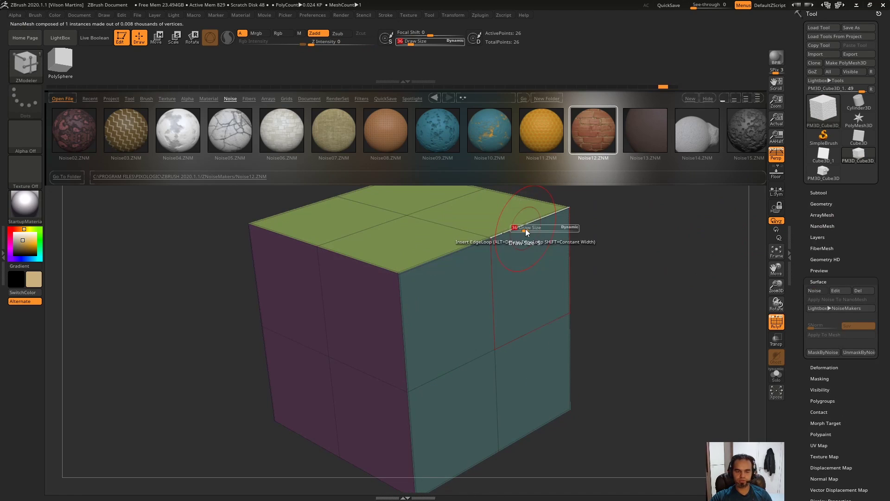
left_click(475, 290)
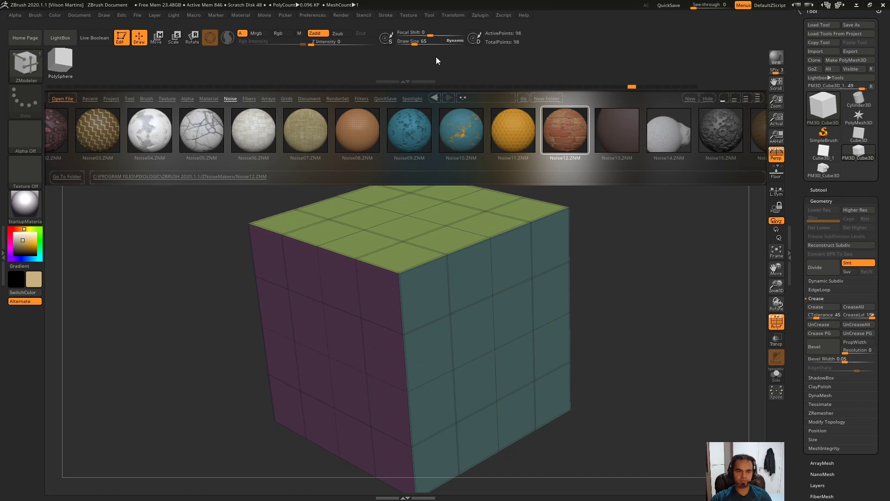
Unwrap the cube's UVs with UV Master and subdivide it once.
left_click(477, 15)
left_click(468, 216)
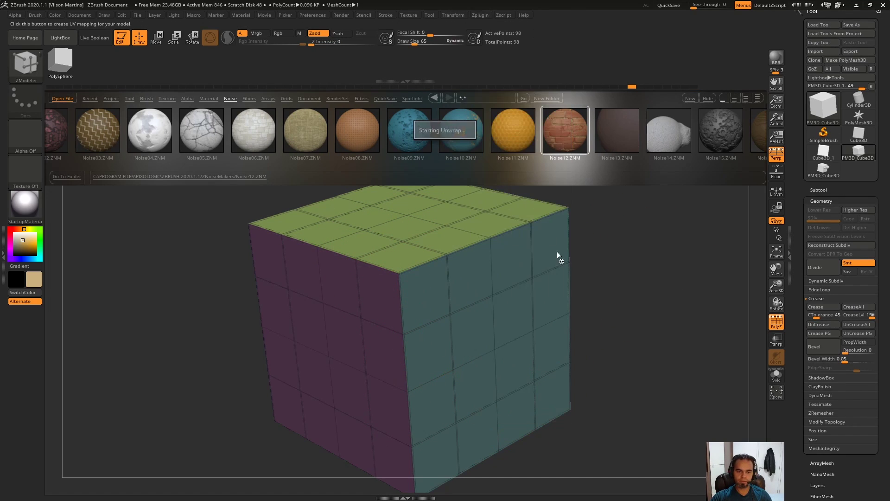
key("ctrl+d")
key("ctrl+d")
key("ctrl+d")
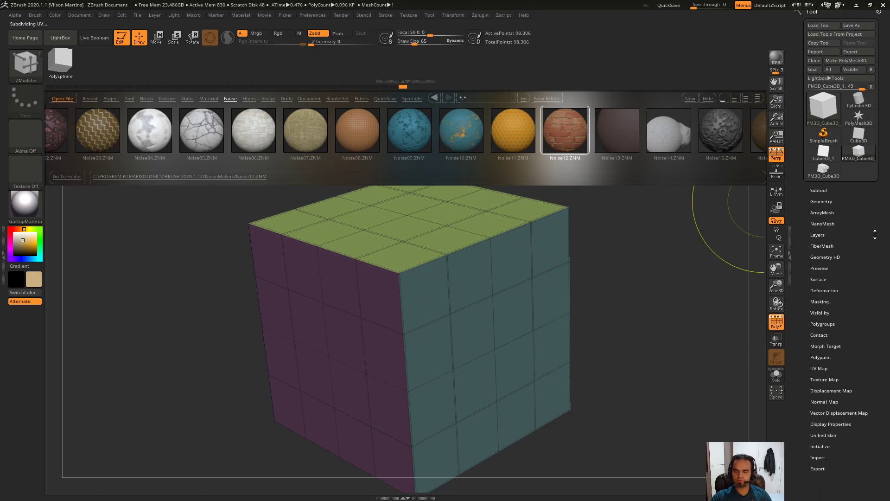
left_click(821, 200)
Re-enable the red brick noise and orbit to inspect the textured cube.
left_click(818, 279)
left_click(814, 287)
left_click(834, 288)
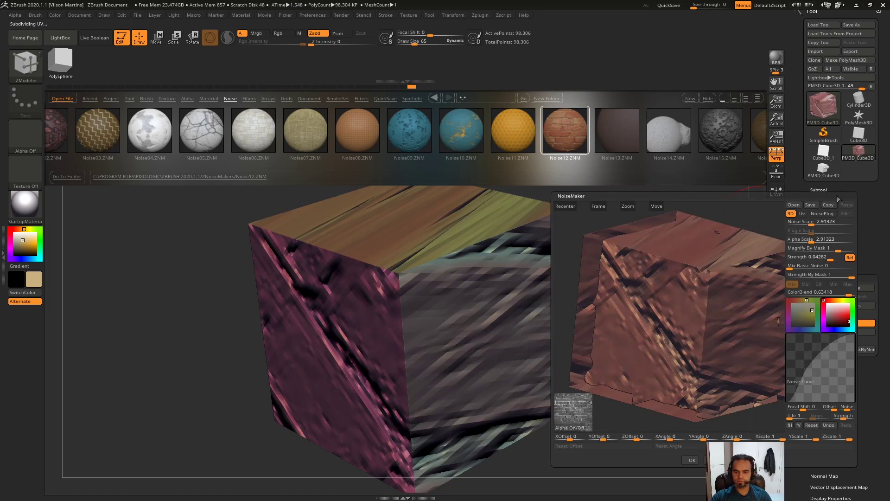
left_click(692, 459)
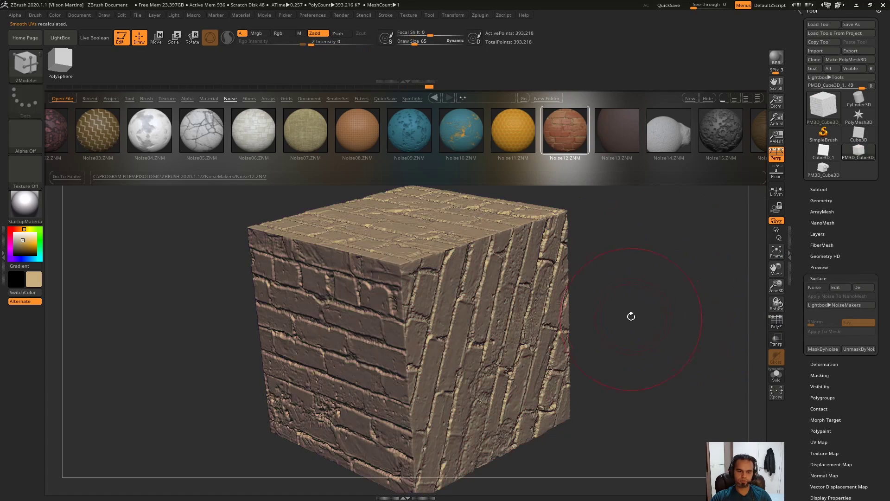
mouse_move(630, 314)
left_mouse_down()
mouse_move(664, 289)
mouse_move(577, 303)
left_mouse_up()
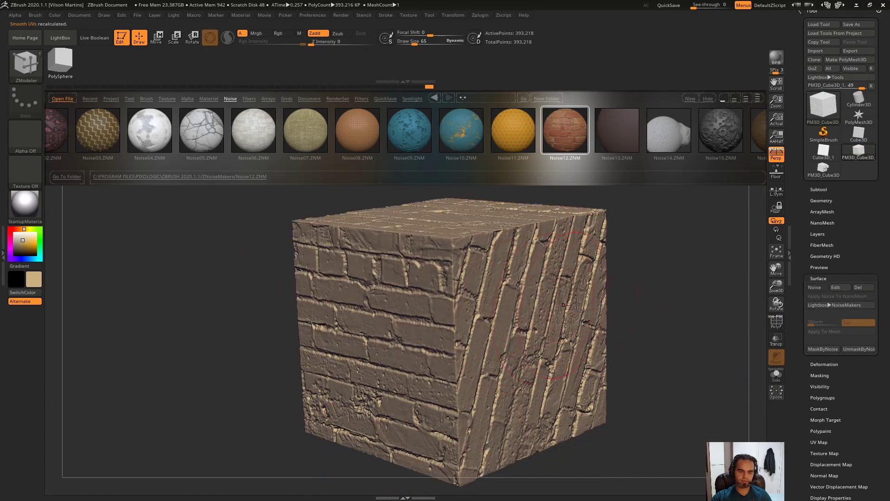
mouse_move(678, 344)
left_mouse_down()
mouse_move(694, 314)
mouse_move(610, 272)
mouse_move(654, 238)
mouse_move(694, 276)
mouse_move(765, 307)
left_mouse_up()
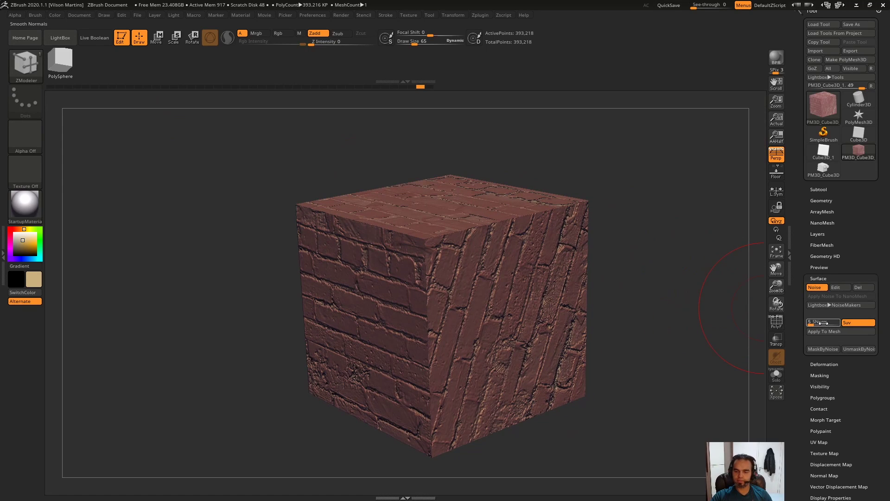
mouse_move(729, 320)
left_mouse_down()
mouse_move(598, 231)
mouse_move(452, 275)
mouse_move(680, 227)
left_mouse_up()
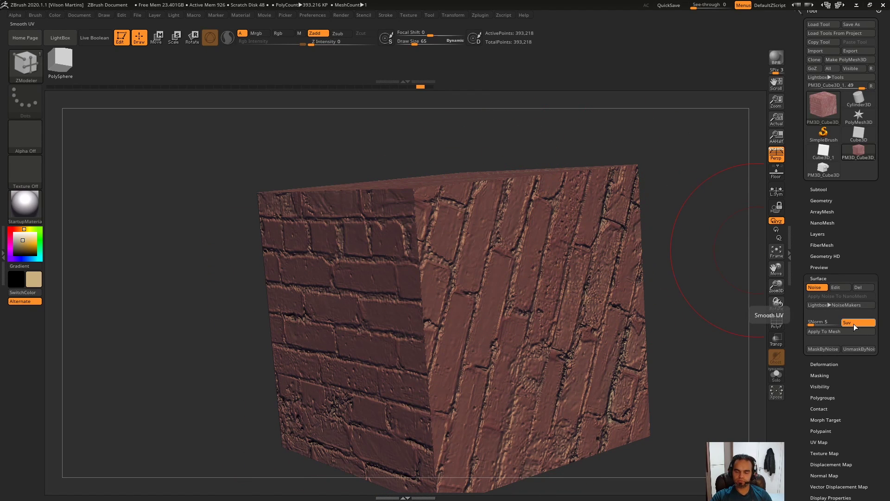
mouse_move(723, 282)
left_mouse_down()
mouse_move(433, 191)
mouse_move(453, 285)
left_mouse_up()
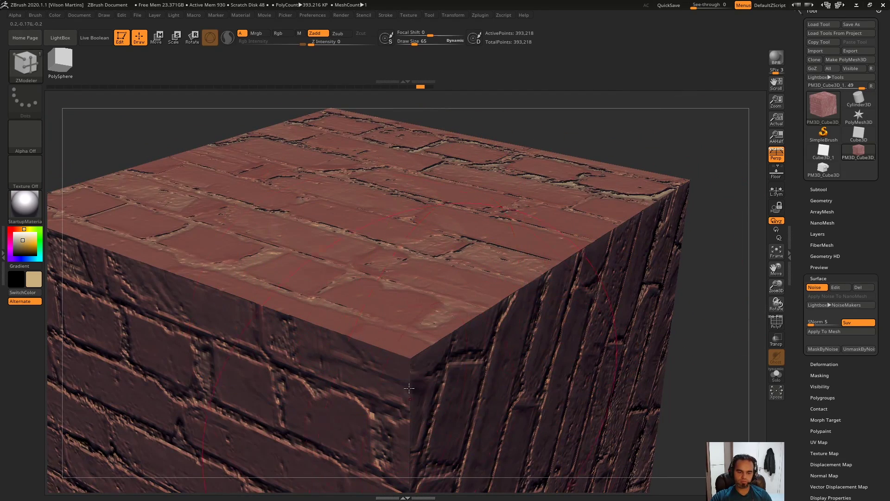
left_click_drag(409, 388, 733, 280)
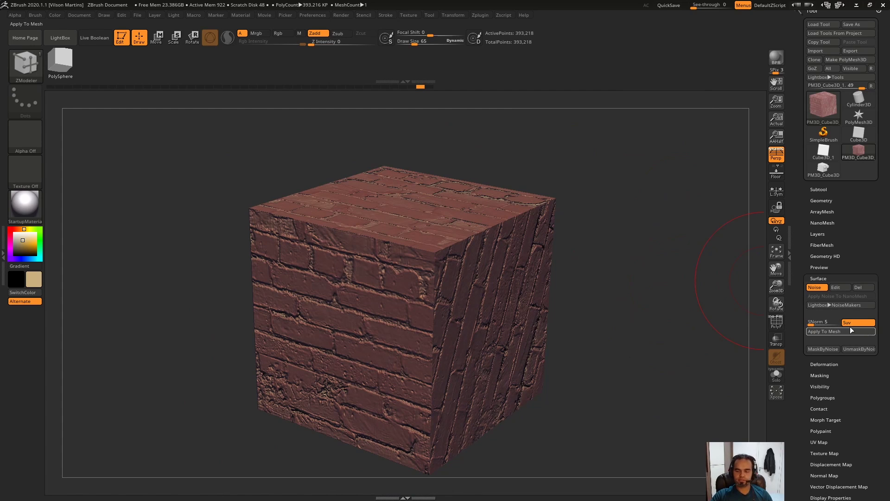
left_click_drag(685, 255, 689, 238)
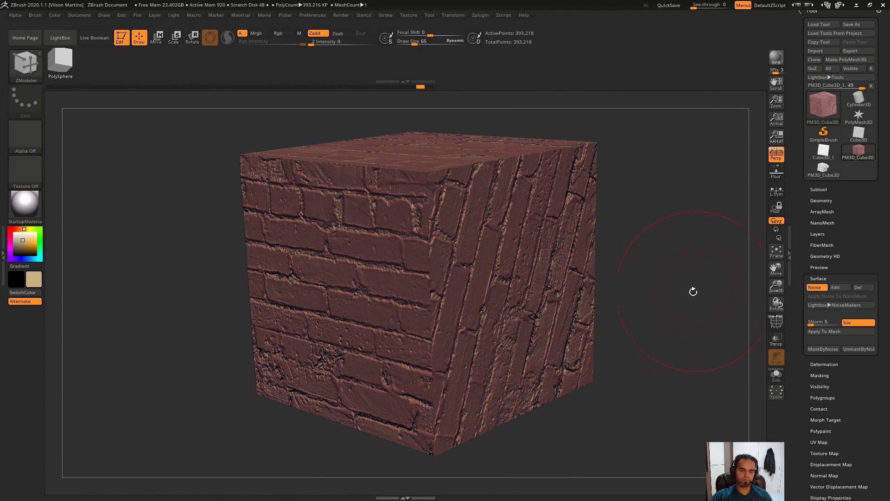
left_click_drag(693, 291, 805, 314)
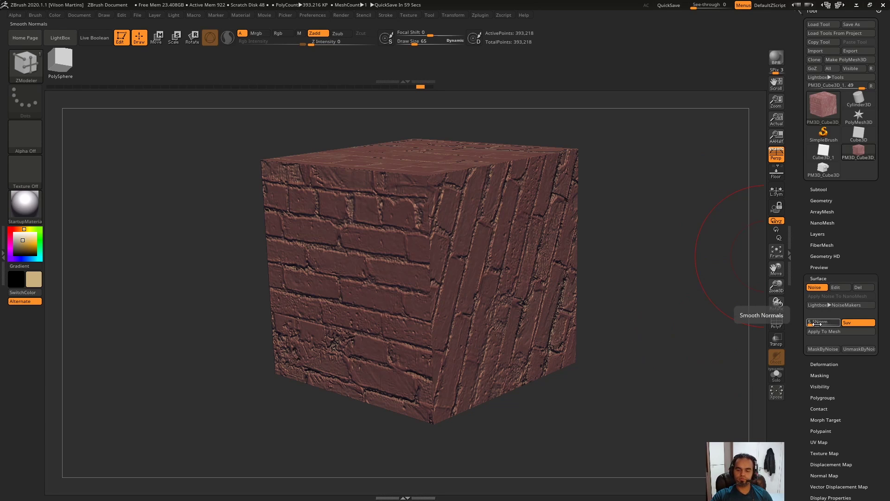
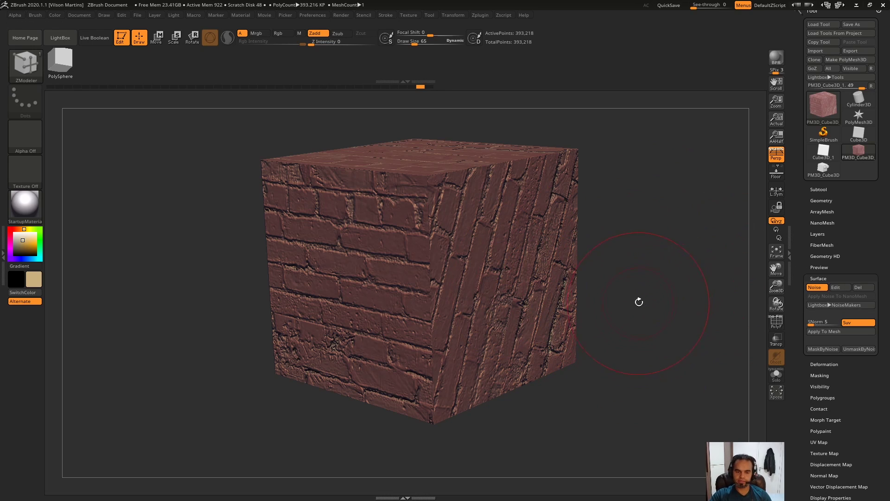
Try baking the brick noise into the cube's mesh, undo it, and orbit the cube.
left_click_drag(637, 299, 677, 354)
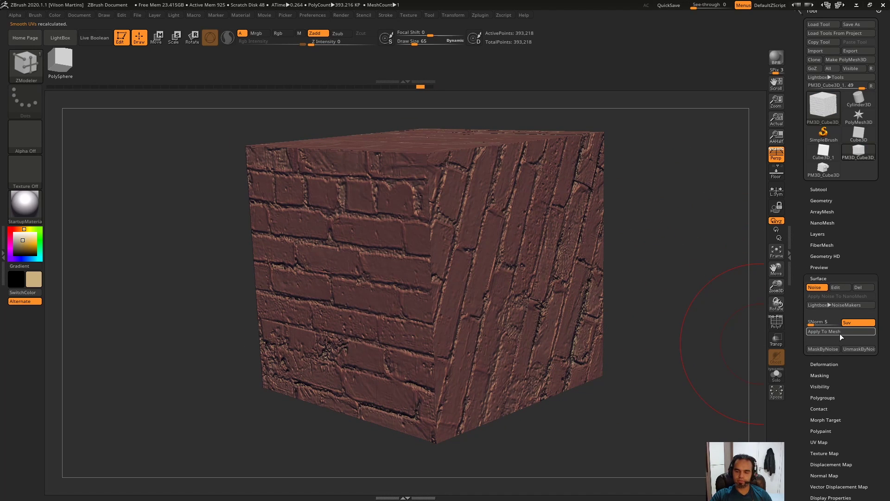
left_click(839, 332)
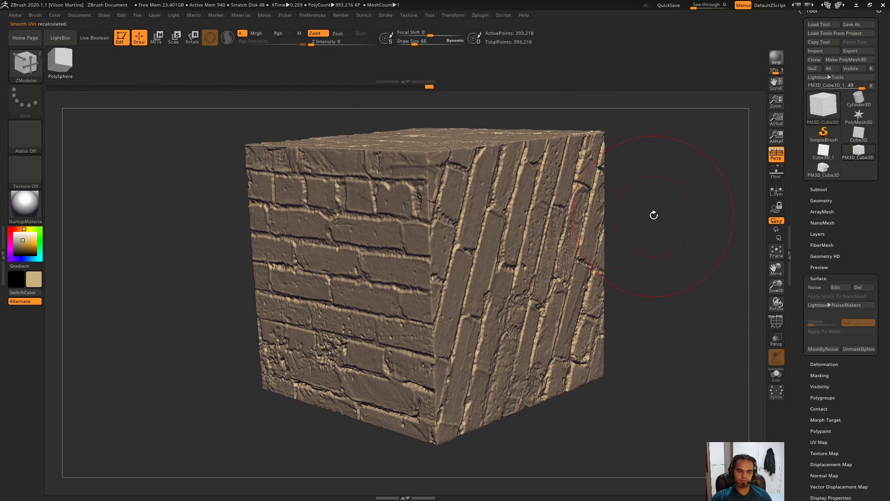
key("ctrl+z")
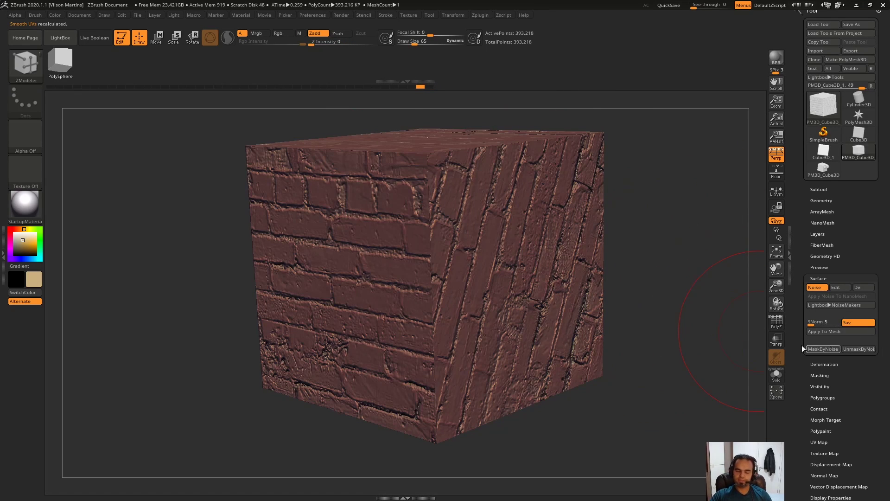
mouse_move(802, 349)
left_mouse_down()
mouse_move(719, 280)
mouse_move(789, 348)
left_mouse_up()
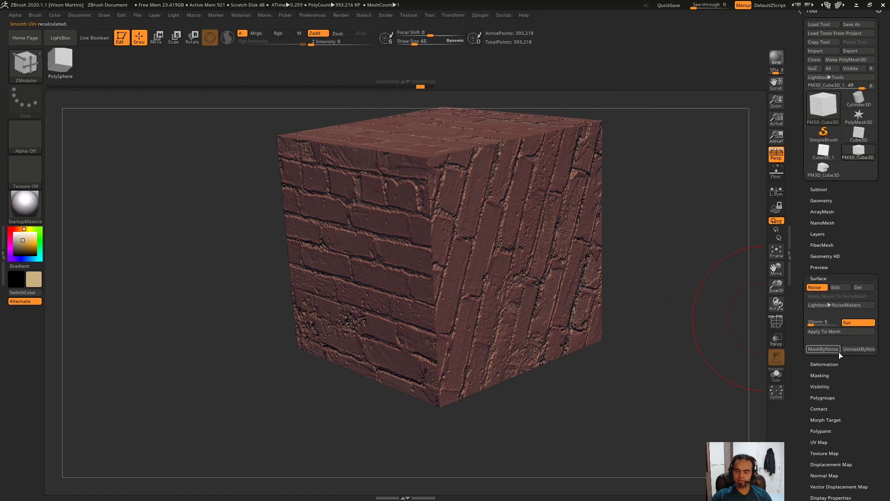
mouse_move(704, 352)
left_mouse_down()
mouse_move(660, 342)
mouse_move(583, 300)
left_mouse_up()
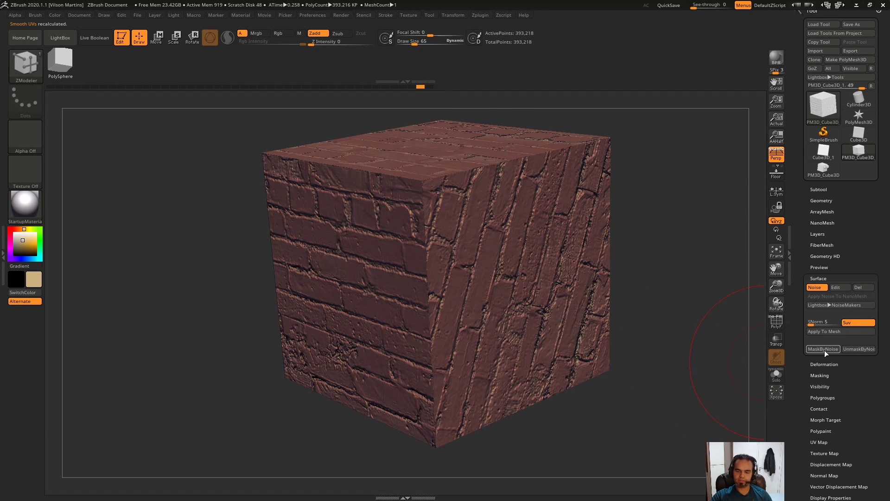
Convert the brick noise into a mask with MaskByNoise and orbit the masked cube.
left_click(823, 349)
left_click_drag(650, 370, 510, 241)
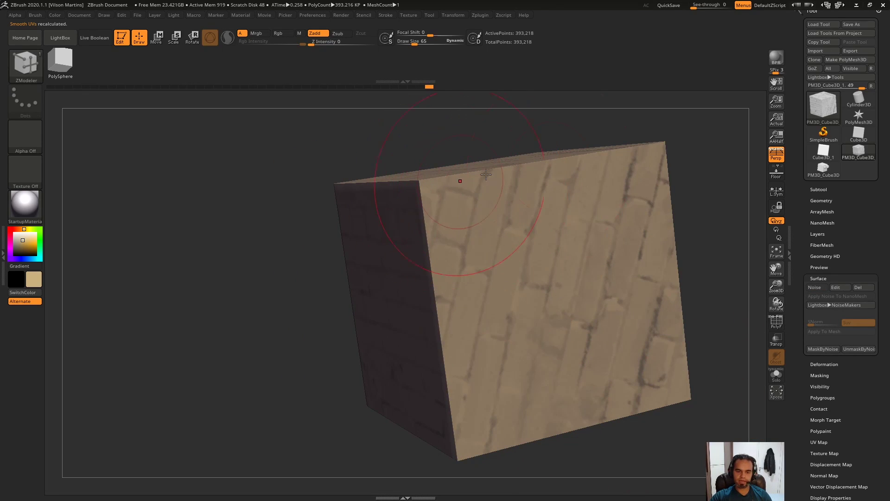
left_click_drag(738, 166, 741, 185)
left_click_drag(696, 219, 779, 238)
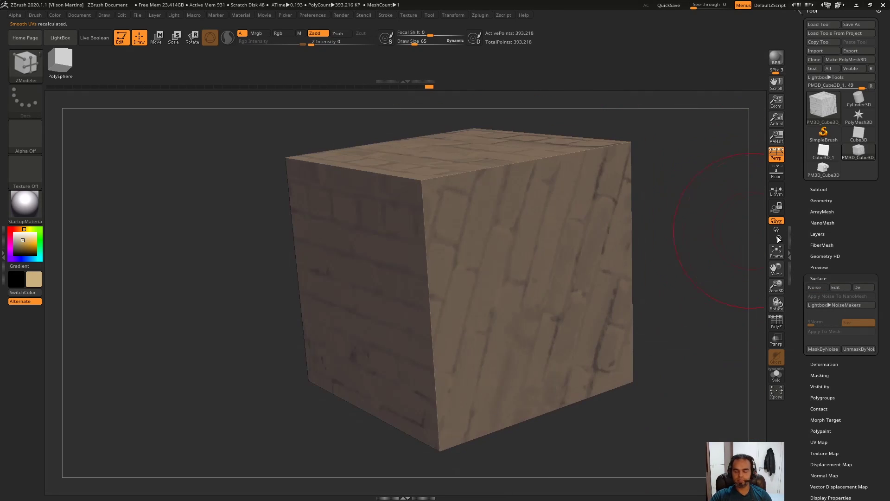
scroll(864, 265, "down", 3)
Raise the unmasked bricks with Deformation > Inflate, then undo back to a plain cube.
left_click(855, 263)
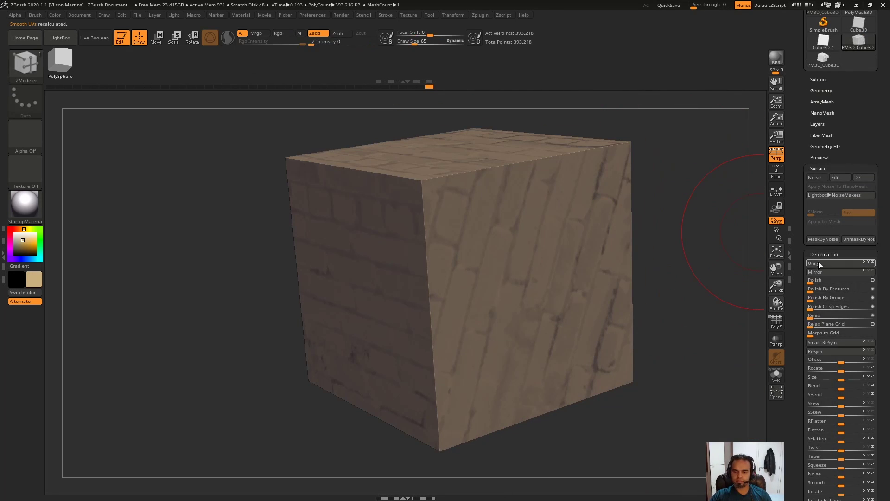
scroll(819, 262, "down", 5)
scroll(842, 335, "down", 1)
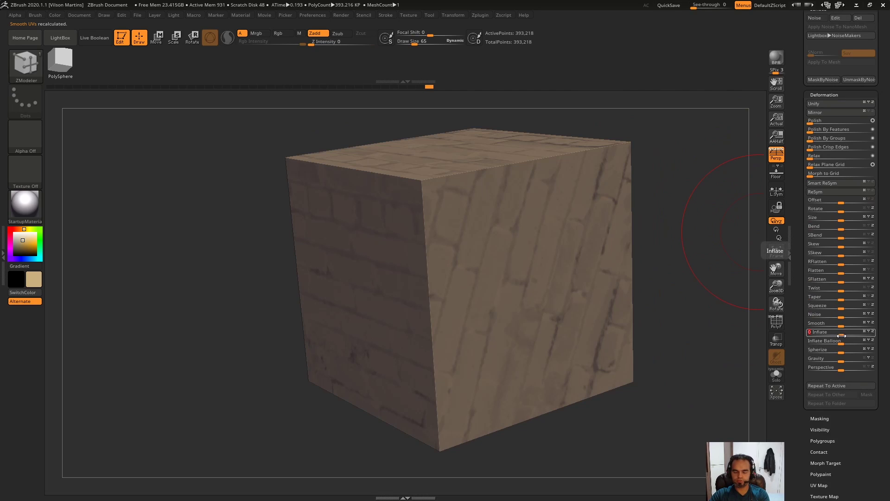
left_click_drag(842, 334, 844, 335)
left_click_drag(712, 232, 610, 215)
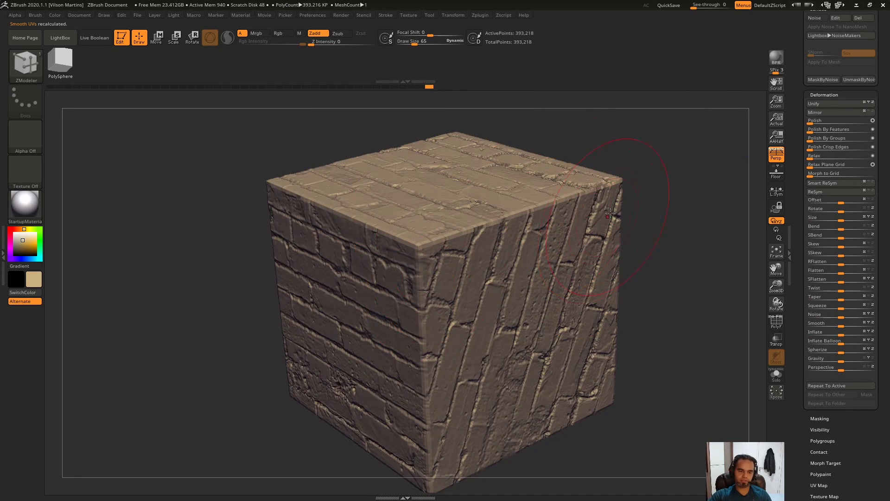
key("ctrl+z")
key("ctrl+z")
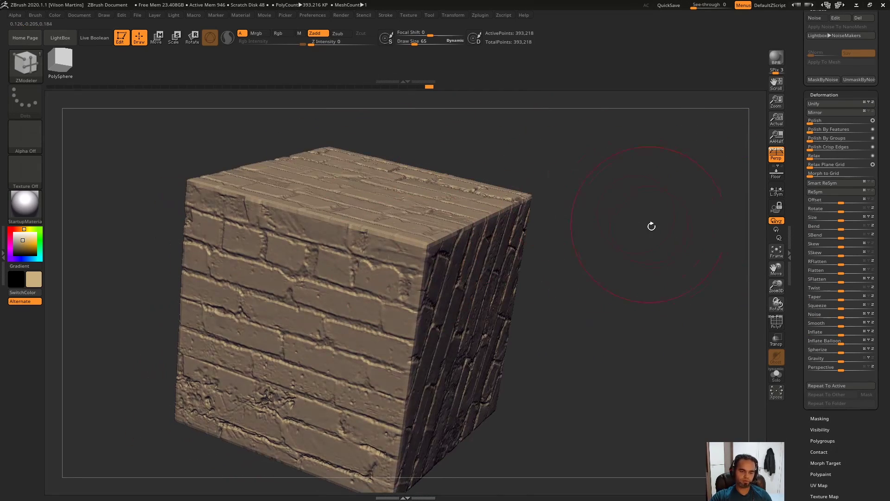
key("ctrl+z")
key("ctrl+z")
Mask a rectangular corner block of the cube spanning two faces.
left_click_drag(672, 259, 659, 180)
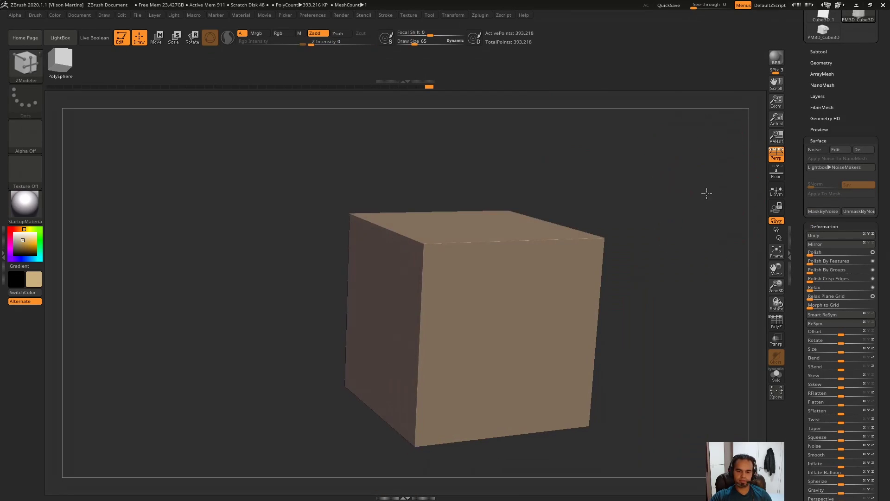
left_click_drag(717, 162, 528, 313, "ctrl")
left_click_drag(683, 218, 705, 189, "shift")
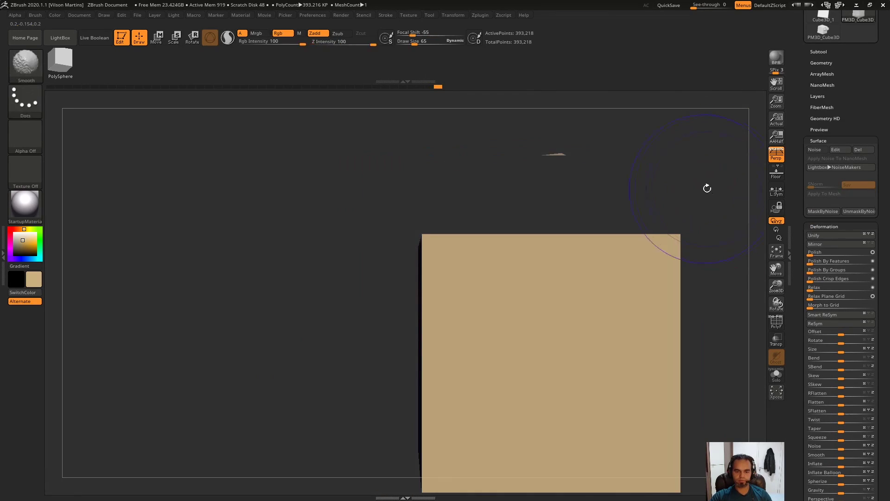
left_click_drag(731, 155, 601, 308, "ctrl")
mouse_move(715, 182)
left_mouse_down()
mouse_move(719, 134)
mouse_move(676, 198)
mouse_move(759, 200)
left_mouse_up()
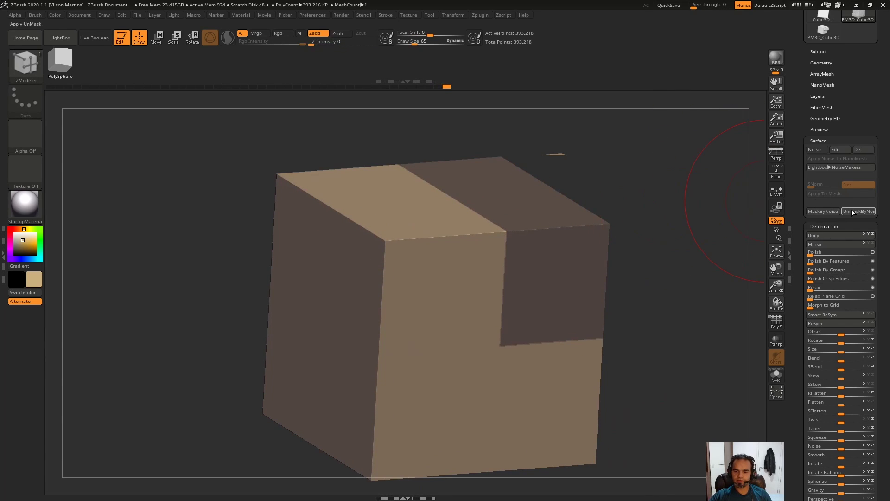
Enable brick surface noise and unmask the corner along the noise pattern.
scroll(851, 210, "up", 2)
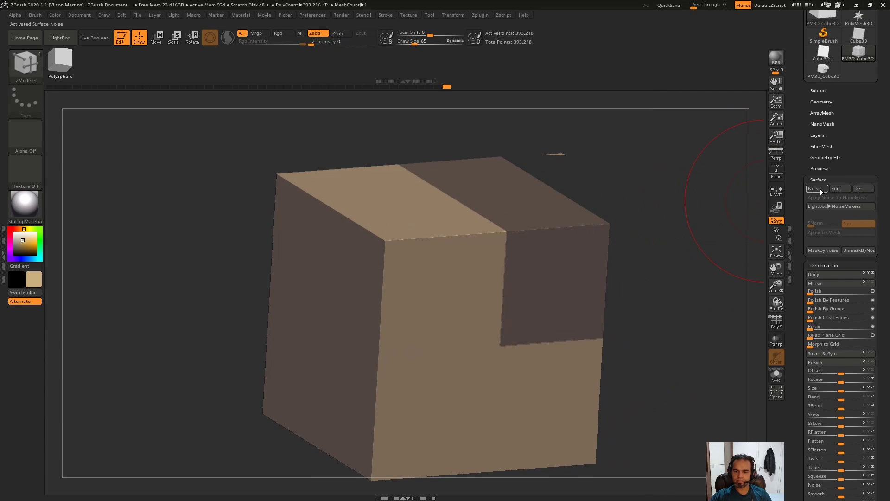
left_click(819, 188)
left_click(862, 251)
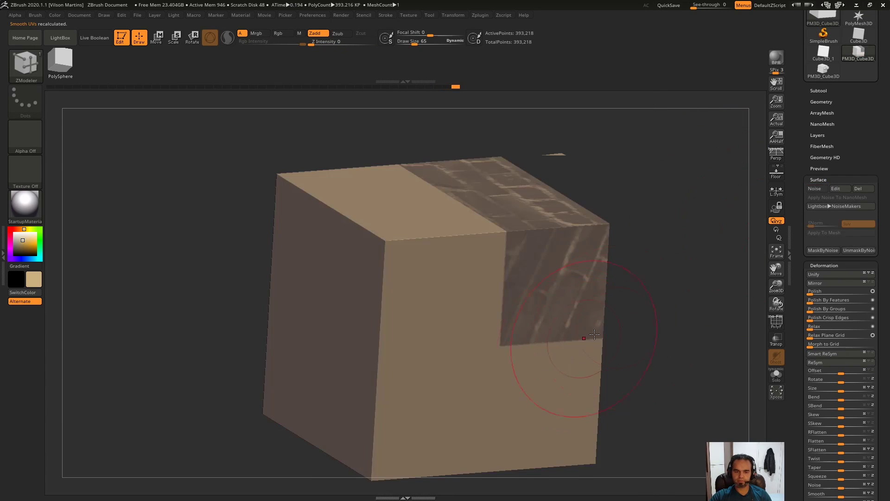
left_click_drag(692, 278, 527, 234)
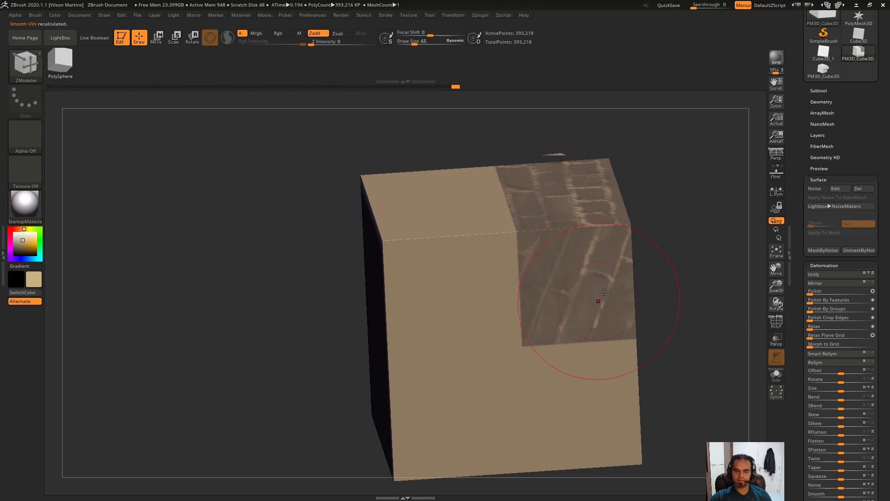
right_click_drag(605, 250, 557, 287)
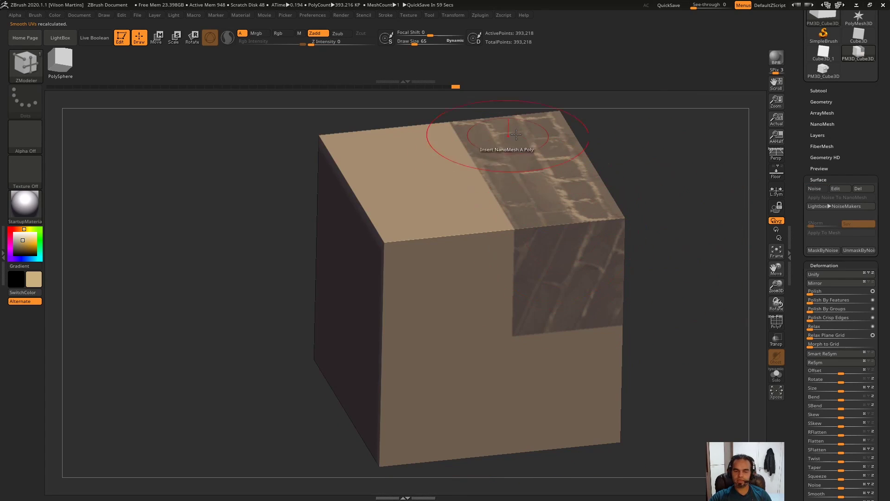
mouse_move(482, 190)
right_mouse_down()
mouse_move(681, 262)
mouse_move(655, 189)
mouse_move(598, 226)
right_mouse_up()
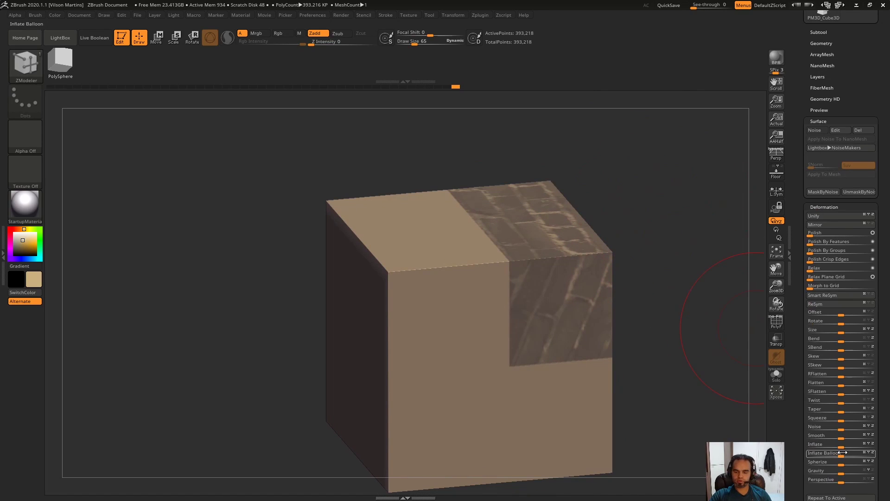
Toggle the brick surface noise on and back off while orbiting the cube.
left_click(815, 130)
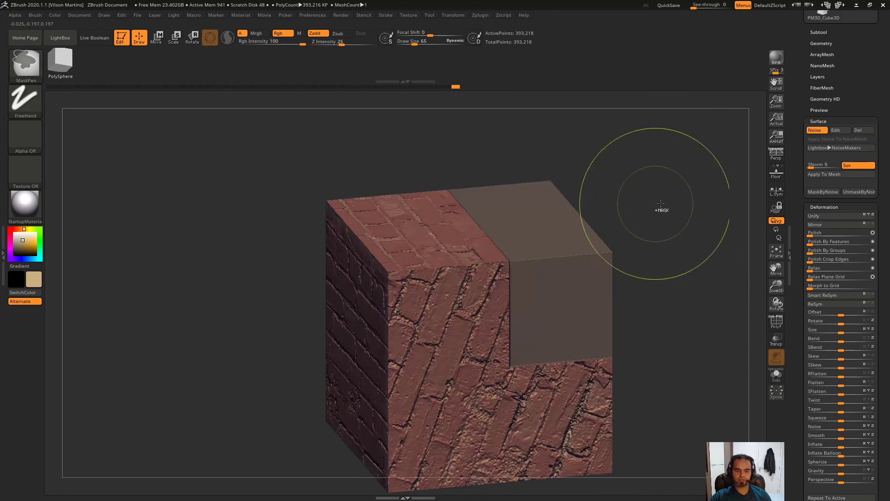
left_click_drag(683, 212, 632, 205)
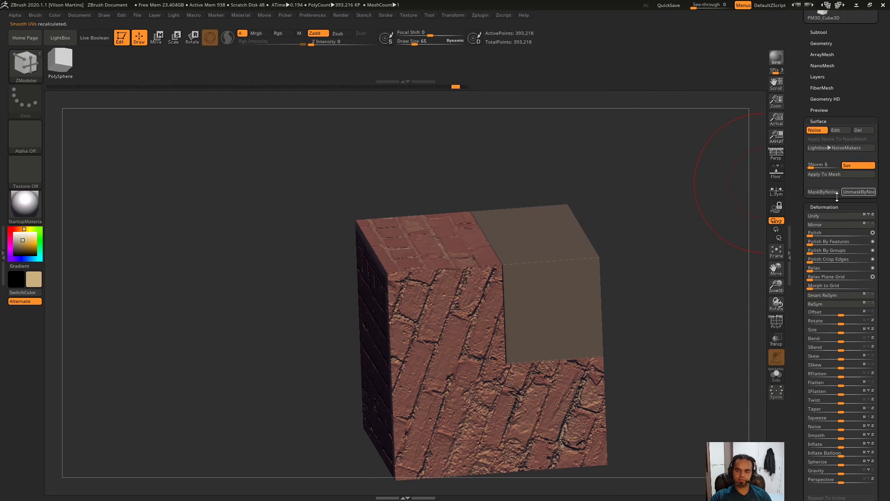
left_click(814, 129)
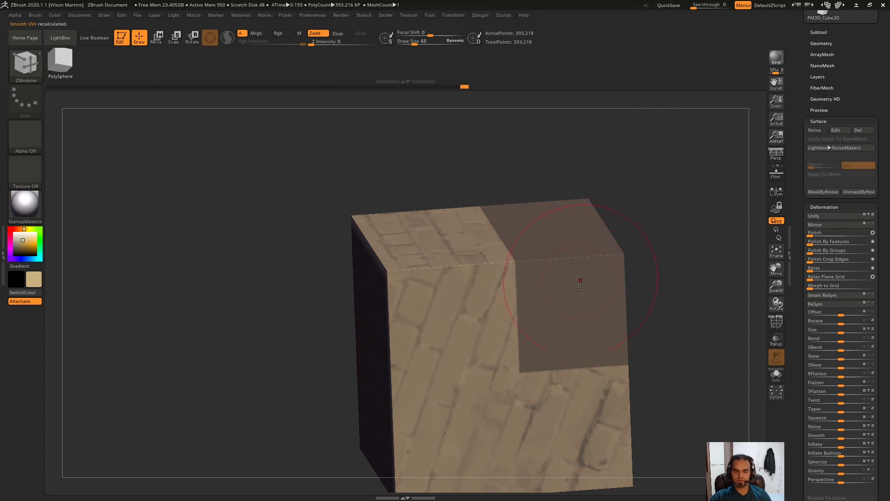
left_click_drag(616, 229, 729, 240)
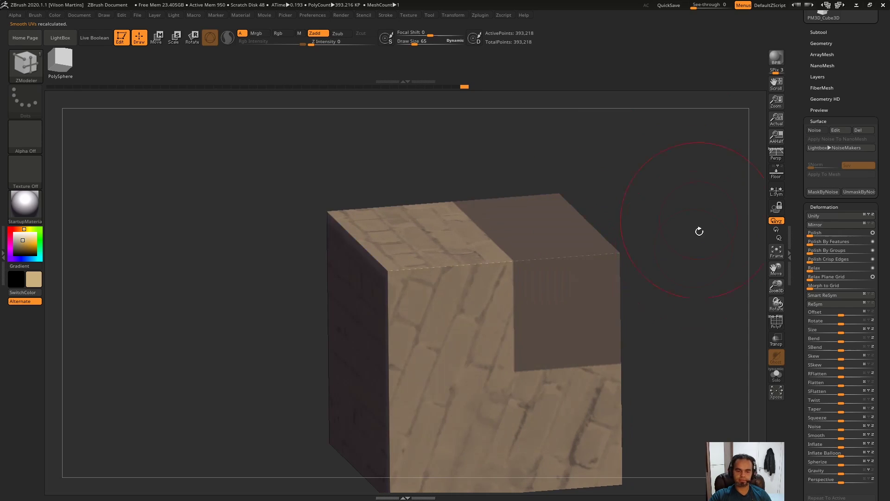
Inflate the bricks outside the masked corner, undo it, and clear the mask.
left_click_drag(839, 446, 849, 447)
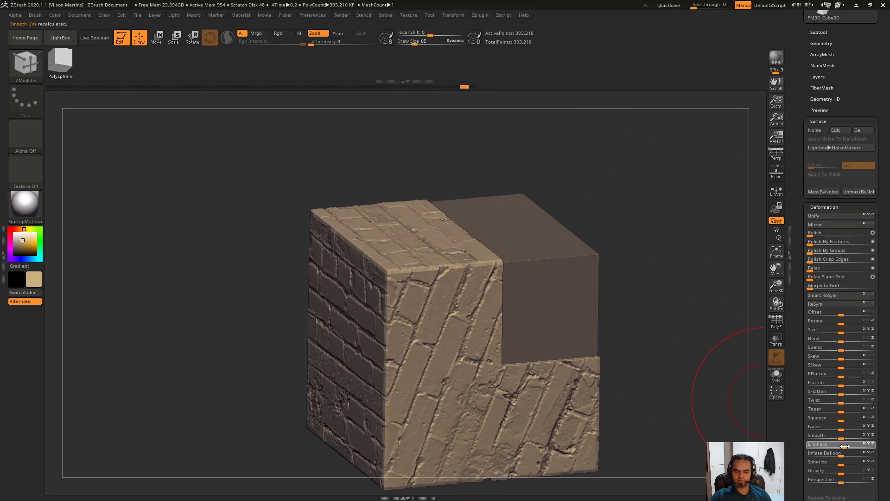
key("ctrl+z")
left_click(668, 170, "ctrl")
Re-enable the brick surface noise via the NoiseMaker, frame the cube, and expand Layers.
left_click_drag(675, 231, 662, 280)
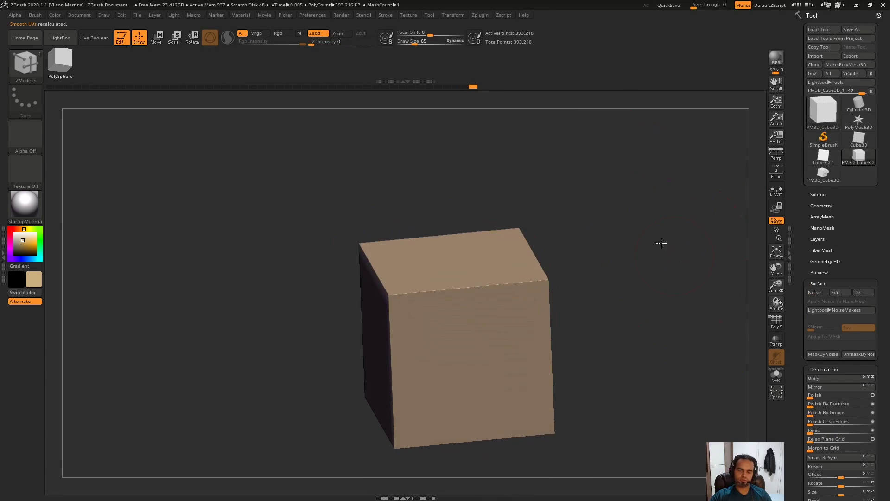
left_click(820, 293)
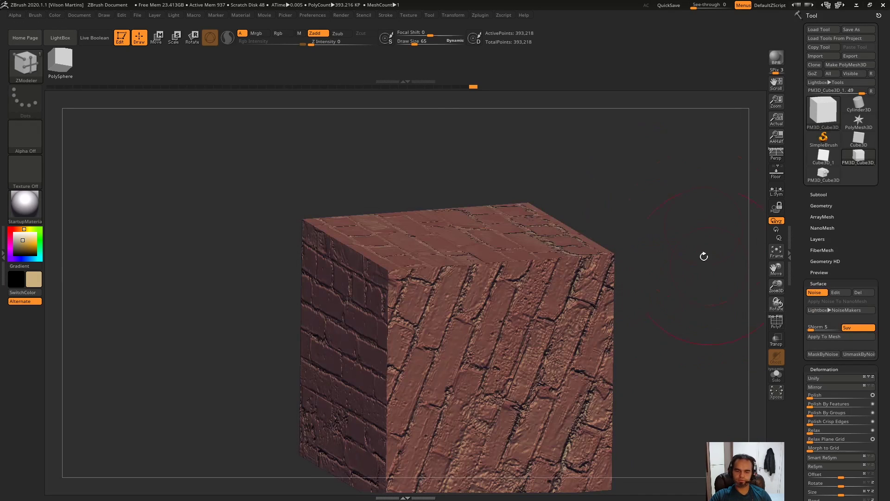
left_click(845, 311)
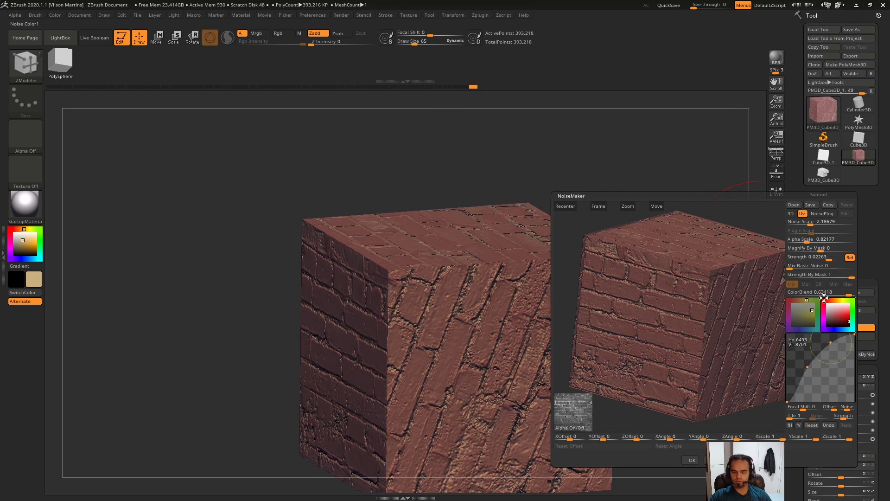
left_click(692, 460)
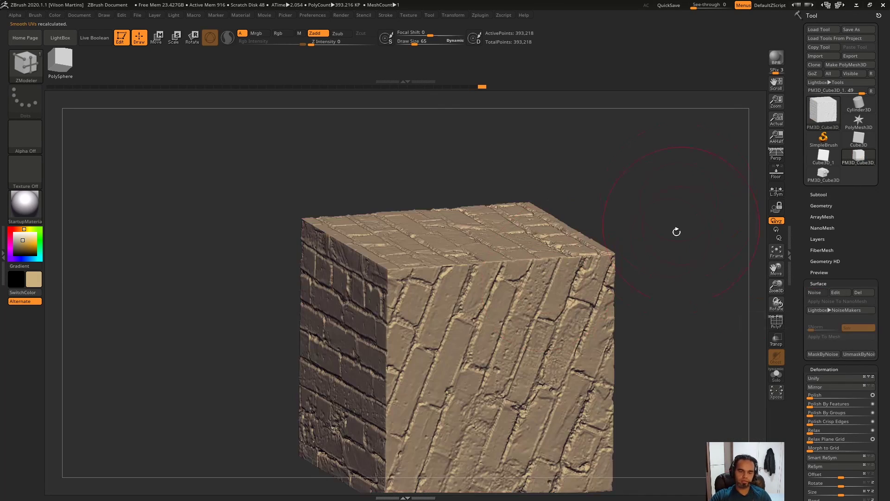
key("f")
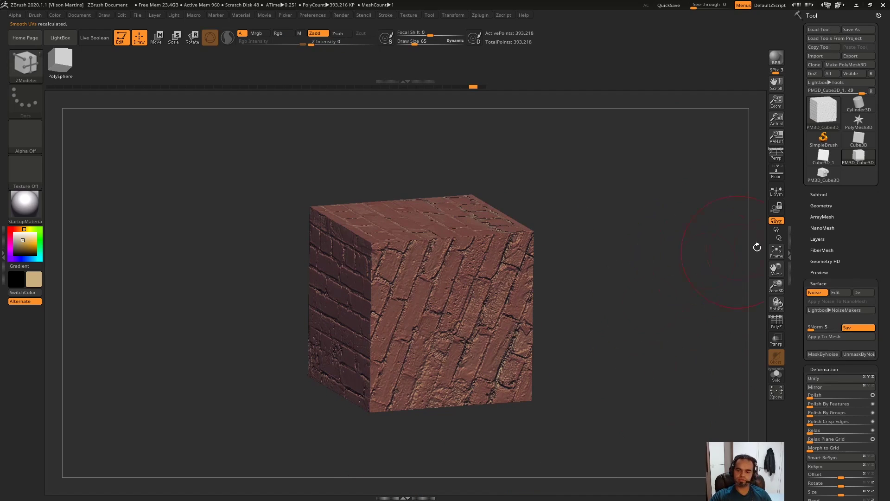
left_click(817, 238)
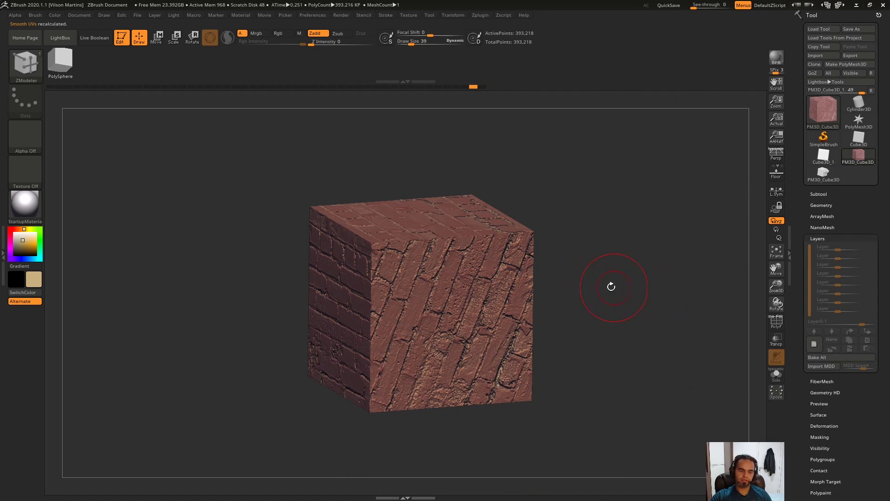
Bake the brick noise into the cube's mesh with Apply To Mesh.
mouse_move(611, 286)
left_mouse_down()
mouse_move(574, 233)
mouse_move(538, 210)
left_mouse_up()
mouse_move(682, 258)
left_mouse_down()
mouse_move(642, 225)
mouse_move(610, 224)
mouse_move(634, 201)
mouse_move(673, 202)
mouse_move(699, 223)
left_mouse_up()
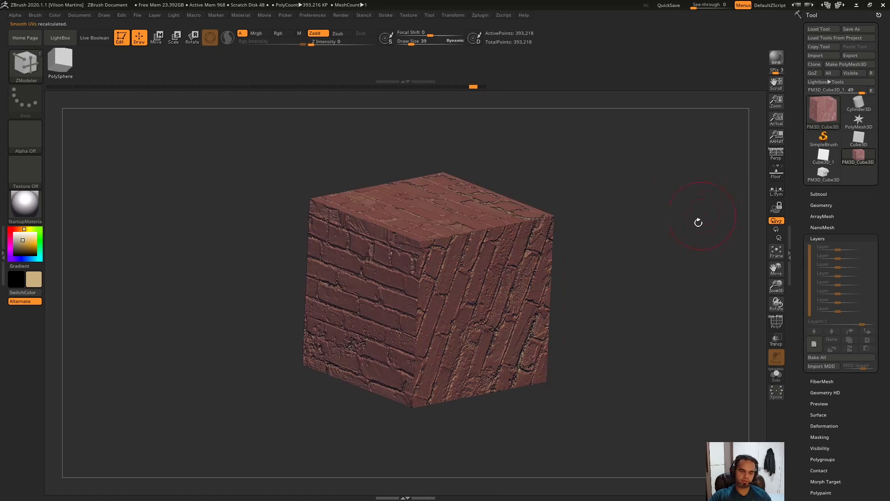
left_click_drag(703, 266, 654, 227)
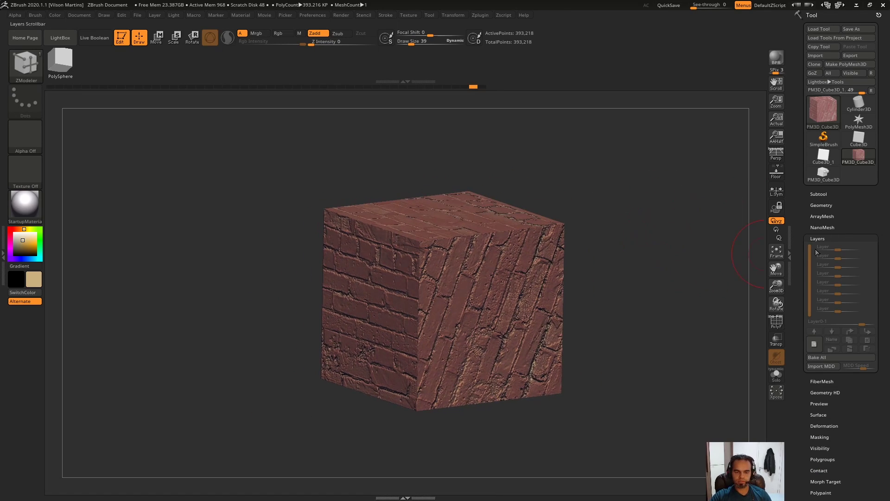
left_click(865, 246)
left_click(845, 250)
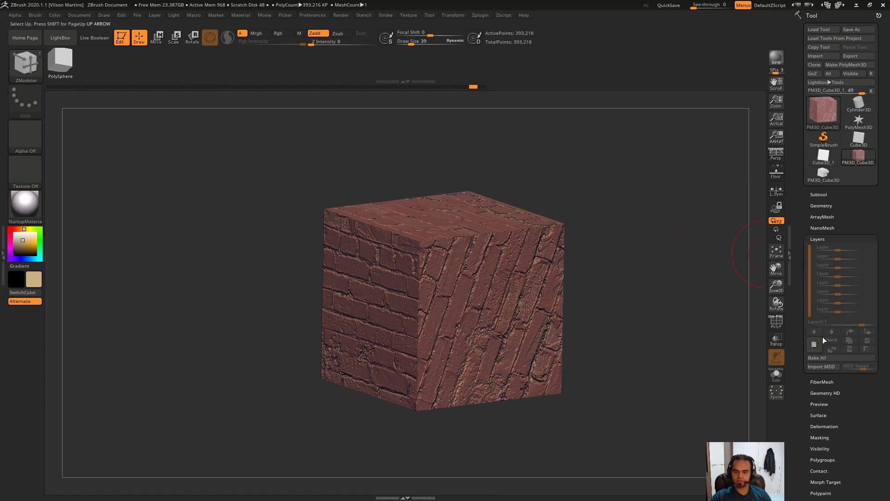
left_click(845, 250)
left_click(855, 283)
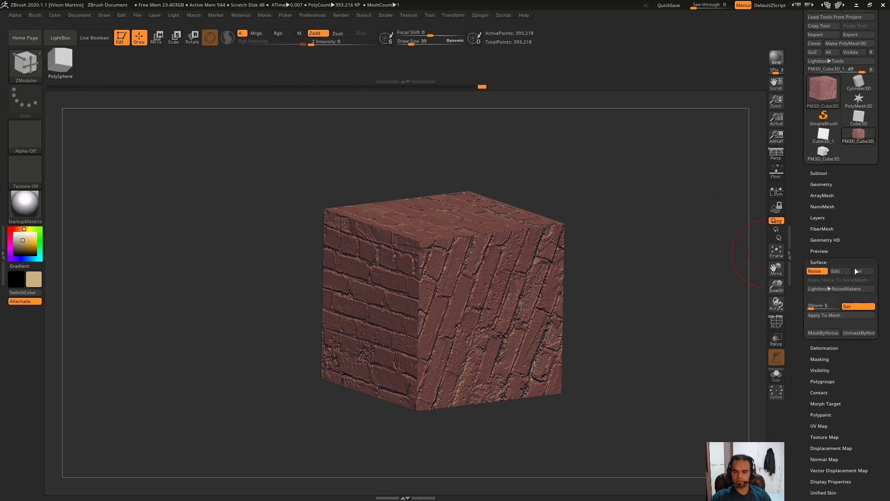
left_click(827, 314)
Toggle the new brick layer's visibility, leaving it hidden so the cube looks plain.
scroll(662, 237, "up", 2)
left_click(817, 217)
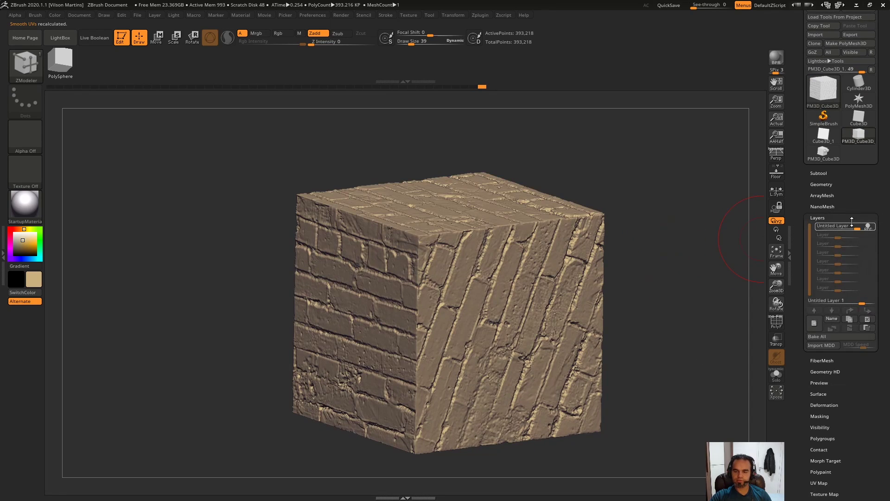
left_click(868, 226)
left_click(872, 228)
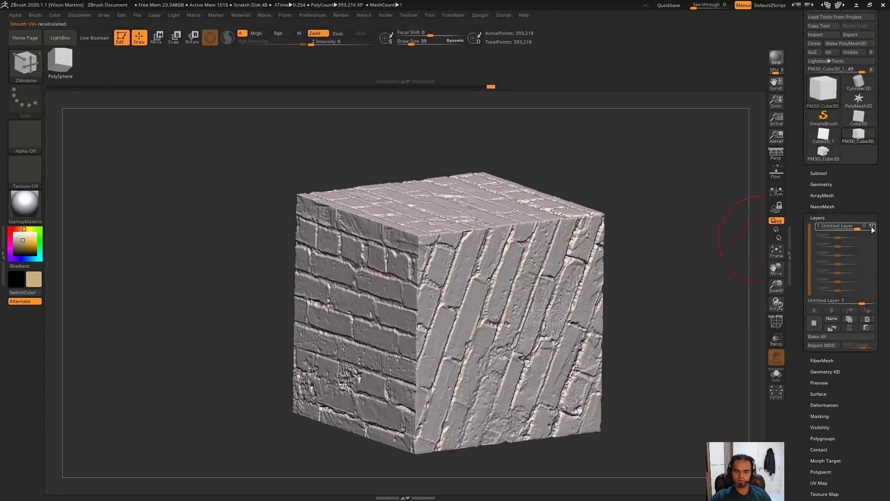
left_click(844, 217)
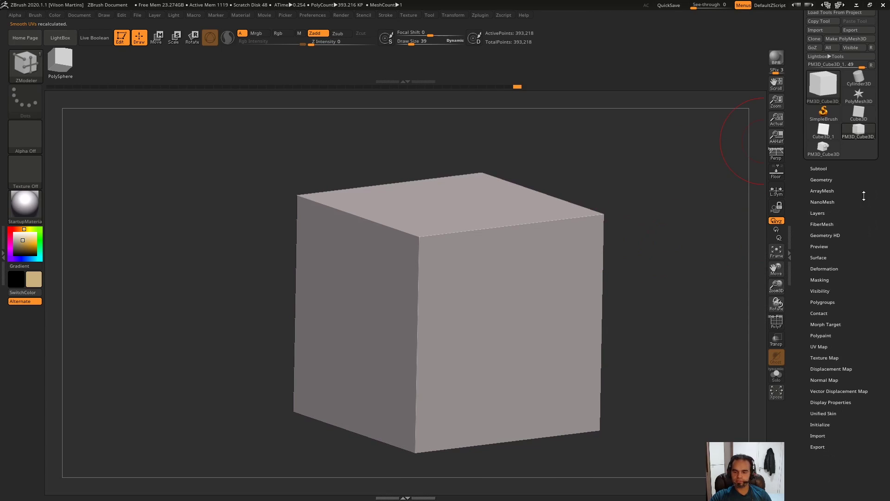
left_click(839, 280)
Show the brick layer again and erase brick detail from the front faces with the Morph brush.
left_click(830, 205)
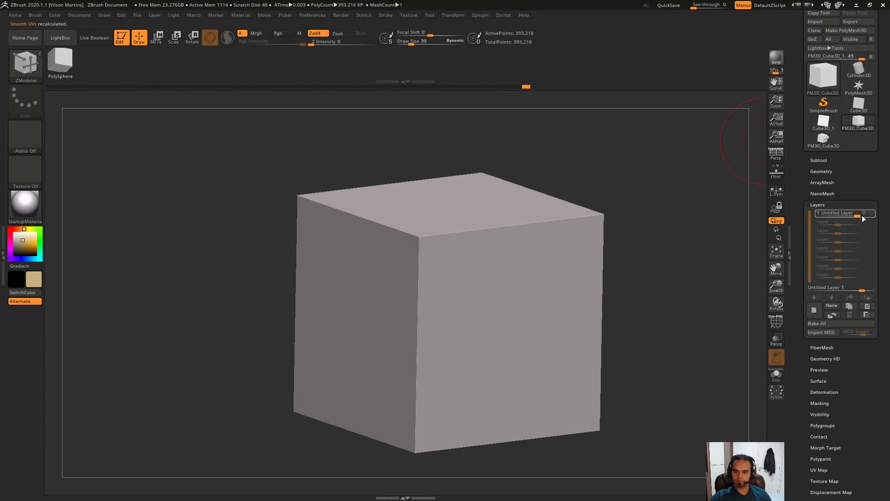
left_click(863, 215)
key("b")
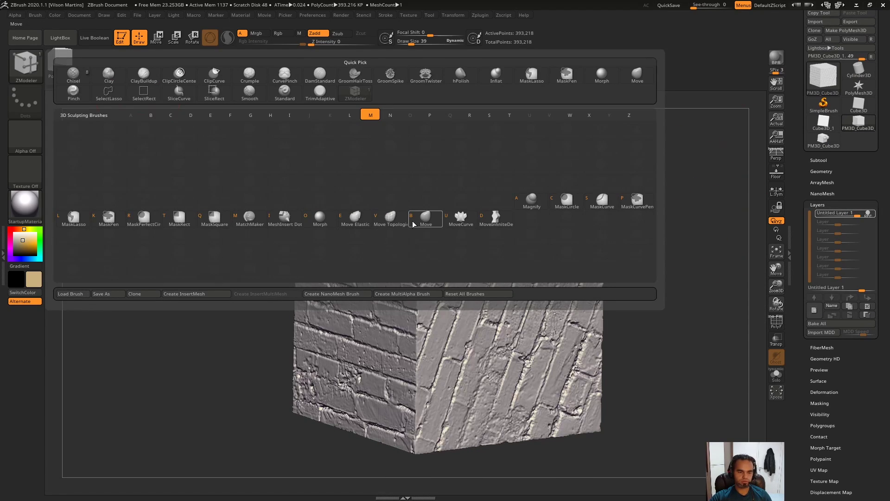
key("o")
left_click_drag(413, 224, 459, 273)
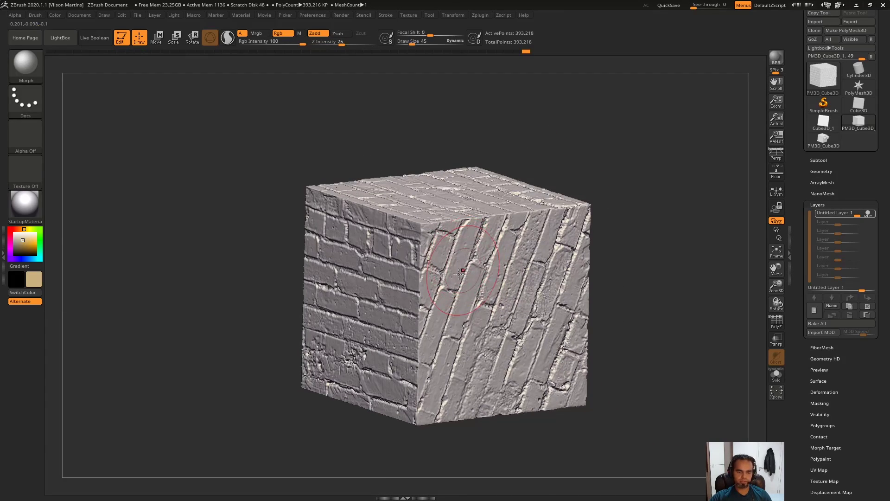
scroll(459, 274, "up", 3)
mouse_move(440, 325)
left_mouse_down()
mouse_move(482, 295)
mouse_move(523, 301)
mouse_move(419, 348)
mouse_move(385, 278)
left_mouse_up()
left_click_drag(640, 199, 709, 234)
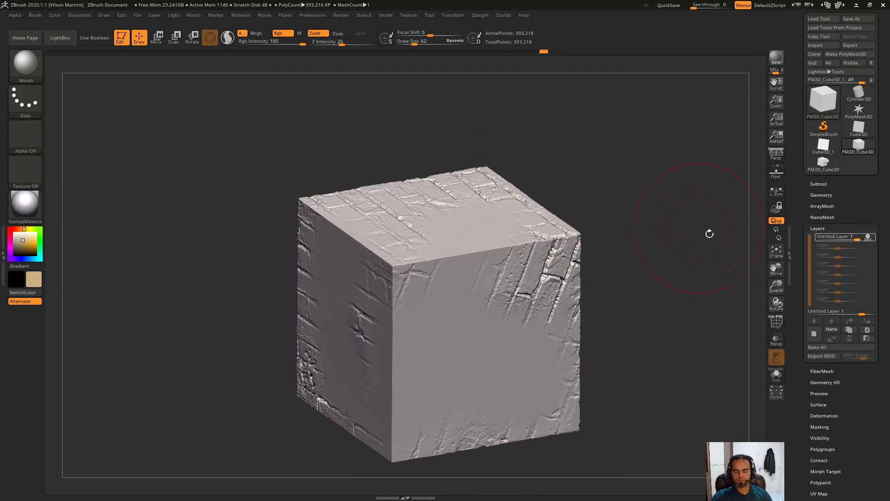
Check the Morph Target and Surface noise settings while inspecting the erased areas.
left_click(839, 228)
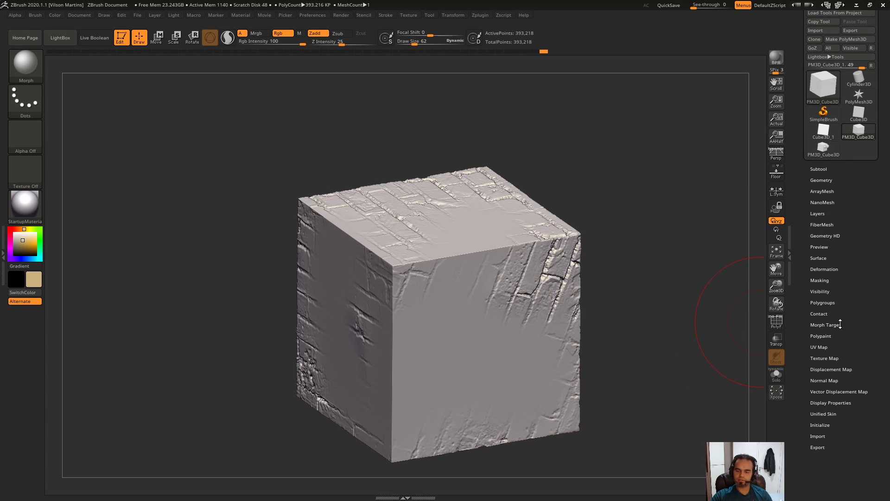
left_click(835, 324)
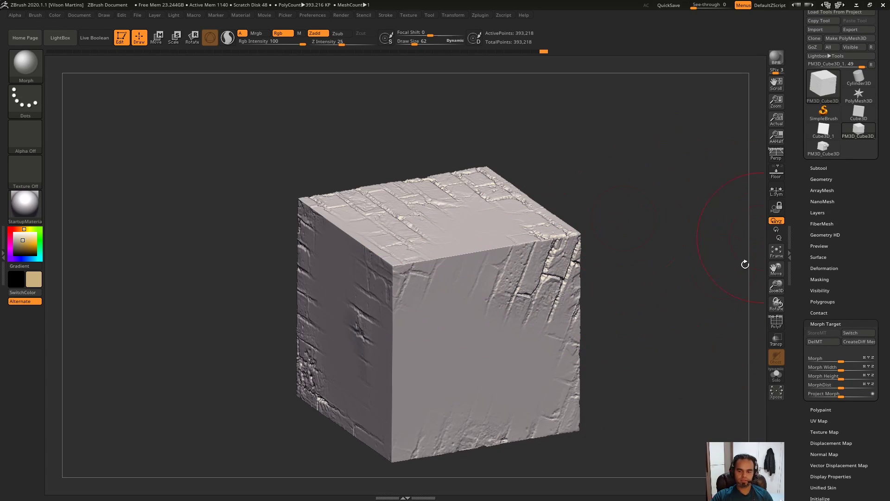
mouse_move(674, 230)
left_mouse_down()
mouse_move(598, 234)
mouse_move(616, 271)
mouse_move(725, 254)
mouse_move(664, 274)
left_mouse_up()
left_click_drag(658, 244, 695, 250)
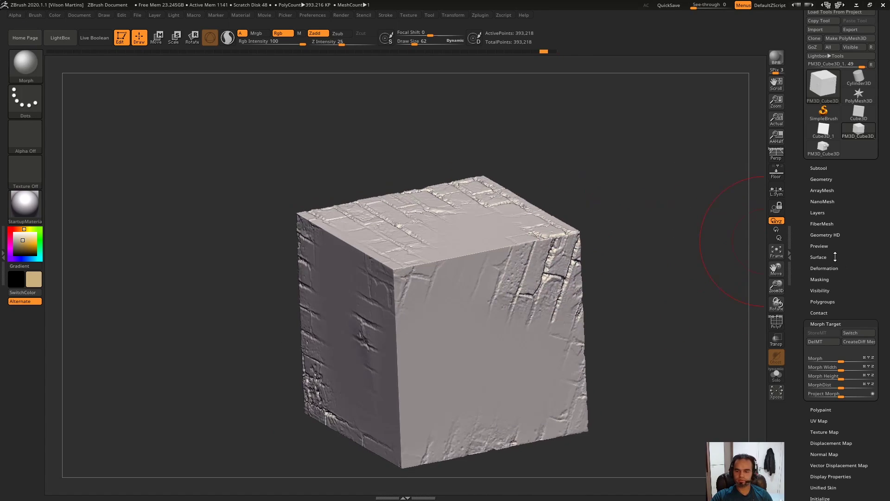
left_click(835, 257)
mouse_move(650, 274)
left_mouse_down()
mouse_move(680, 255)
mouse_move(723, 260)
left_mouse_up()
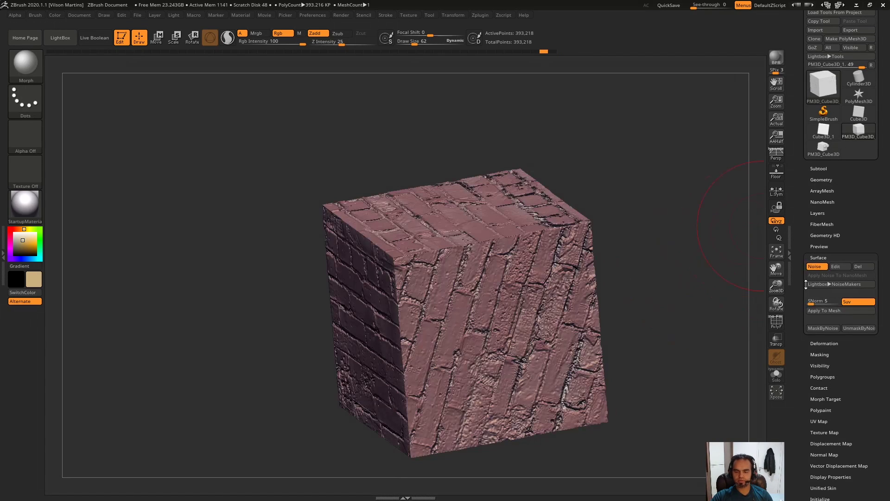
Switch to the samurai tiger, select the helmet side plate subtool, and isolate it.
left_click(840, 267)
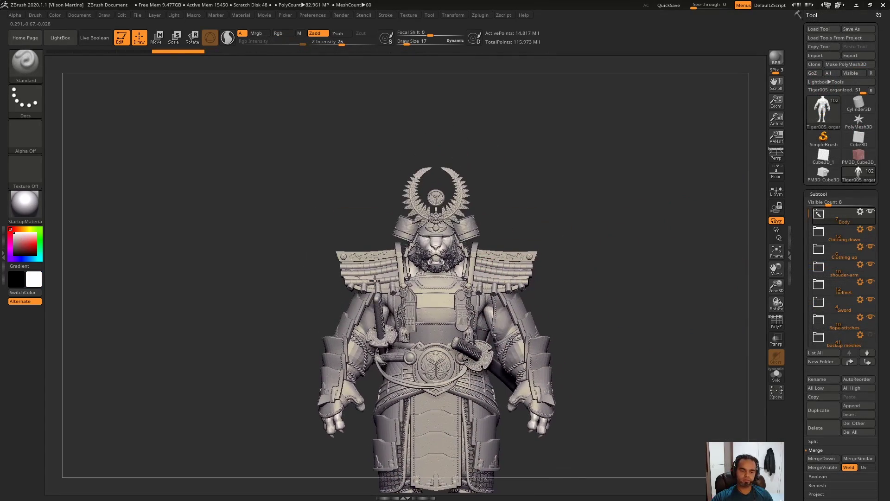
scroll(374, 278, "up", 3)
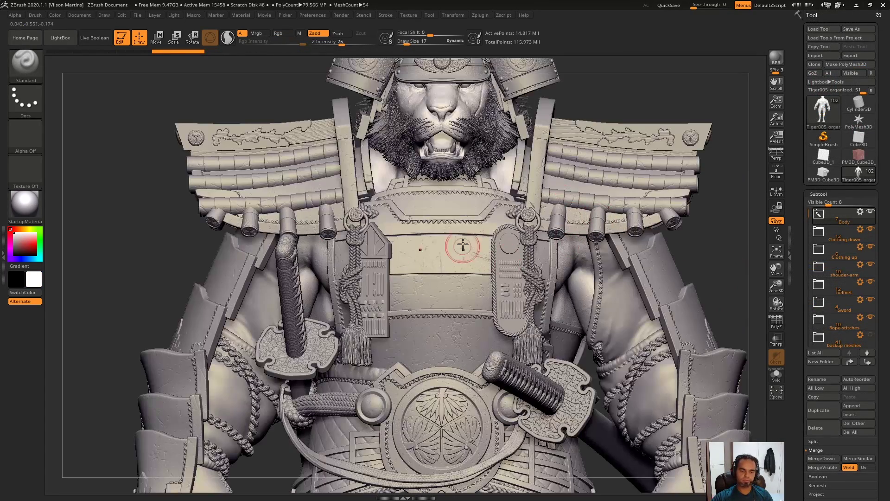
scroll(457, 249, "up", 2)
scroll(441, 253, "up", 2)
scroll(406, 256, "up", 2)
right_click_drag(406, 255, 486, 255)
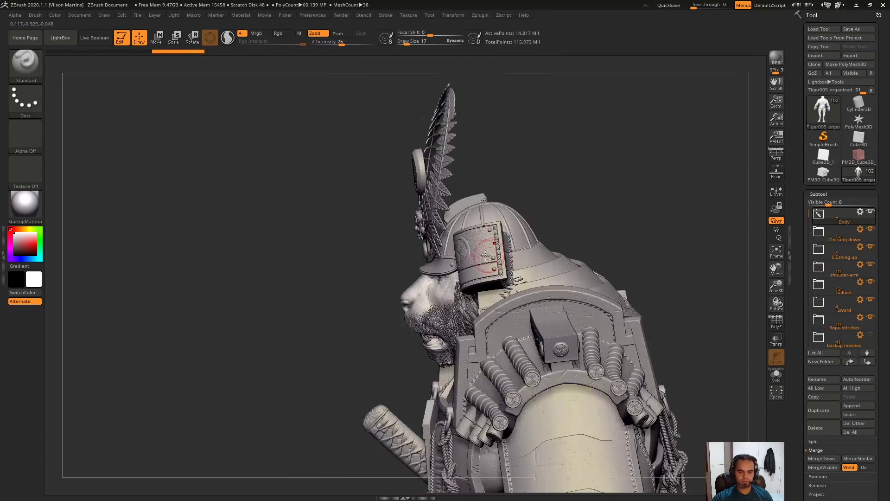
right_click_drag(429, 287, 538, 269)
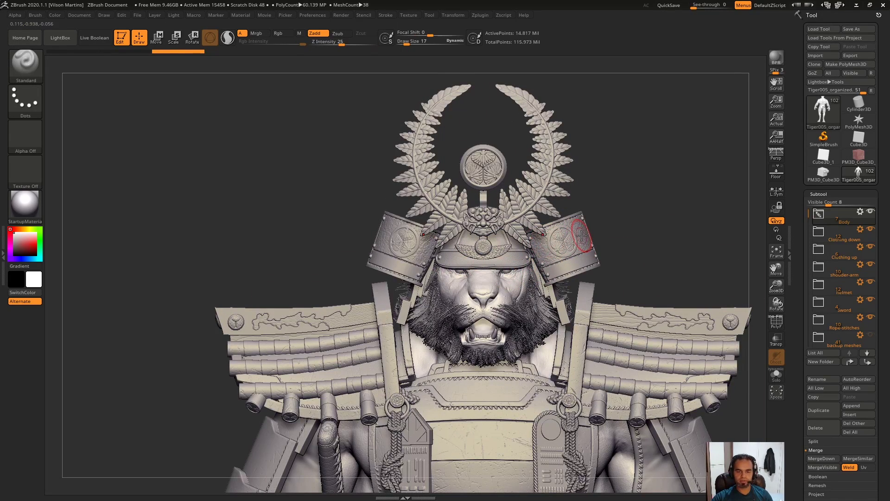
left_click(572, 241, "alt")
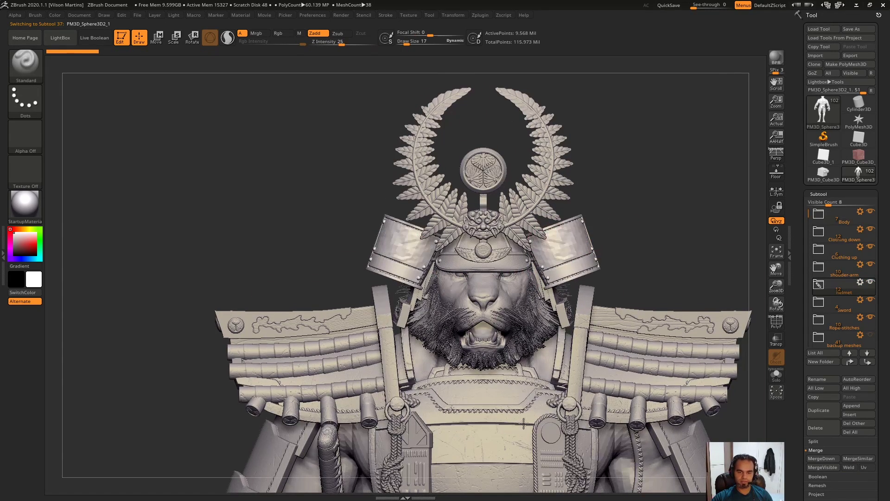
right_click_drag(619, 232, 560, 297, "alt")
key("ctrl+shift+s")
Zoom onto the helmet plate's engraved face and bake its surface noise into the mesh.
mouse_move(543, 249)
right_mouse_down()
mouse_move(587, 223)
mouse_move(517, 207)
right_mouse_up()
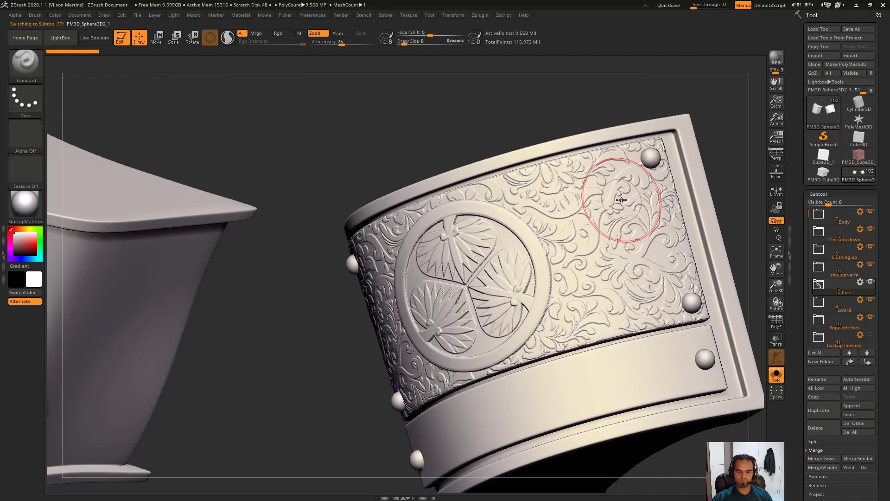
mouse_move(626, 198)
right_mouse_down()
mouse_move(620, 280)
mouse_move(616, 241)
right_mouse_up()
left_click(818, 193)
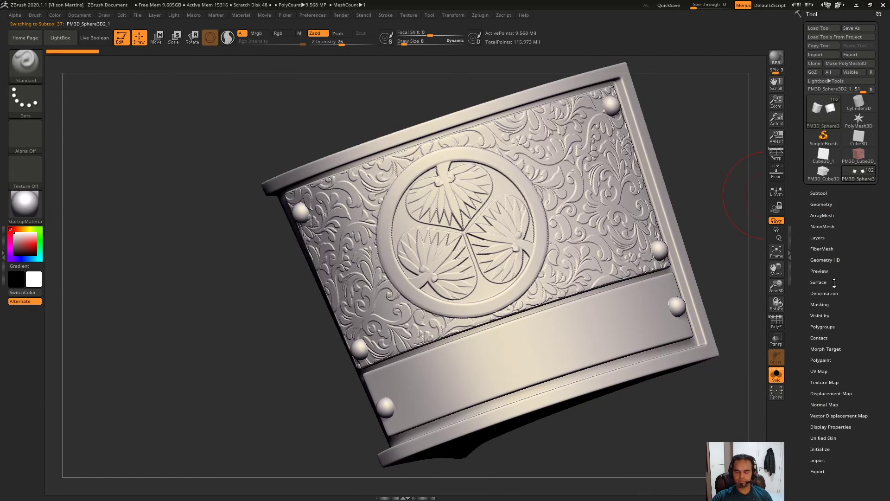
left_click(818, 282)
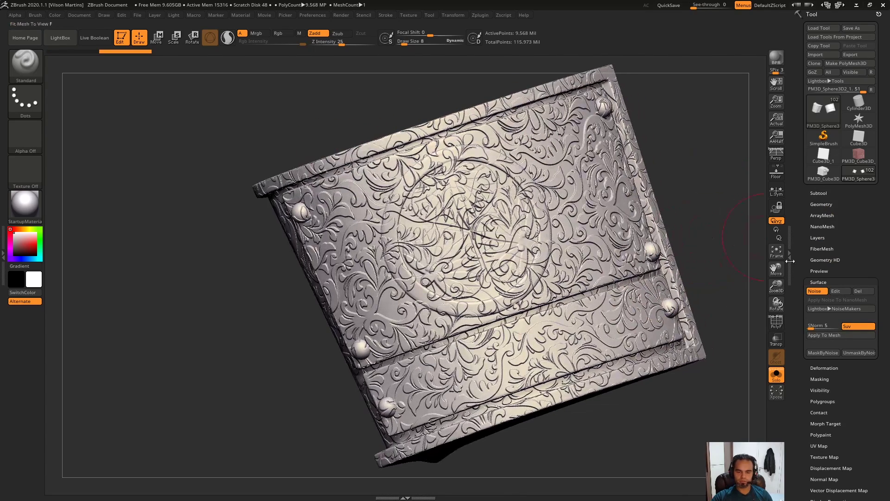
key("w")
key("q")
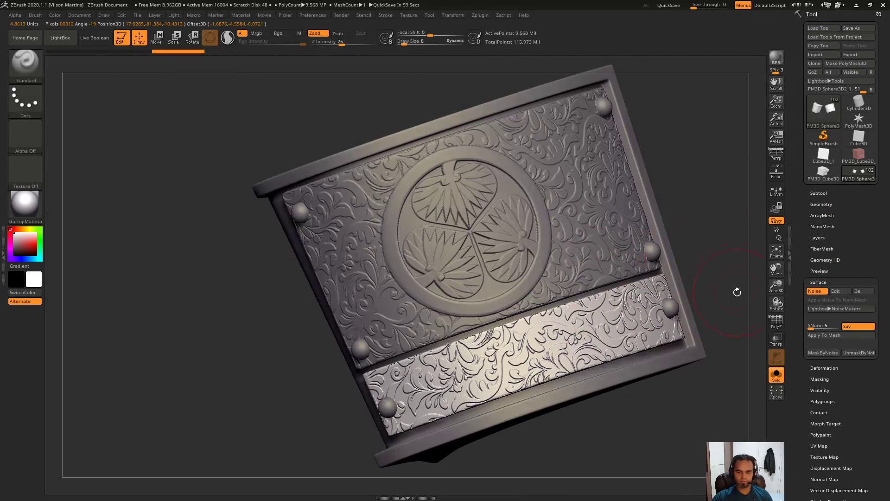
left_click(830, 340)
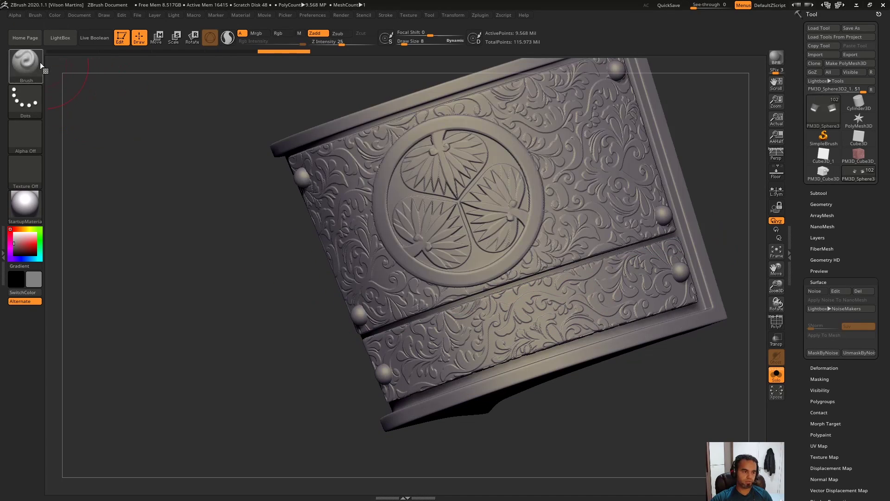
Wipe the ornament off the lower panel with the Morph brush, then undo the strokes.
key("b")
key("m")
left_click(312, 218)
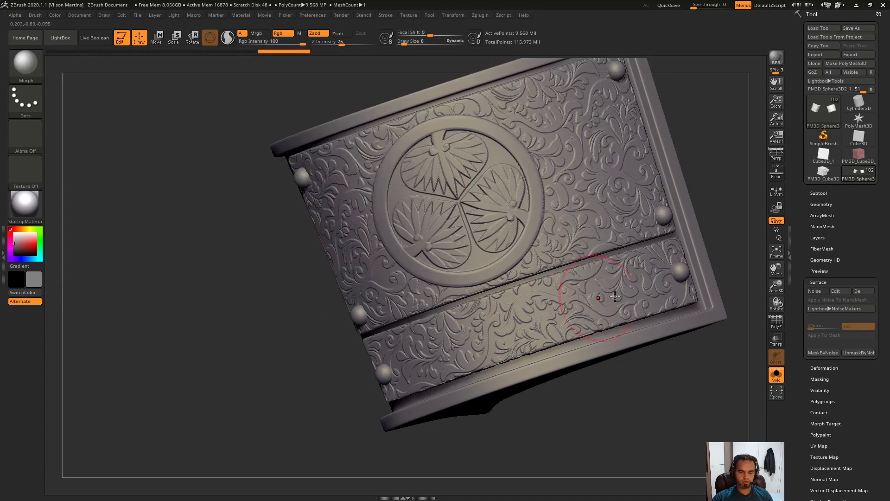
left_click_drag(497, 324, 580, 334)
left_click_drag(514, 328, 527, 323)
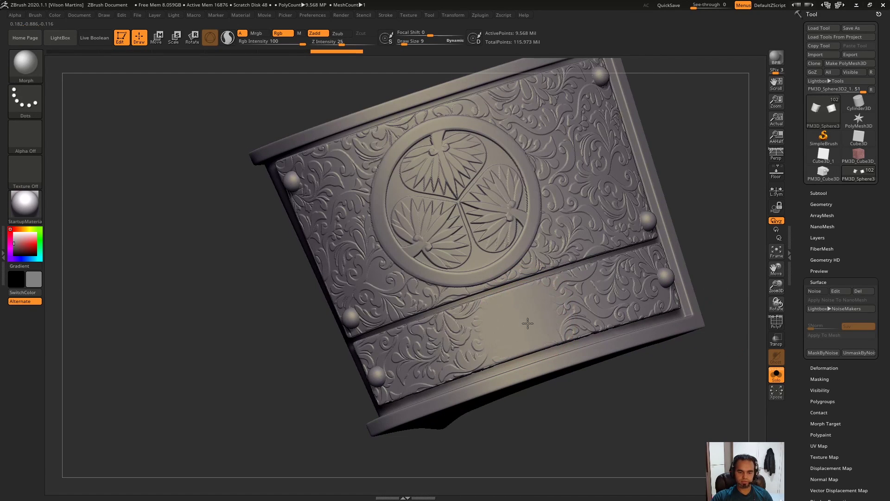
key("ctrl+z")
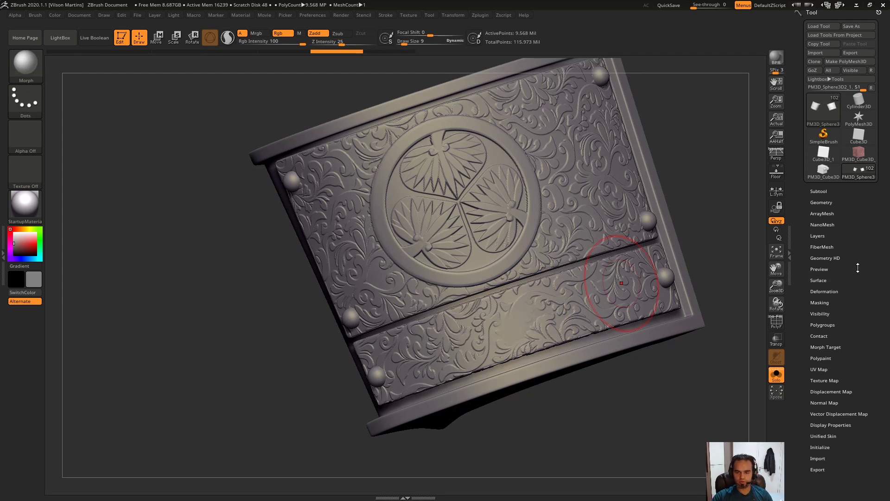
With Morph Target set, re-wipe the lower panel's ornament and show the whole samurai again.
left_click(818, 282)
left_click_drag(822, 373, 822, 315)
left_click(826, 290)
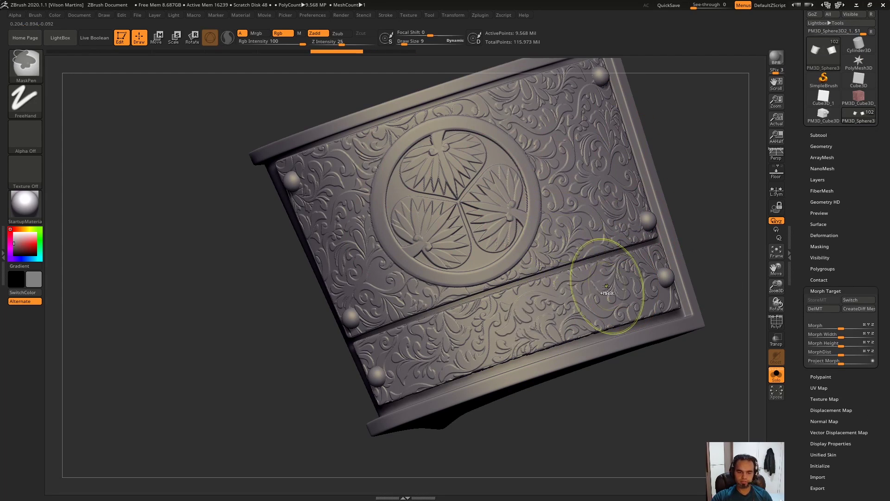
left_click_drag(702, 282, 696, 297)
mouse_move(547, 390)
left_mouse_down()
mouse_move(491, 320)
mouse_move(389, 367)
left_mouse_up()
left_click_drag(566, 353, 626, 302)
mouse_move(719, 248)
left_mouse_down()
mouse_move(721, 175)
mouse_move(699, 308)
left_mouse_up()
left_click(776, 374)
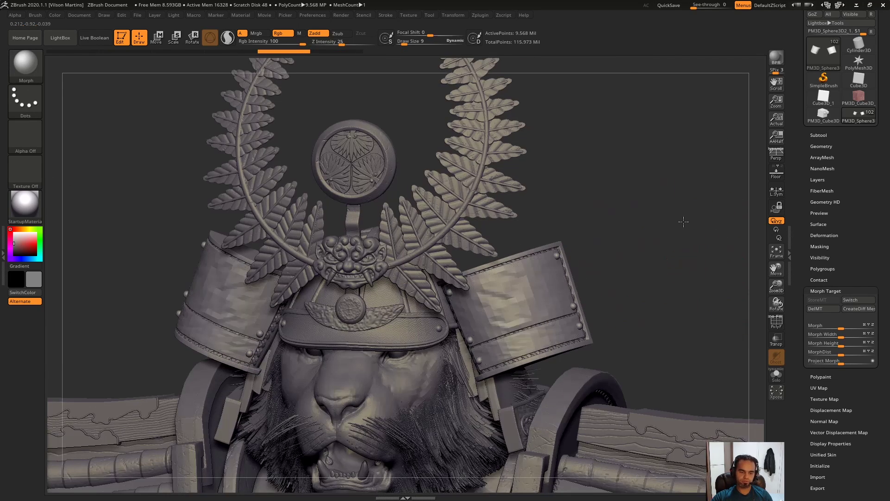
Select Tiger005_organized, pick the Move brush, and solo the scratched chest plate facing the camera.
mouse_move(683, 221)
left_mouse_down("alt")
mouse_move(691, 201)
mouse_move(668, 230)
left_mouse_up("alt")
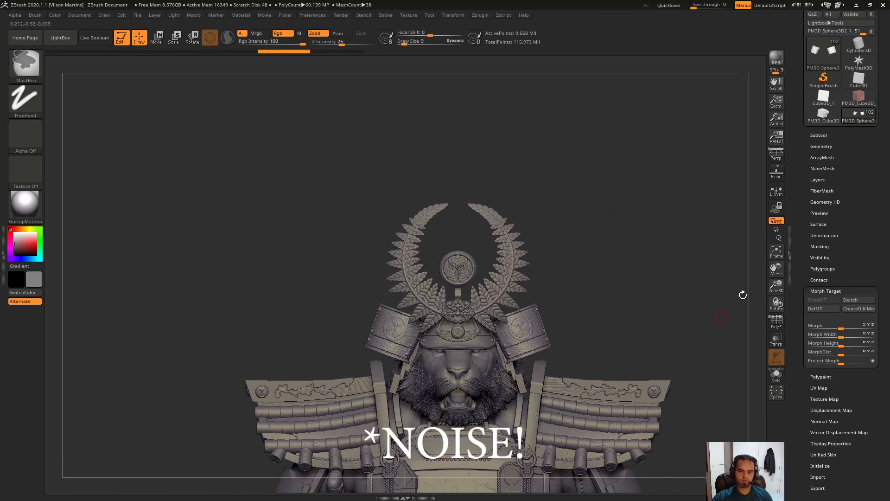
left_click(457, 366, "alt")
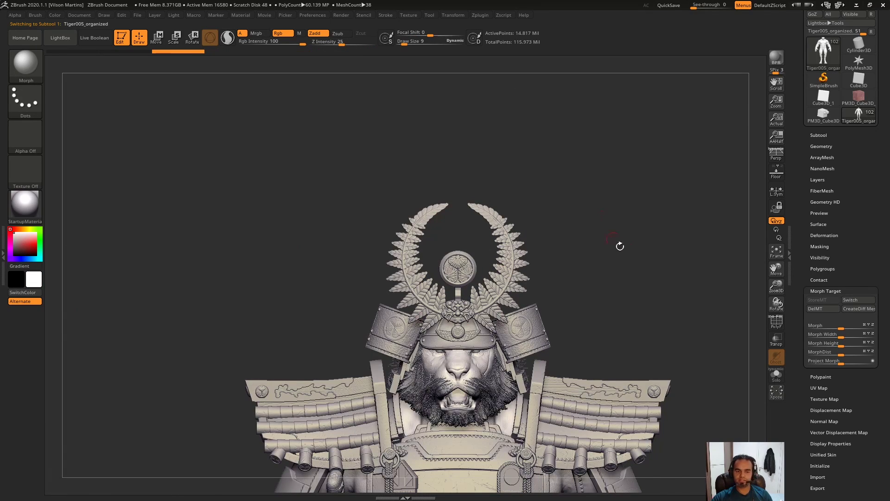
left_click(46, 70)
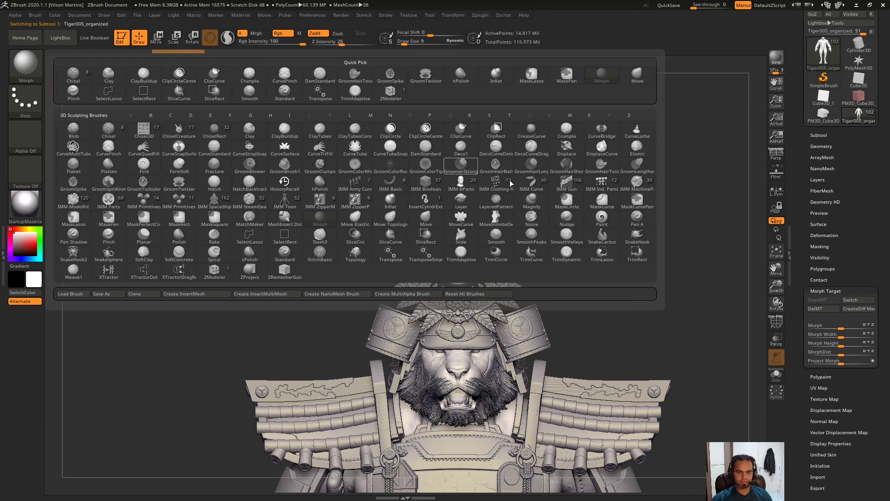
key("m")
key("v")
left_click_drag(644, 242, 527, 297, "alt")
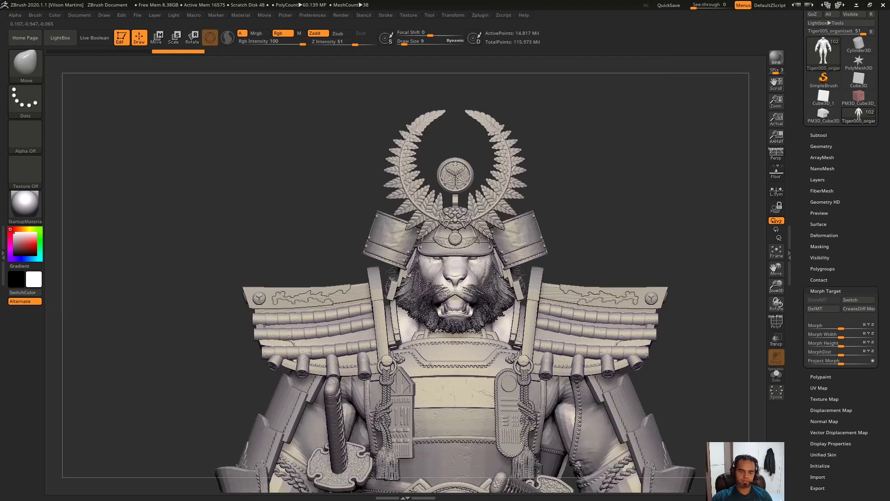
left_click_drag(502, 486, 441, 343, "alt")
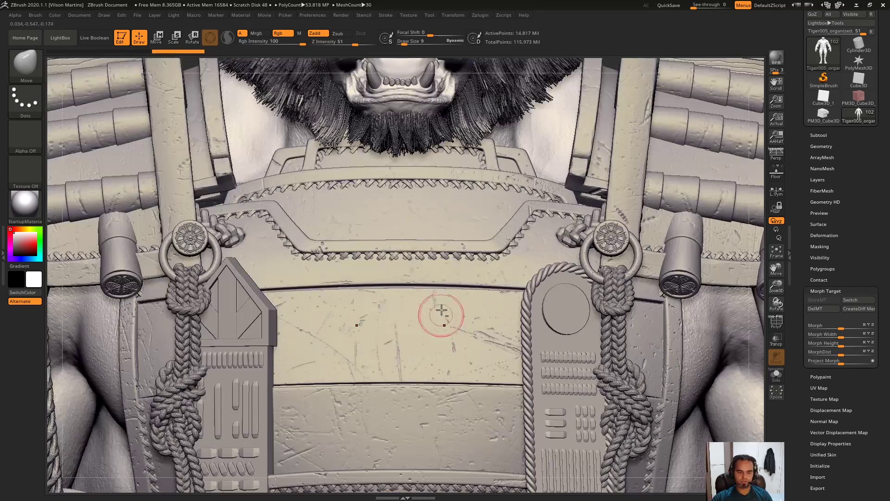
left_click(439, 311, "alt")
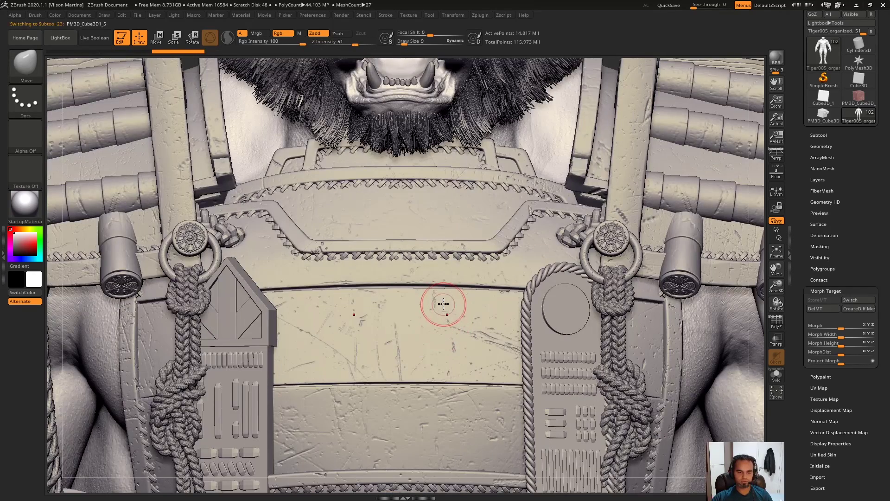
left_click_drag(602, 278, 741, 263)
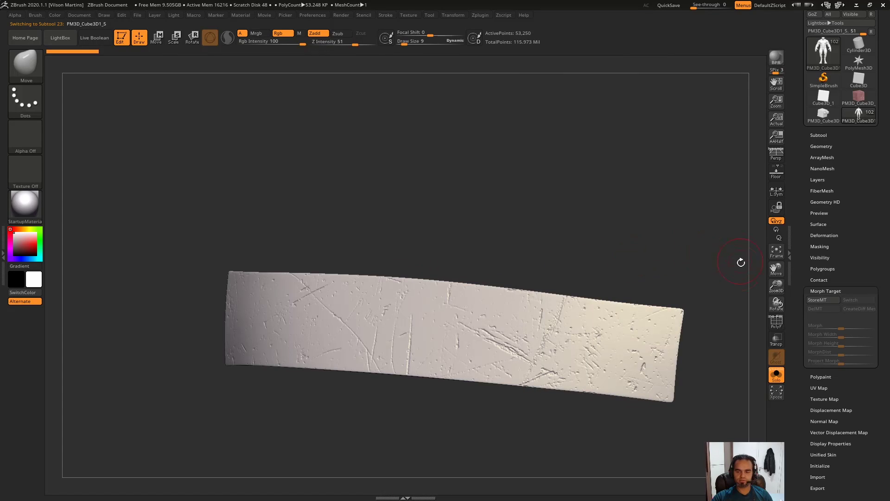
Switch the chest plate's scratch surface noise off and back on to compare.
left_click(831, 291)
mouse_move(650, 244)
left_mouse_down()
mouse_move(593, 215)
mouse_move(715, 176)
left_mouse_up()
left_click(821, 145)
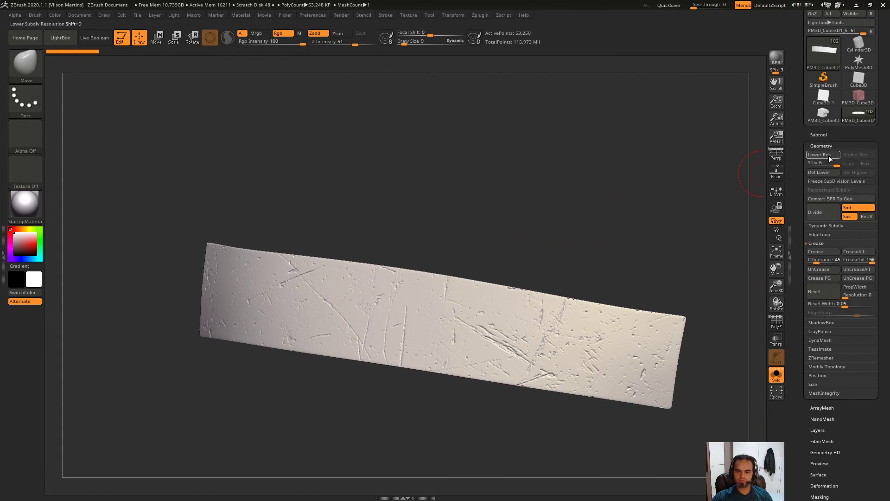
left_click(821, 146)
left_click(818, 225)
left_click(812, 234)
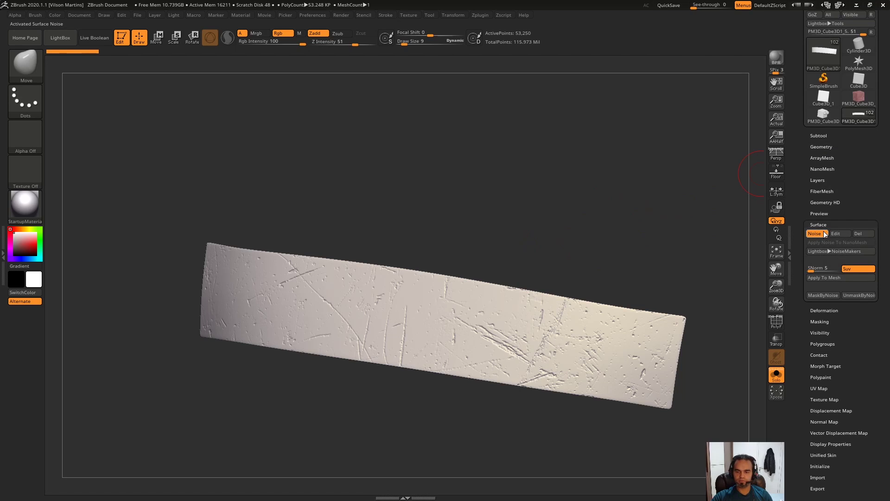
left_click(824, 234)
left_click(823, 235)
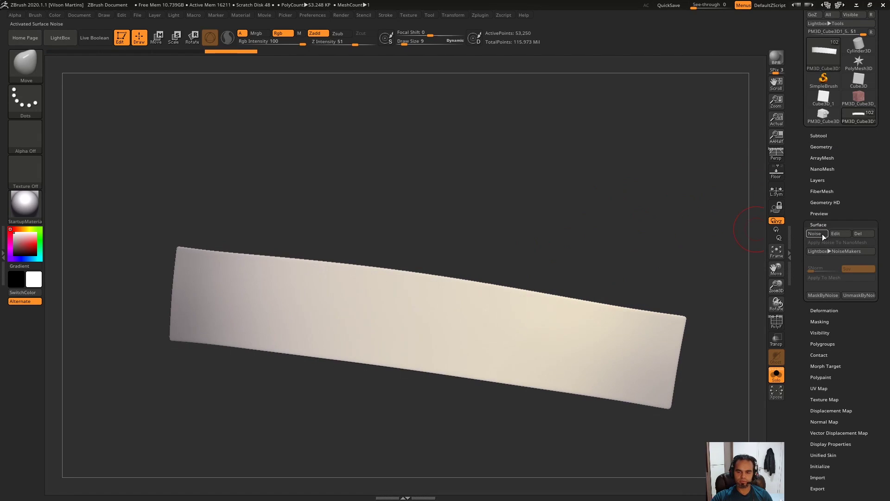
left_click(823, 235)
Isolate the shoulder plate subtool to inspect it, then restore the full samurai model.
key("alt+s")
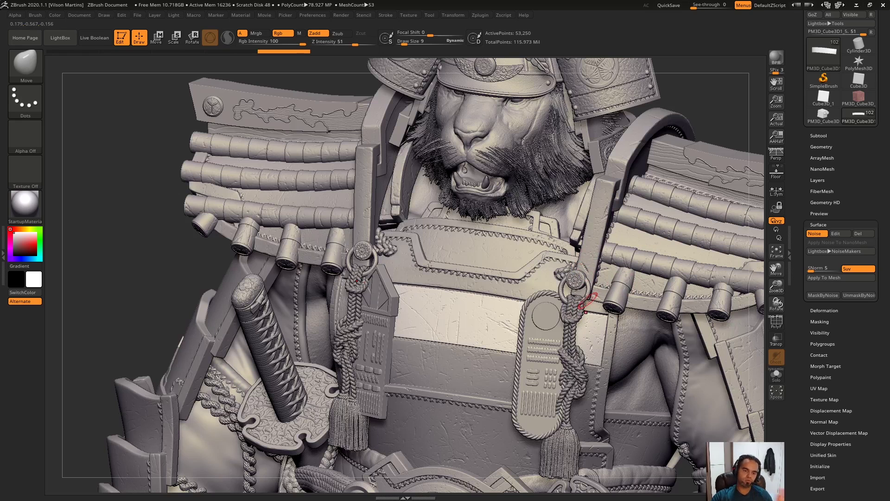
left_click(605, 226, "alt")
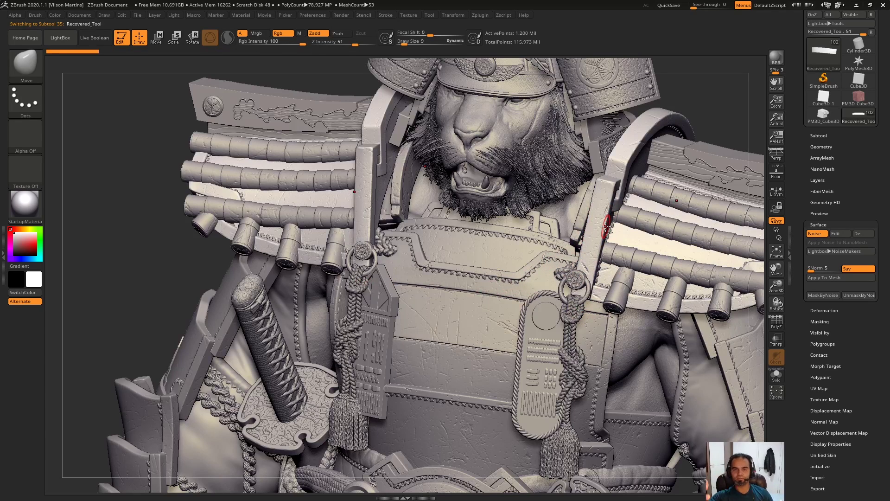
key("alt+s")
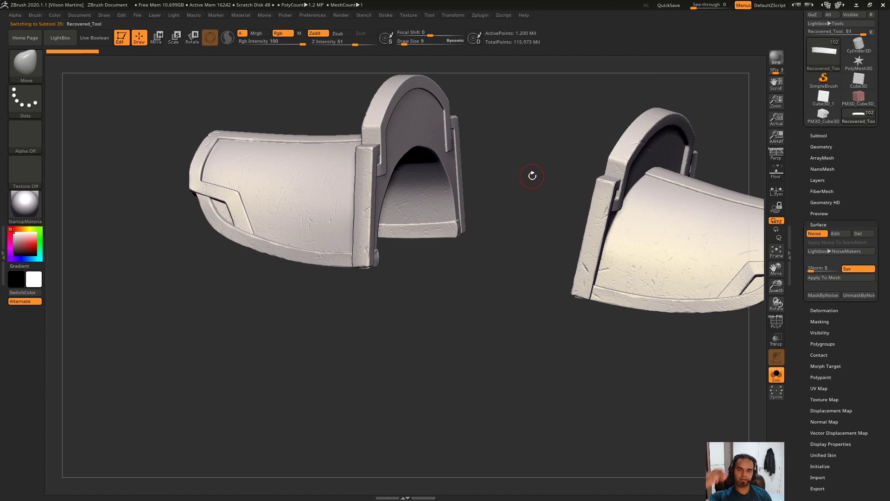
left_click_drag(582, 230, 509, 235)
key("alt+s")
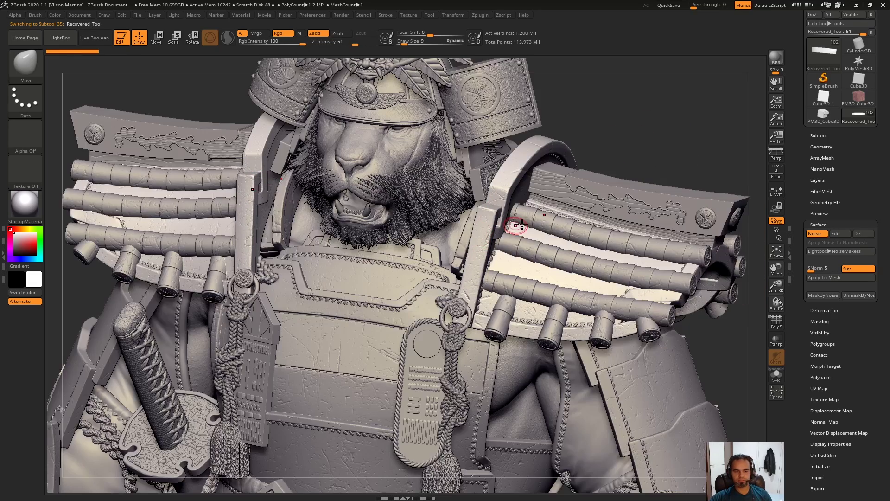
Survey the belt crest, sword hilt and chest, then select the braided rope subtool.
mouse_move(506, 248)
right_mouse_down()
mouse_move(589, 345)
mouse_move(598, 250)
mouse_move(494, 187)
mouse_move(395, 285)
mouse_move(395, 163)
right_mouse_up()
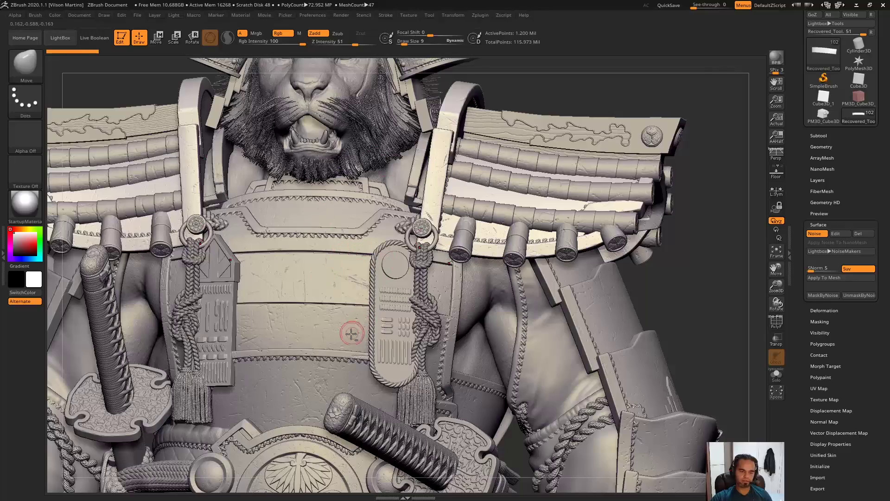
mouse_move(383, 209)
right_mouse_down("alt")
mouse_move(383, 169)
mouse_move(523, 351)
right_mouse_up("alt")
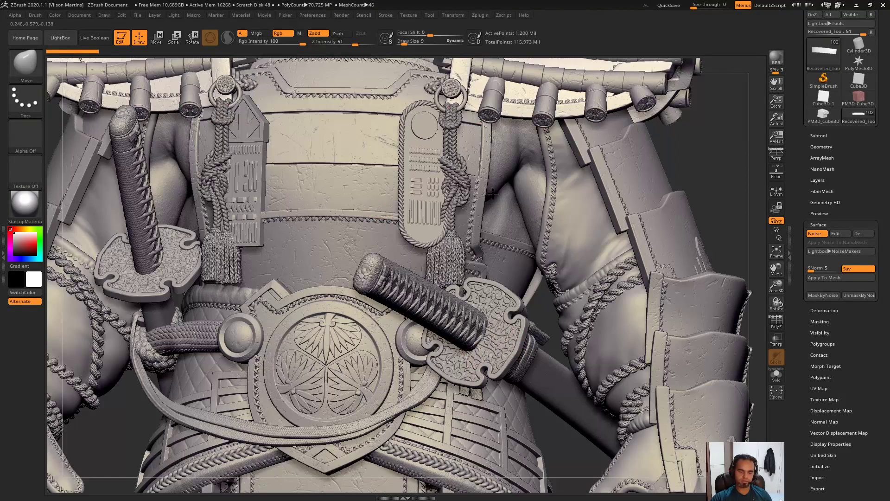
right_click_drag(493, 193, 365, 318, "alt")
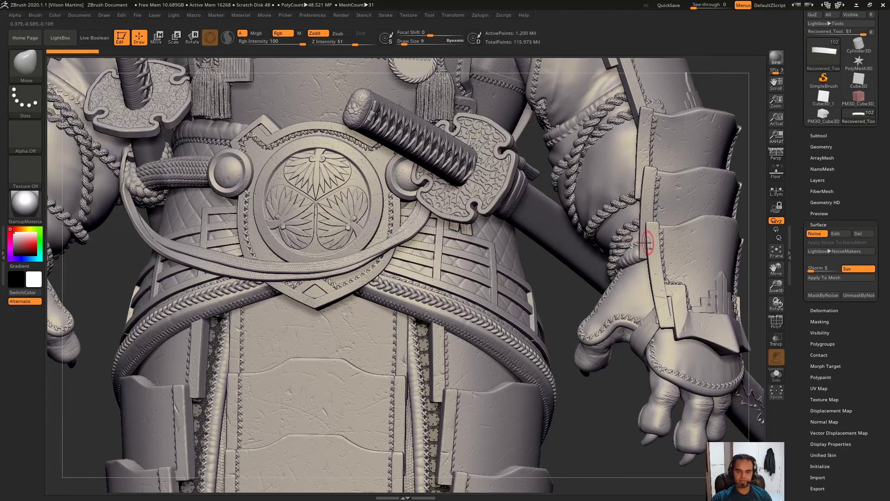
right_click_drag(538, 288, 519, 324, "alt")
right_click_drag(520, 185, 464, 417, "alt")
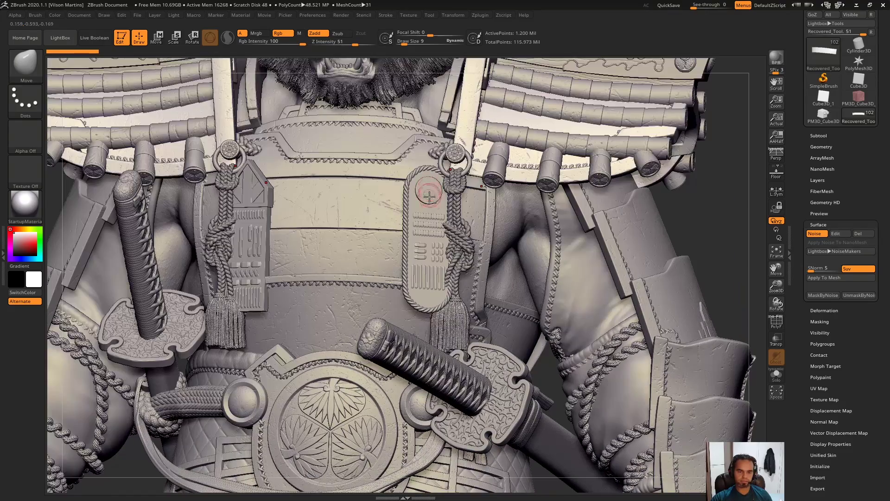
left_click(446, 208, "alt")
mouse_move(446, 208)
right_mouse_down("ctrl")
mouse_move(486, 249)
mouse_move(437, 135)
right_mouse_up("ctrl")
Solo the rope subtool, frame its braids and lower its subdivision level.
key("s")
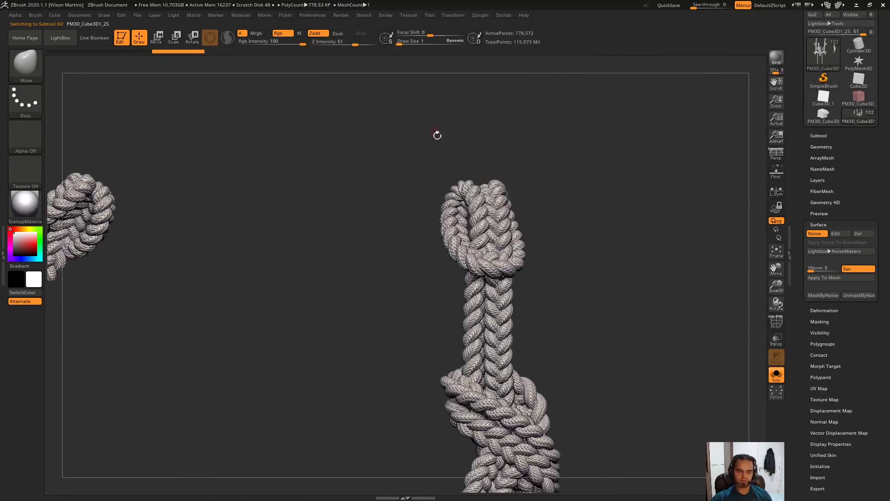
mouse_move(493, 390)
right_mouse_down("ctrl")
mouse_move(484, 261)
mouse_move(513, 264)
mouse_move(544, 296)
mouse_move(491, 259)
mouse_move(510, 241)
right_mouse_up("ctrl")
key("f")
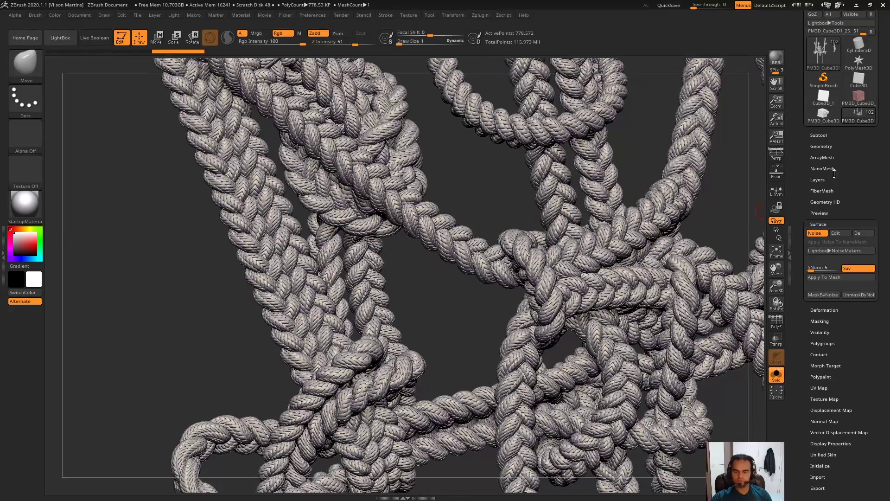
left_click(821, 146)
left_click(815, 165)
left_click(821, 147)
Compare the rope braids with weave noise off and on, then open the noise editor.
left_click(818, 224)
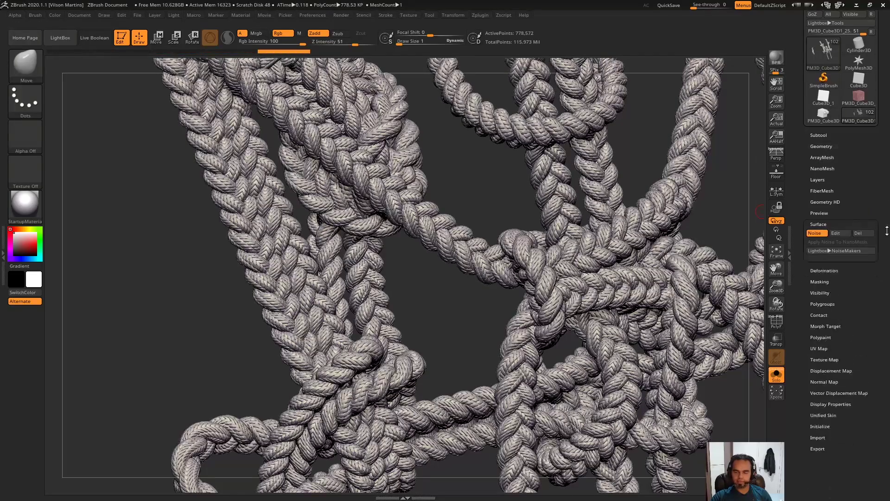
left_click(814, 233)
right_click_drag(640, 278, 583, 173, "ctrl")
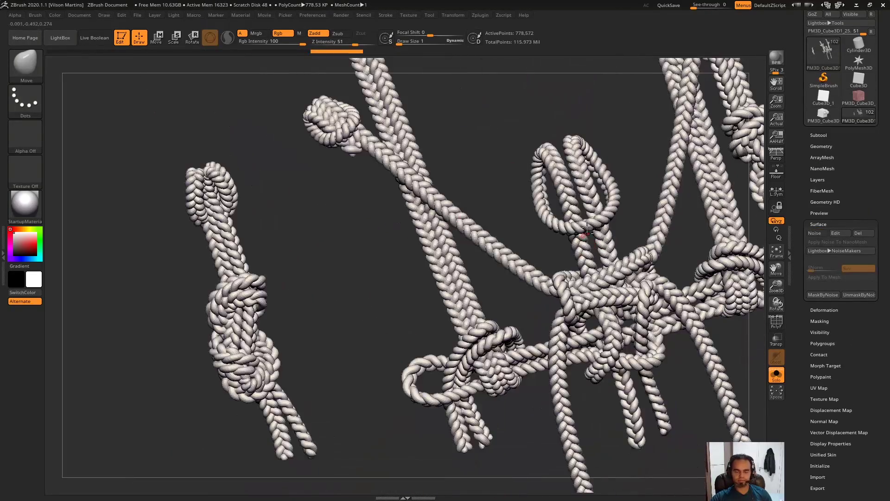
right_click_drag(586, 227, 587, 278, "ctrl")
left_click(815, 232)
right_click_drag(584, 185, 584, 214, "ctrl")
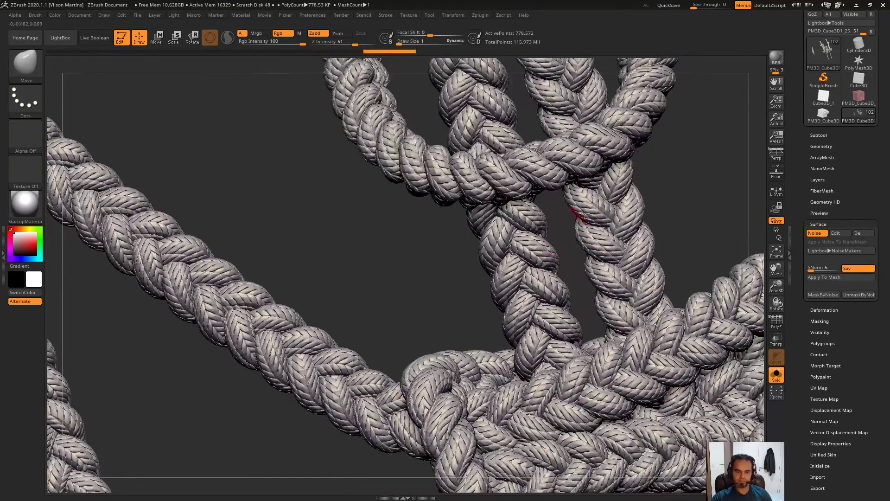
left_click(835, 233)
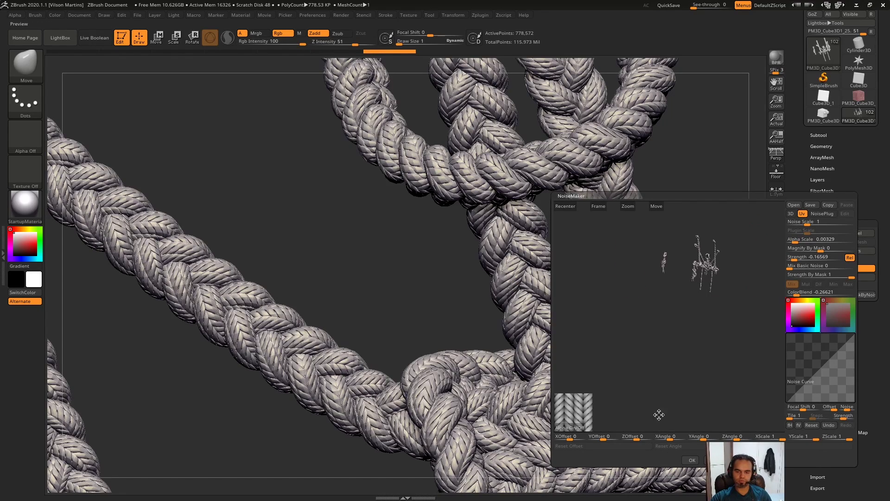
Set the rope's weave noise alpha scale to 0.00191, accept it, and view the full armour.
left_click(819, 239)
left_click_drag(800, 240, 806, 240)
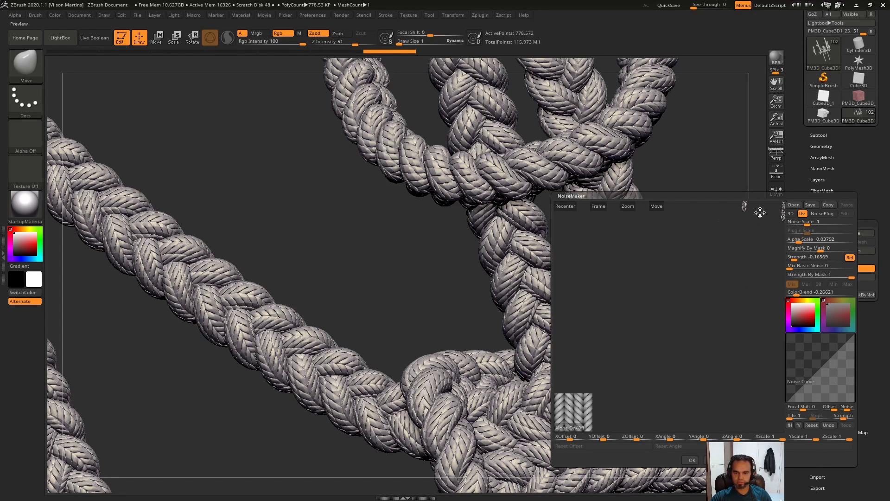
right_click_drag(698, 333, 697, 406, "ctrl")
mouse_move(799, 241)
left_mouse_down()
mouse_move(788, 241)
mouse_move(797, 258)
left_mouse_up()
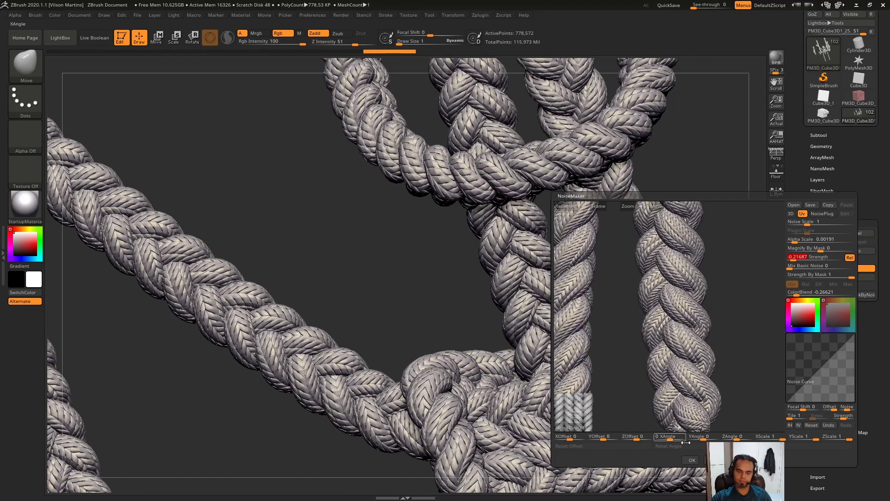
left_click(691, 460)
left_click_drag(553, 283, 545, 185, "alt")
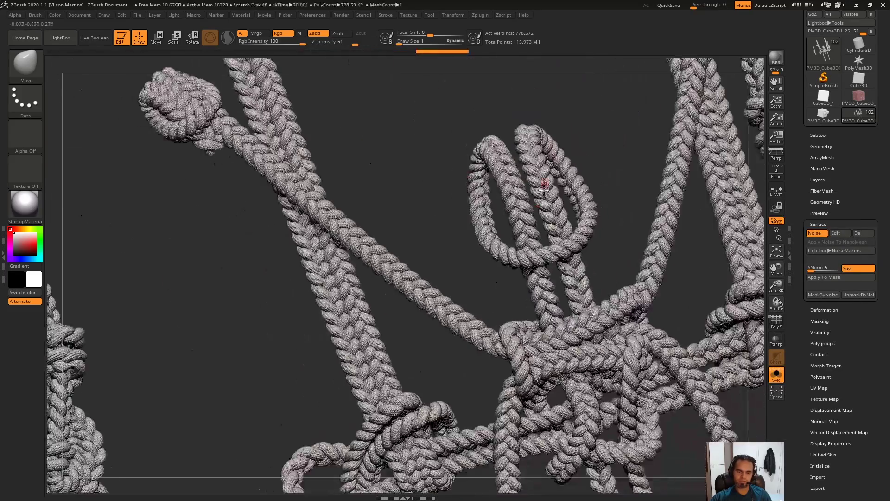
left_click_drag(559, 226, 552, 237)
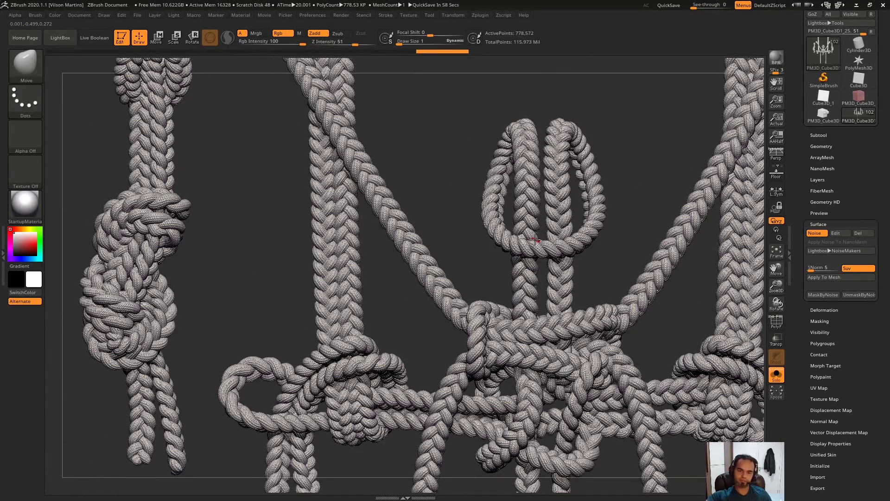
left_click_drag(517, 203, 530, 171, "alt")
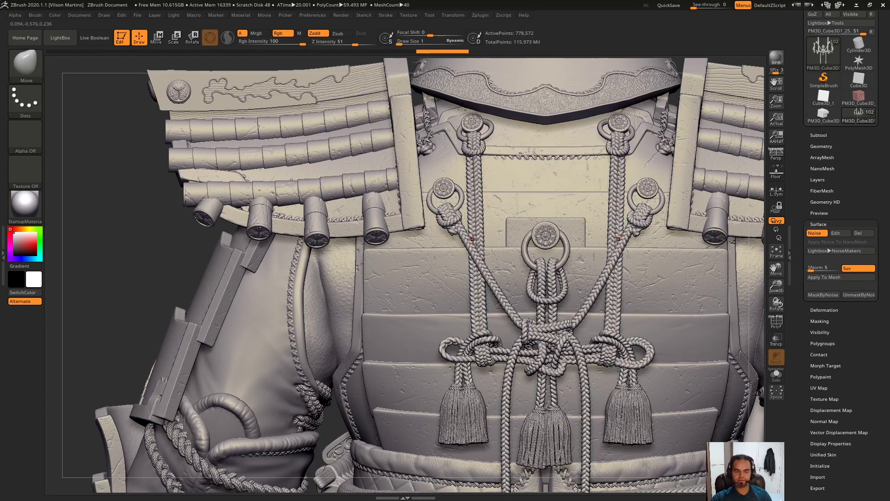
Solo the chest plate to inspect its scratch noise, then isolate the quilted waist piece.
key("bracketright")
key("ctrl+shift+s")
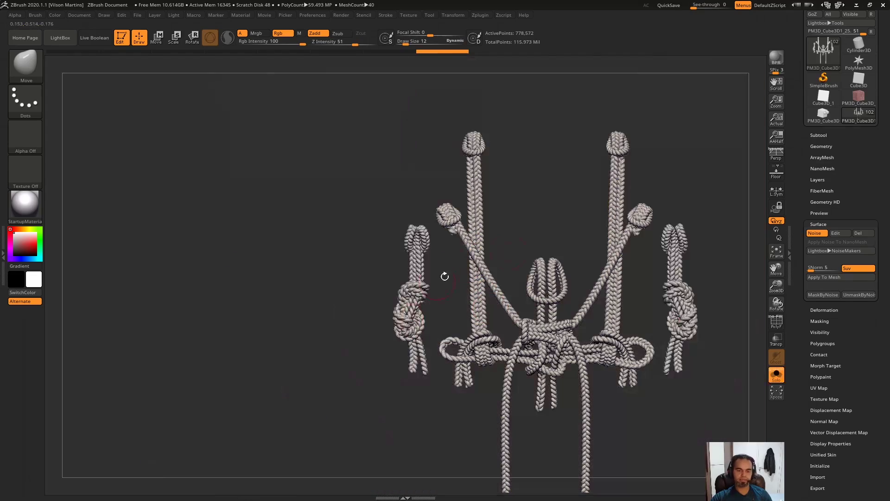
key("ctrl+shift+s")
left_click(415, 277, "alt")
key("ctrl+shift+s")
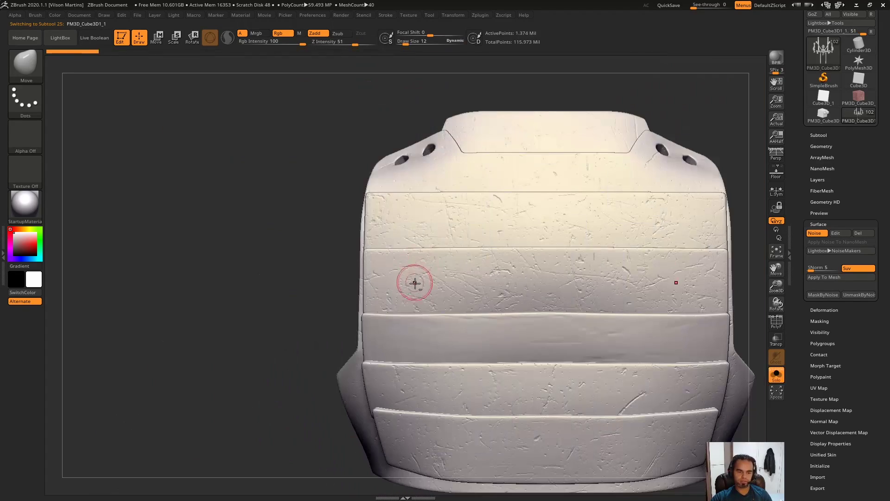
mouse_move(412, 285)
right_mouse_down()
mouse_move(575, 239)
mouse_move(517, 244)
mouse_move(554, 252)
mouse_move(470, 425)
mouse_move(598, 313)
mouse_move(388, 302)
right_mouse_up()
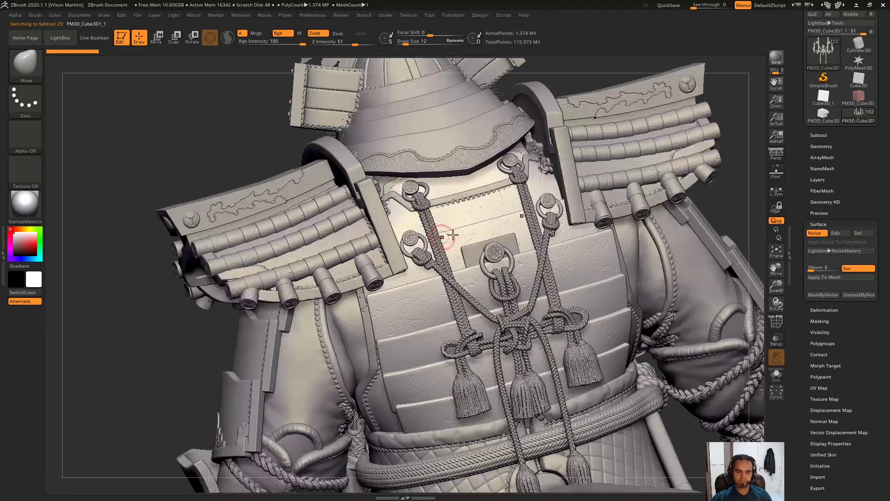
mouse_move(420, 389)
right_mouse_down("alt")
mouse_move(454, 333)
mouse_move(455, 239)
right_mouse_up("alt")
key("ctrl+shift+s")
Compare the quilted waist piece with surface noise off and on, leaving it on.
left_click_drag(569, 181, 637, 264)
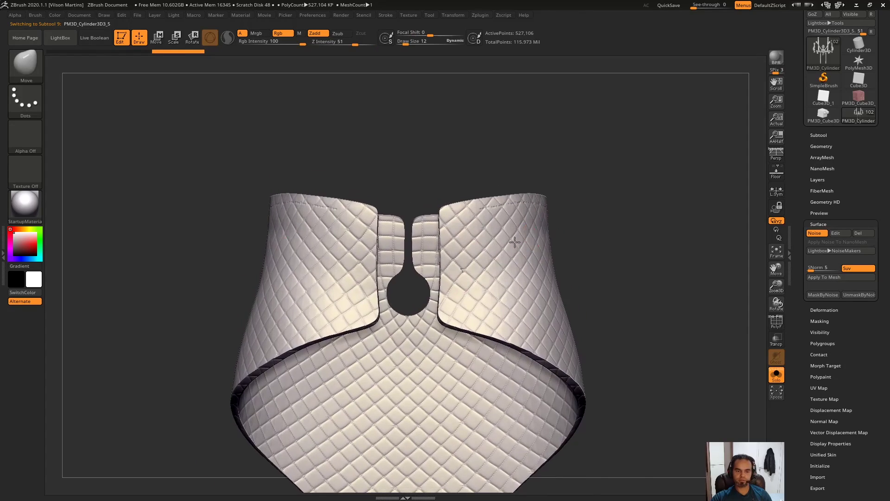
left_click(814, 232)
left_click_drag(592, 243, 646, 259, "alt")
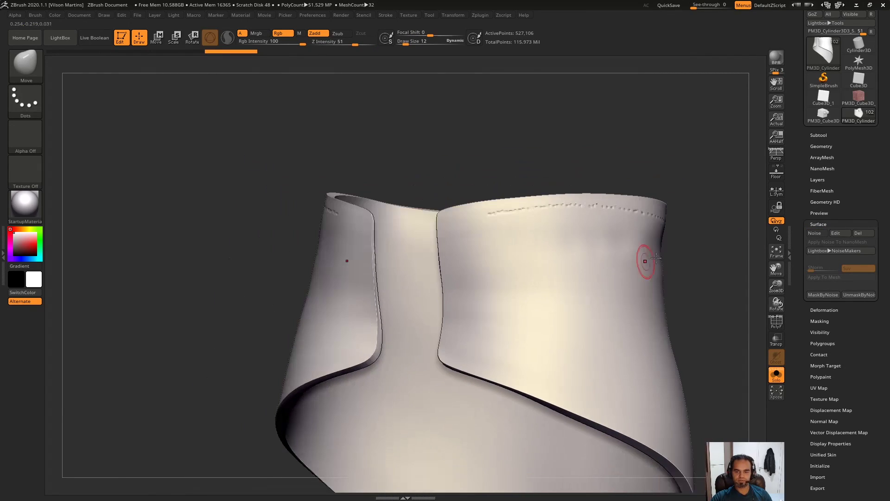
left_click(823, 235)
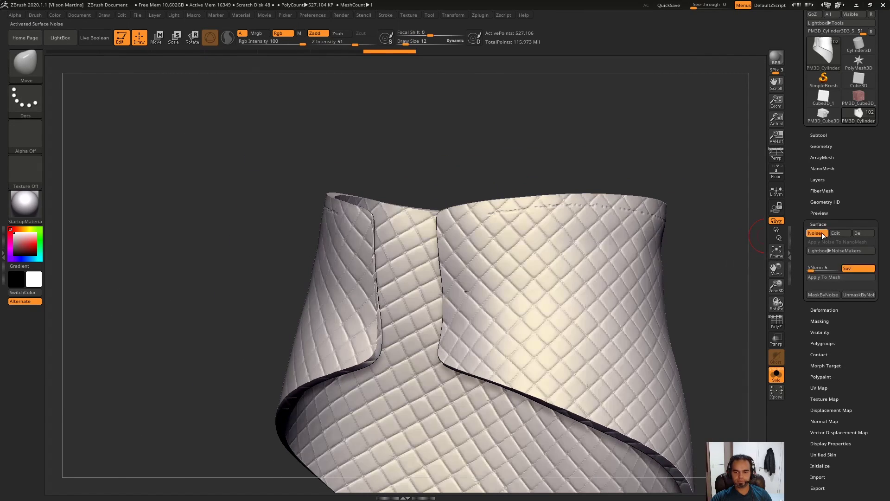
left_click(823, 235)
left_click(815, 233)
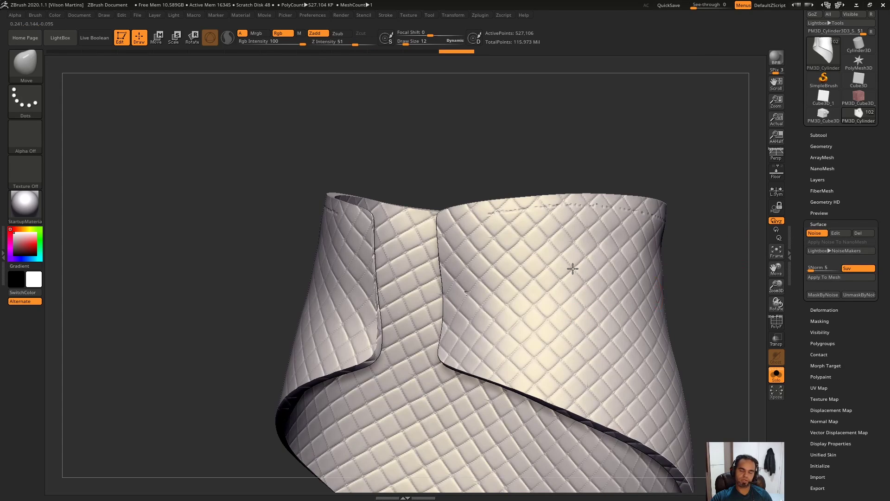
Rotate to a front view and return to the whole samurai character.
left_click_drag(572, 265, 625, 266, "shift")
left_click_drag(621, 199, 643, 233, "shift")
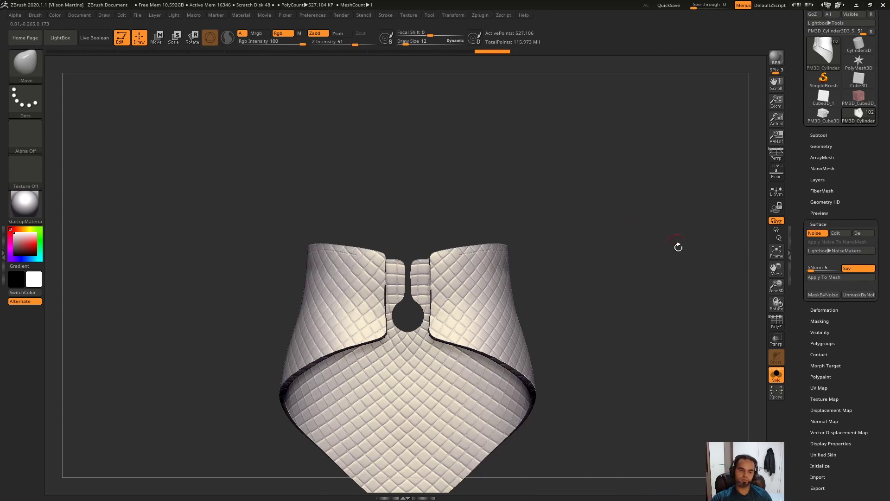
key("ctrl+shift+s")
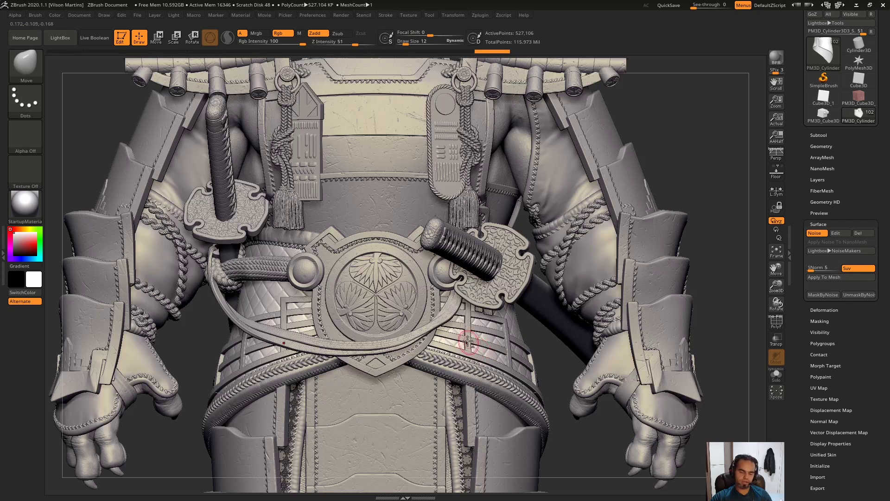
right_click_drag(445, 261, 503, 251, "ctrl")
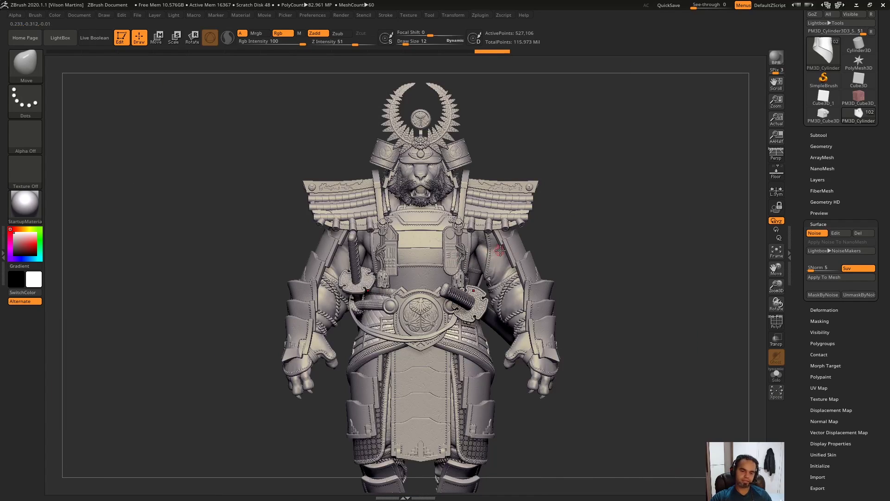
Solo the leg mesh strap pieces and compare their dotted noise off and on.
right_click_drag(431, 367, 568, 233, "ctrl")
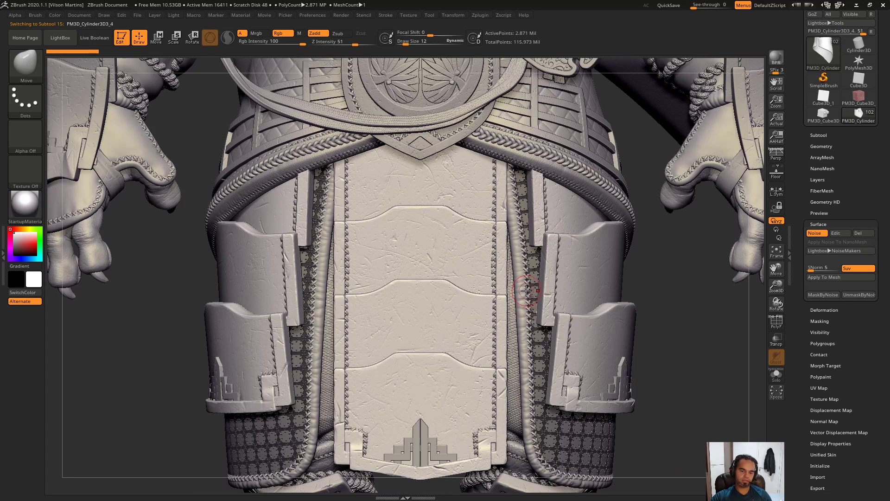
left_click(531, 283, "alt")
key("ctrl+shift+s")
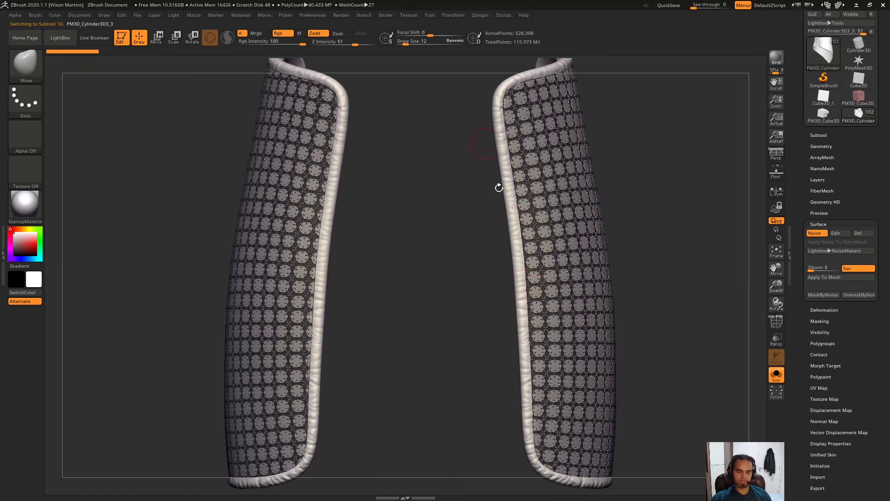
mouse_move(563, 255)
right_mouse_down()
mouse_move(516, 247)
mouse_move(693, 238)
right_mouse_up()
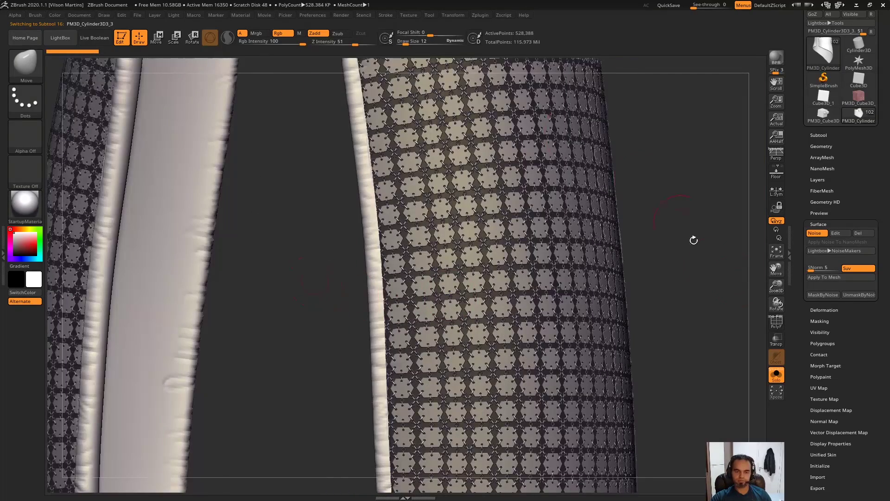
left_click(814, 233)
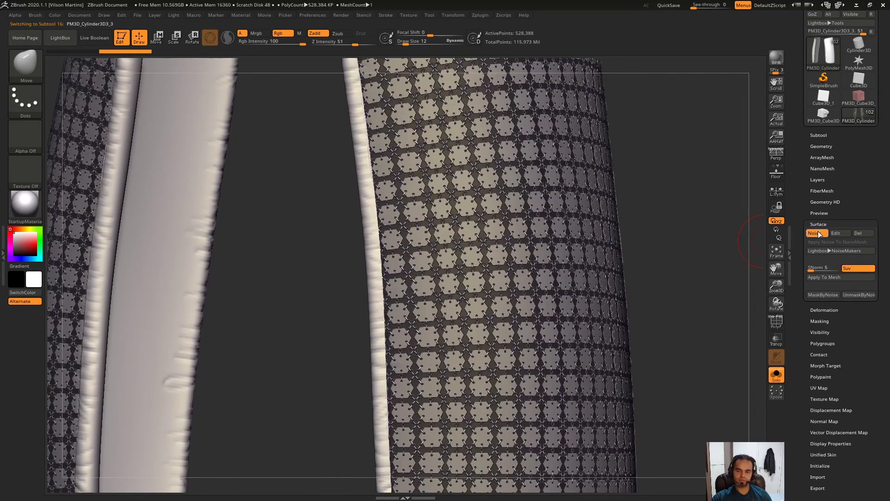
left_click(818, 234)
key("f")
Recheck the patterned straps close up, then restore the full samurai in a frontal view.
key("ctrl+shift+s")
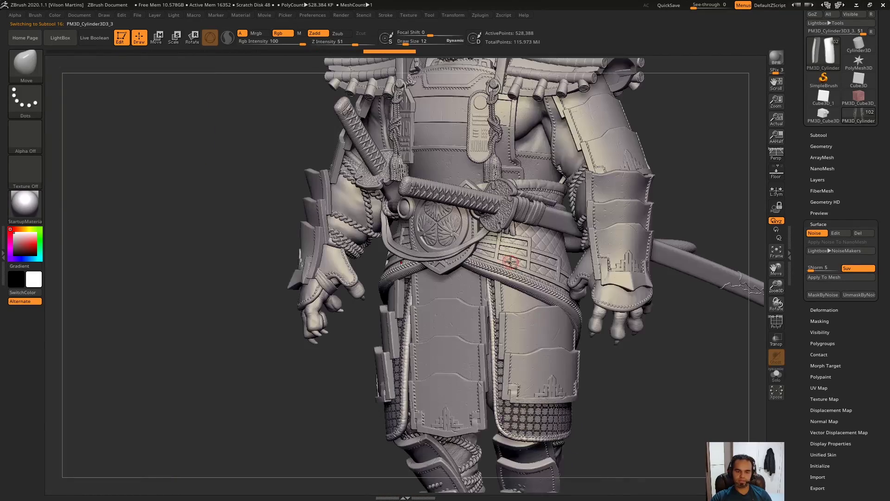
right_click_drag(511, 262, 496, 245, "ctrl")
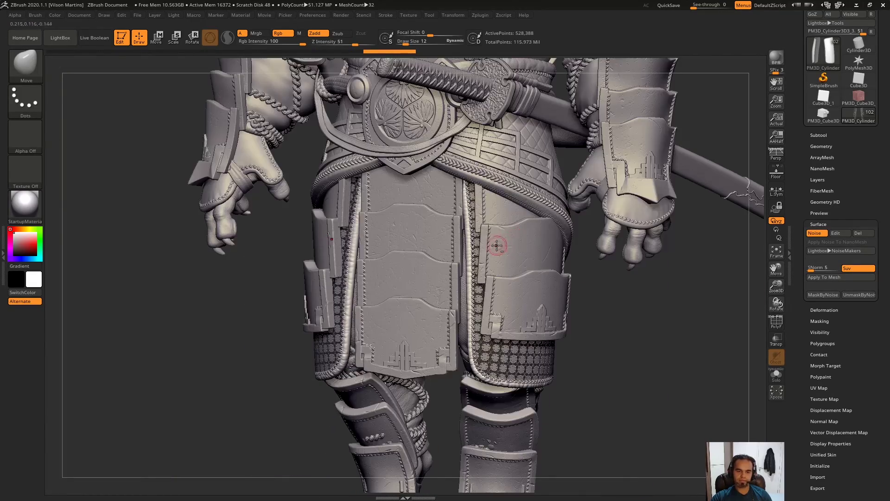
key("ctrl+shift+s")
key("f")
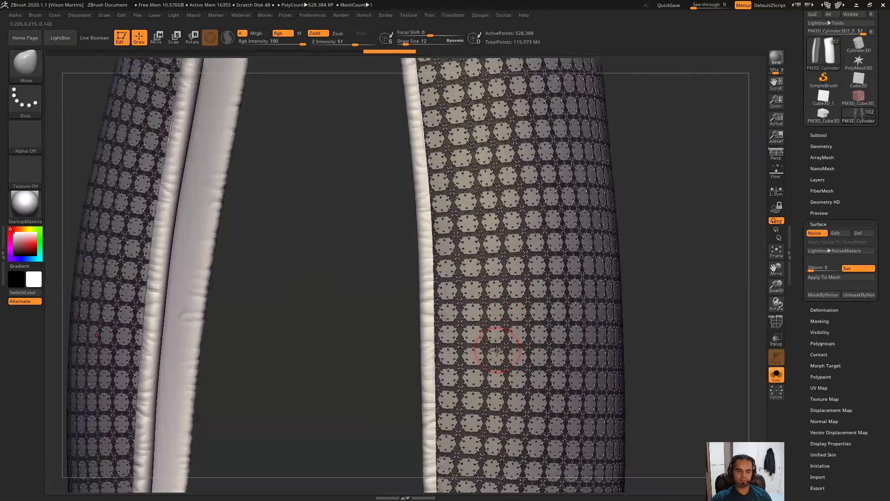
right_click_drag(497, 350, 498, 278, "ctrl")
key("ctrl+shift+s")
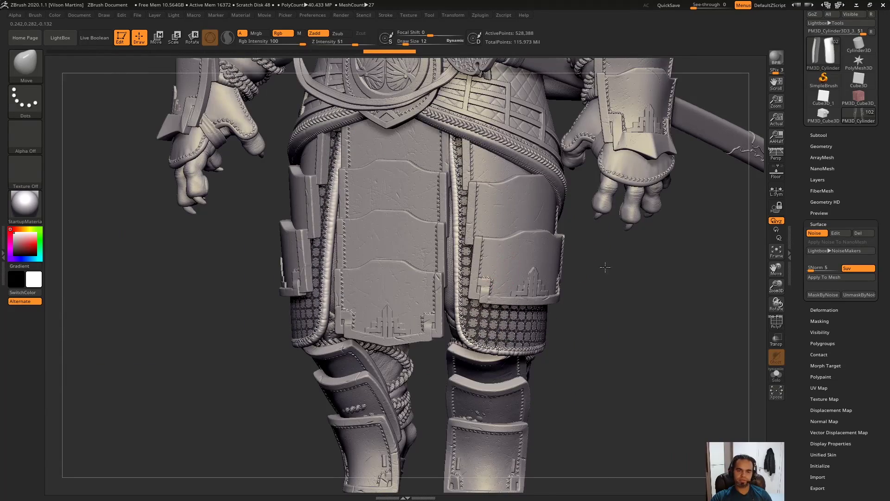
right_click_drag(605, 268, 466, 239)
right_click_drag(573, 296, 488, 240, "ctrl")
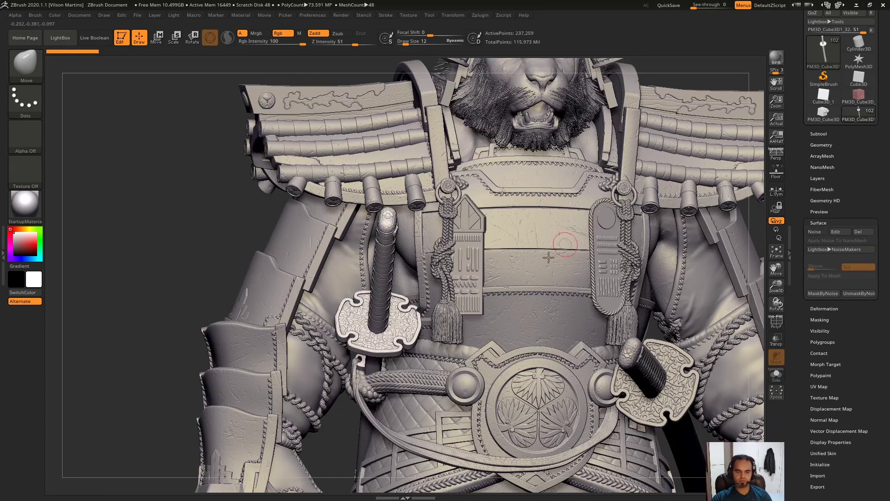
Expand the Tool > Layers subpalette and frame the whole samurai figure centred.
left_click(816, 178)
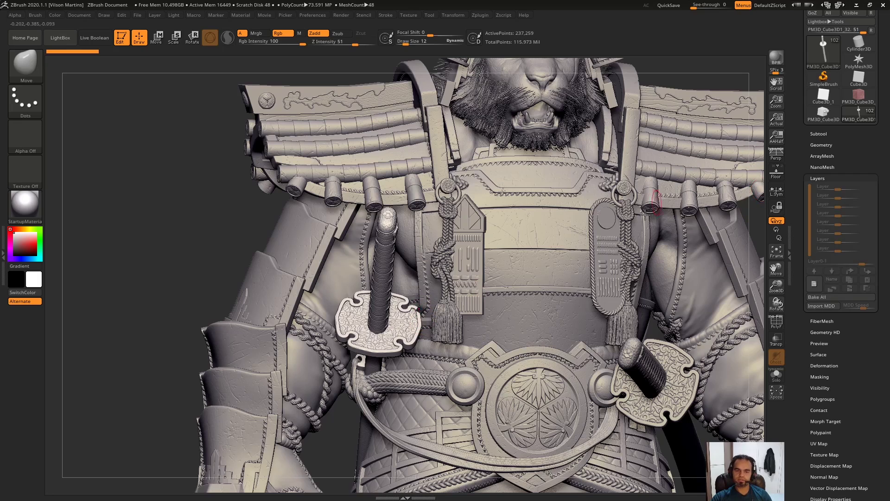
key("f")
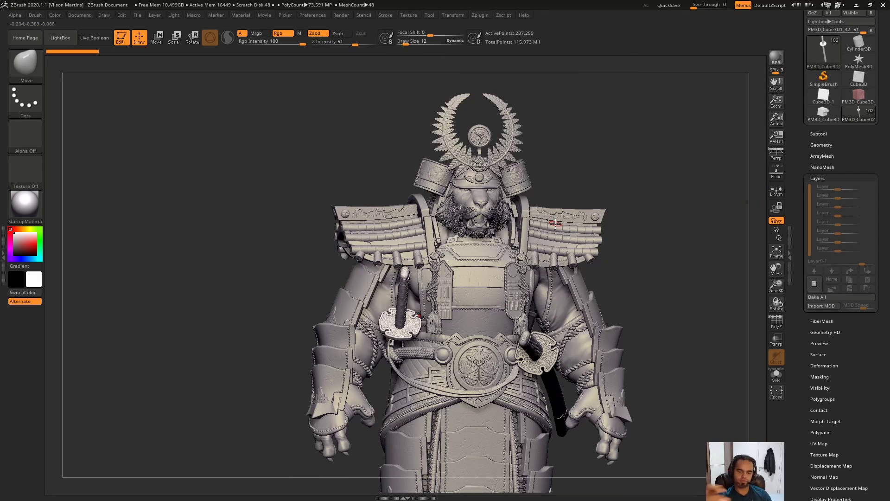
mouse_move(697, 215)
left_mouse_down("alt")
mouse_move(642, 246)
mouse_move(536, 205)
left_mouse_up("alt")
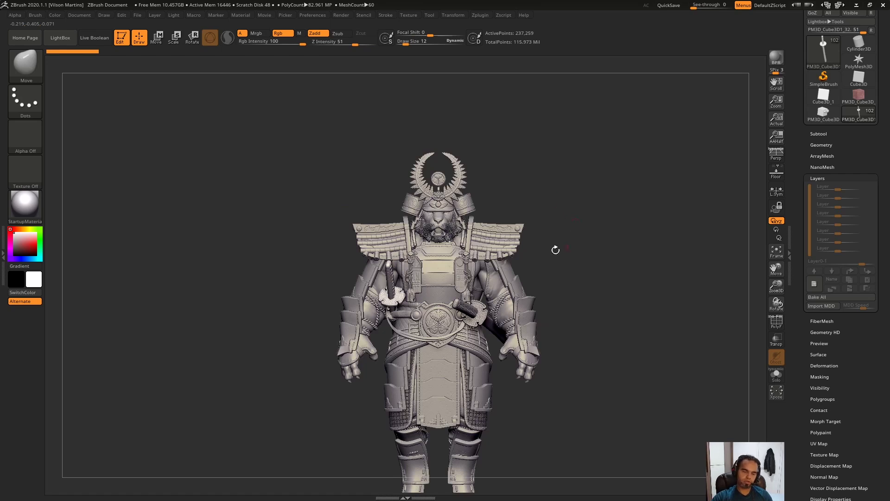